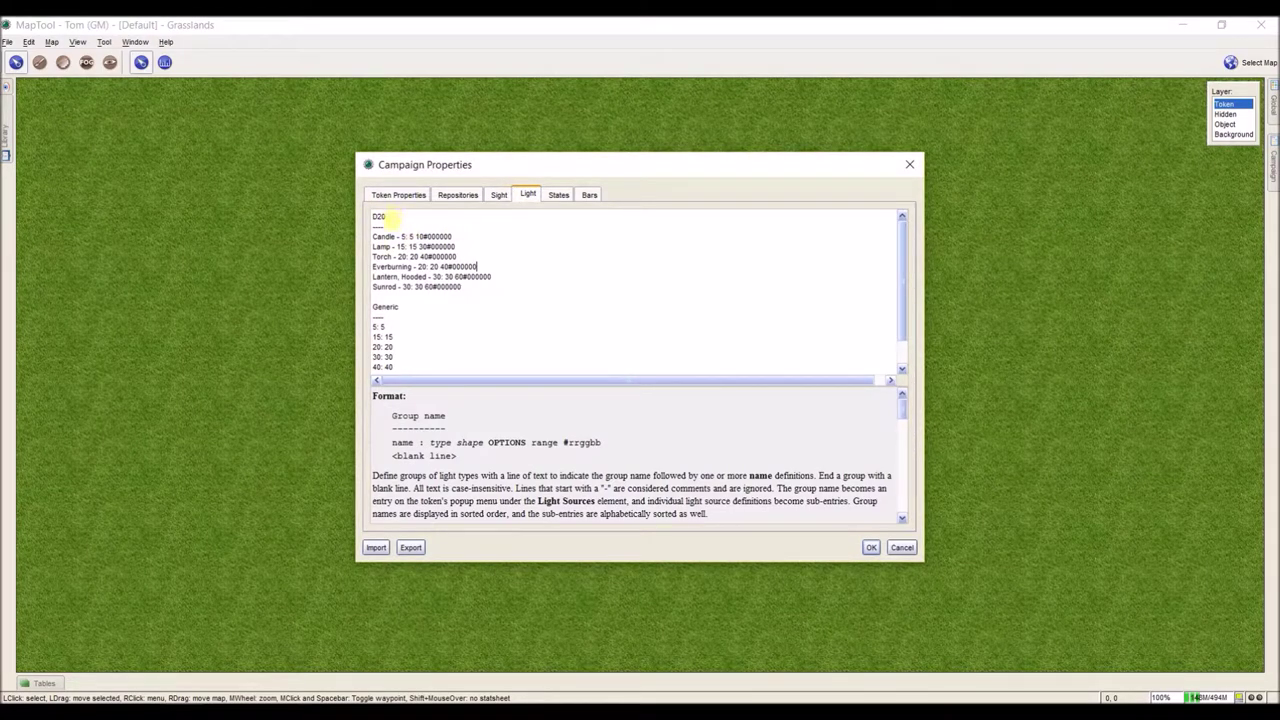
Step: Examine the D20 group's name, separator line and first entry in the light definitions, then close the campaign properties without saving
left_click_drag(388, 222, 366, 211)
left_click(393, 216)
double_click(375, 216)
double_click(376, 226)
left_click(378, 240)
left_click(900, 548)
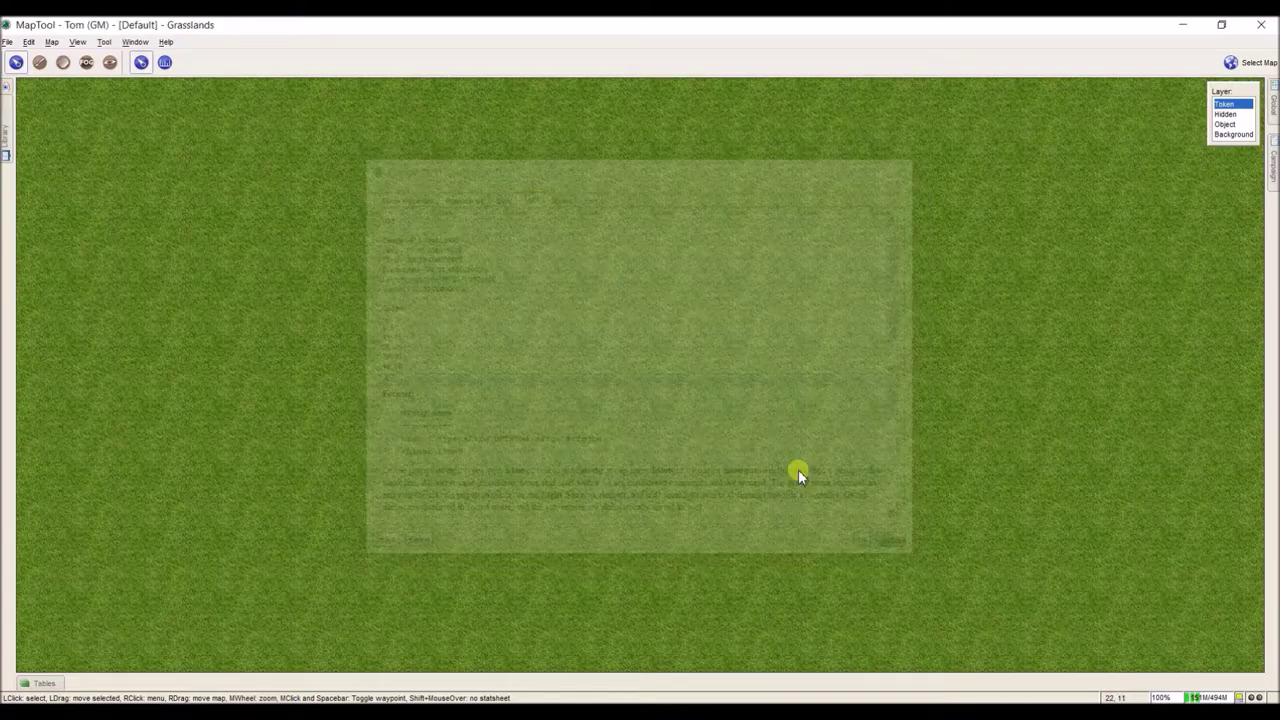
Step: Place the Elf Scout token from the resource library near the map's center and bring up its D20 light sources
left_click(5, 125)
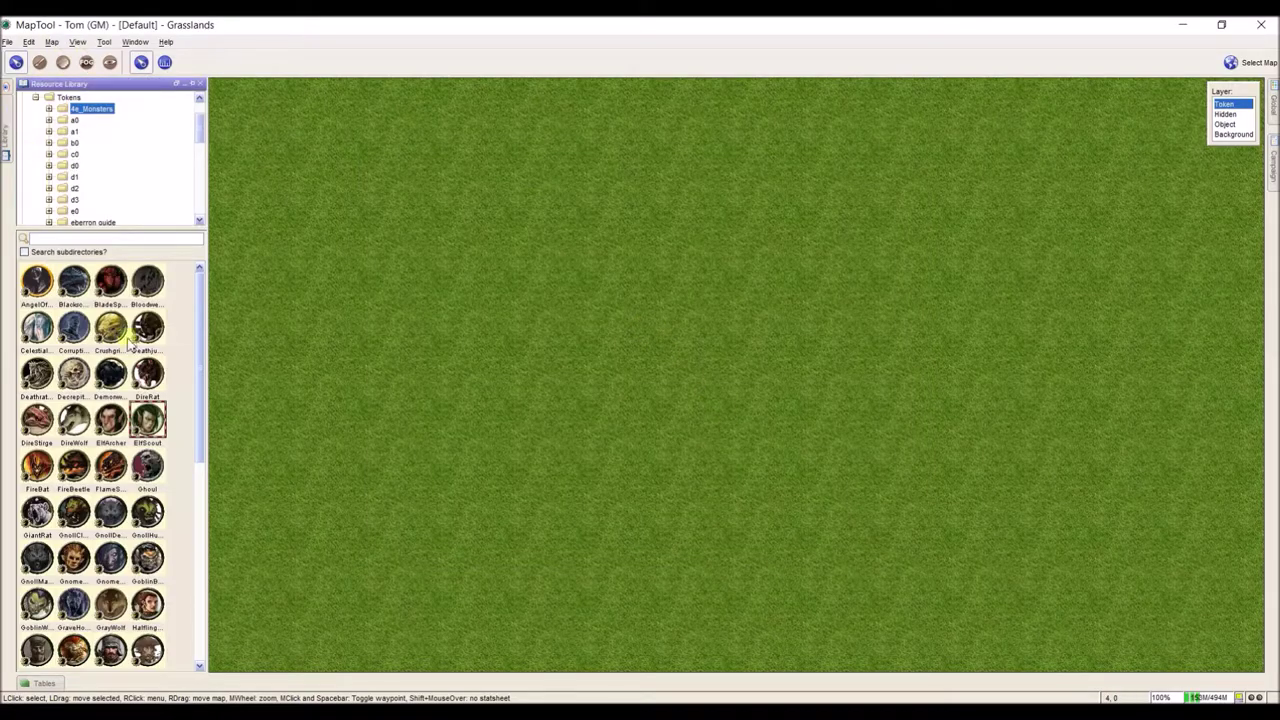
left_click_drag(155, 437, 570, 366)
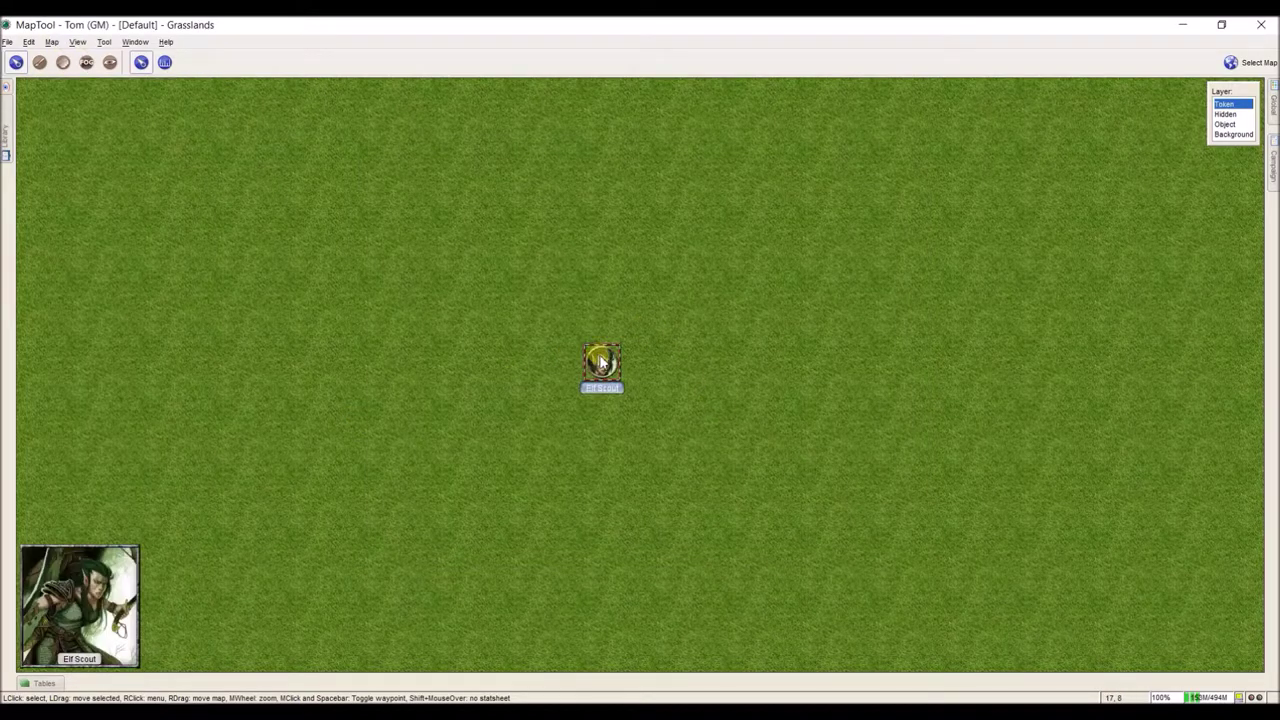
right_click(612, 362)
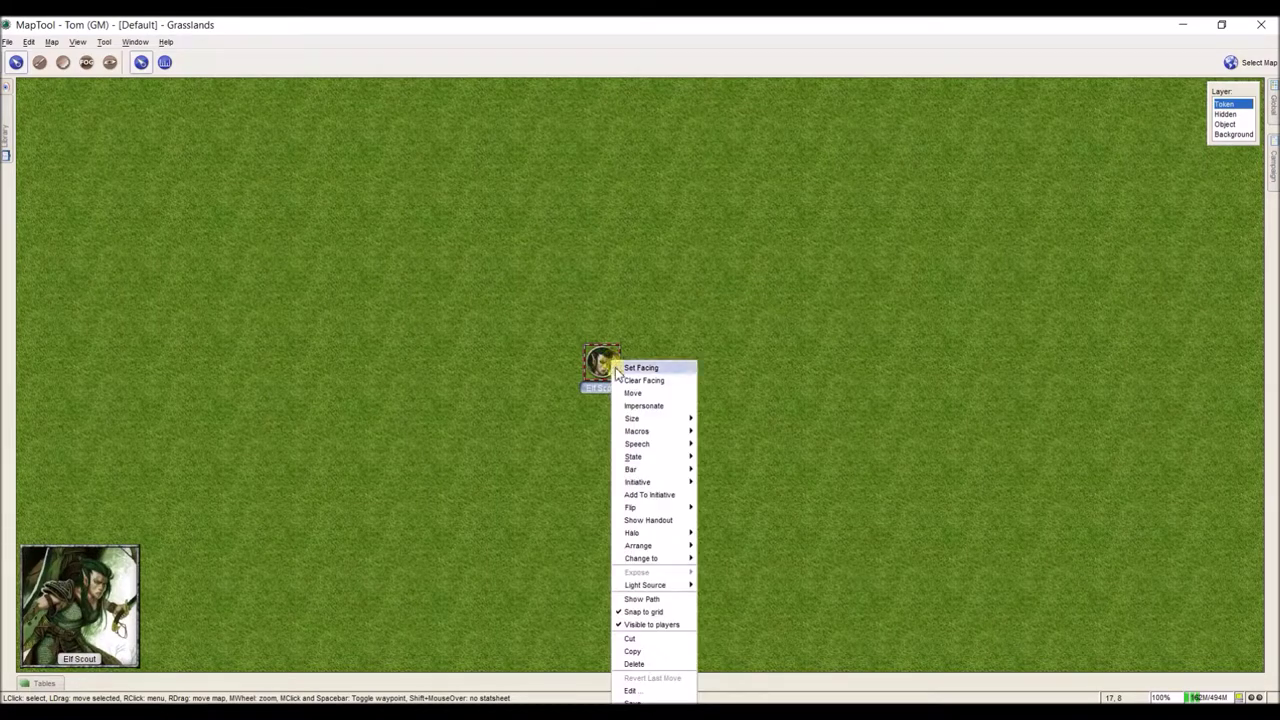
mouse_move(688, 590)
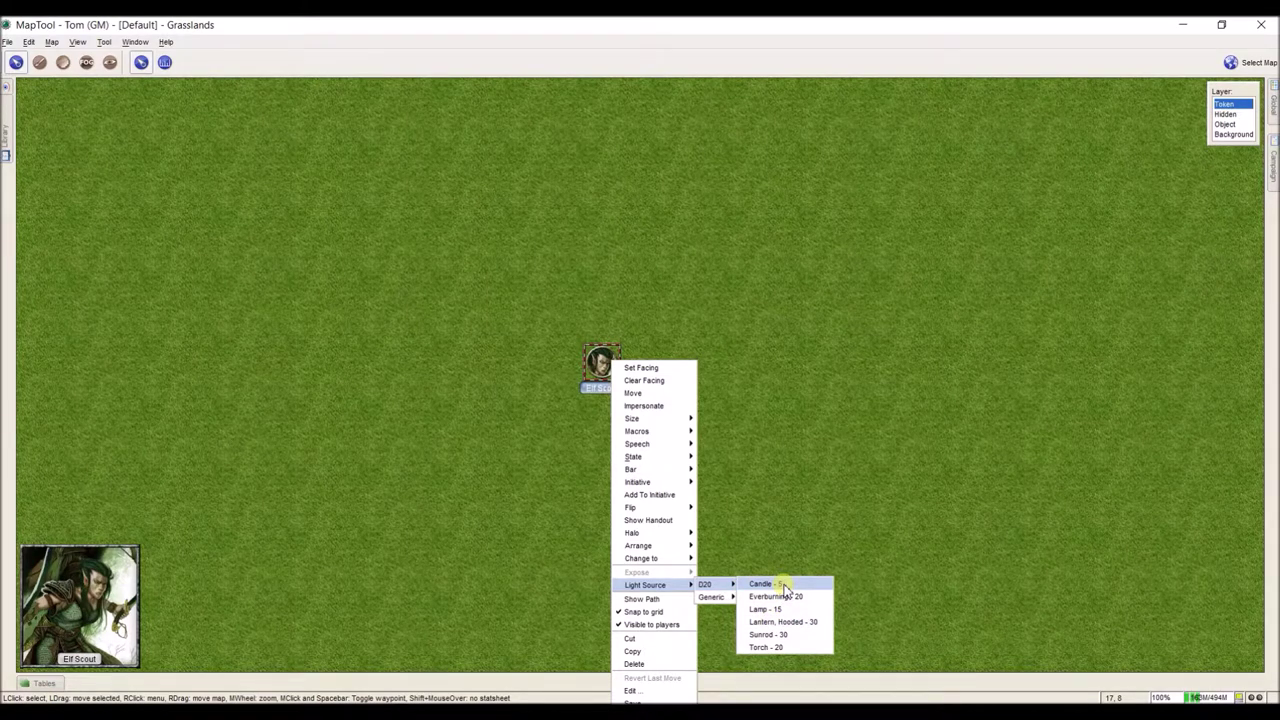
left_click(762, 584)
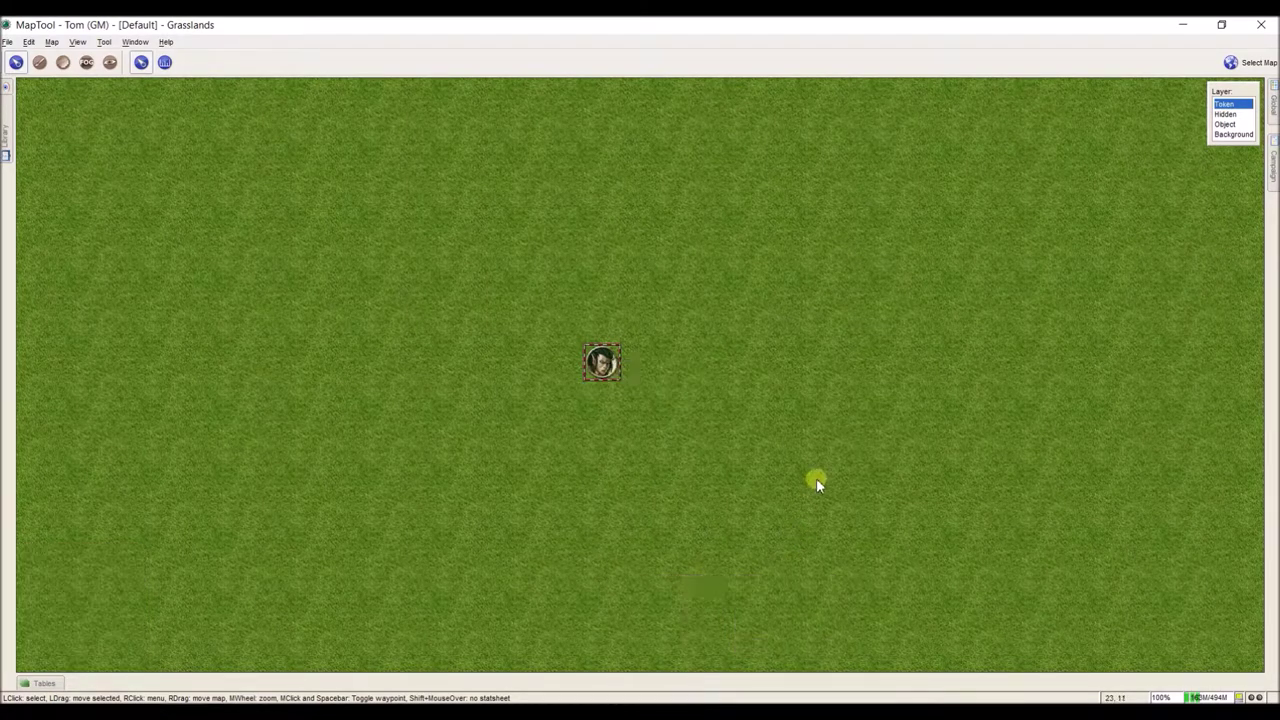
Step: Open the campaign's light definitions and examine the D20 group's name and its entries from Candle to Sunrod
left_click(29, 42)
left_click(56, 136)
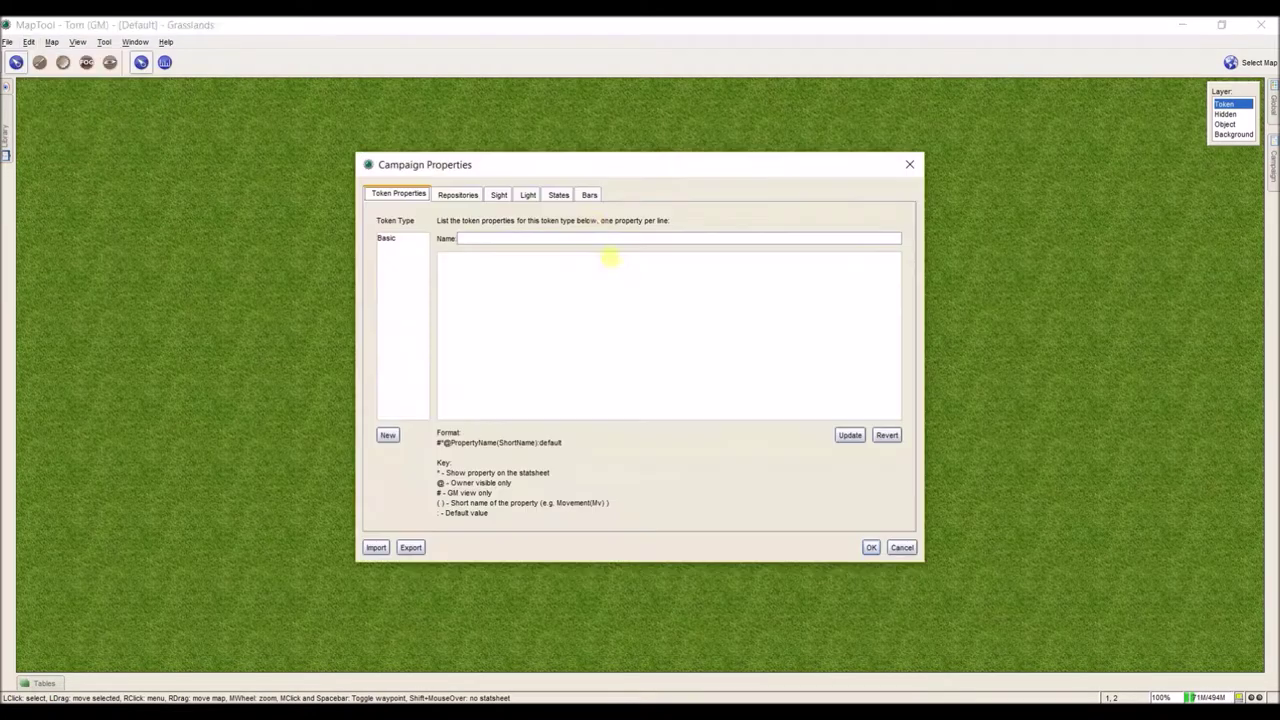
left_click(527, 194)
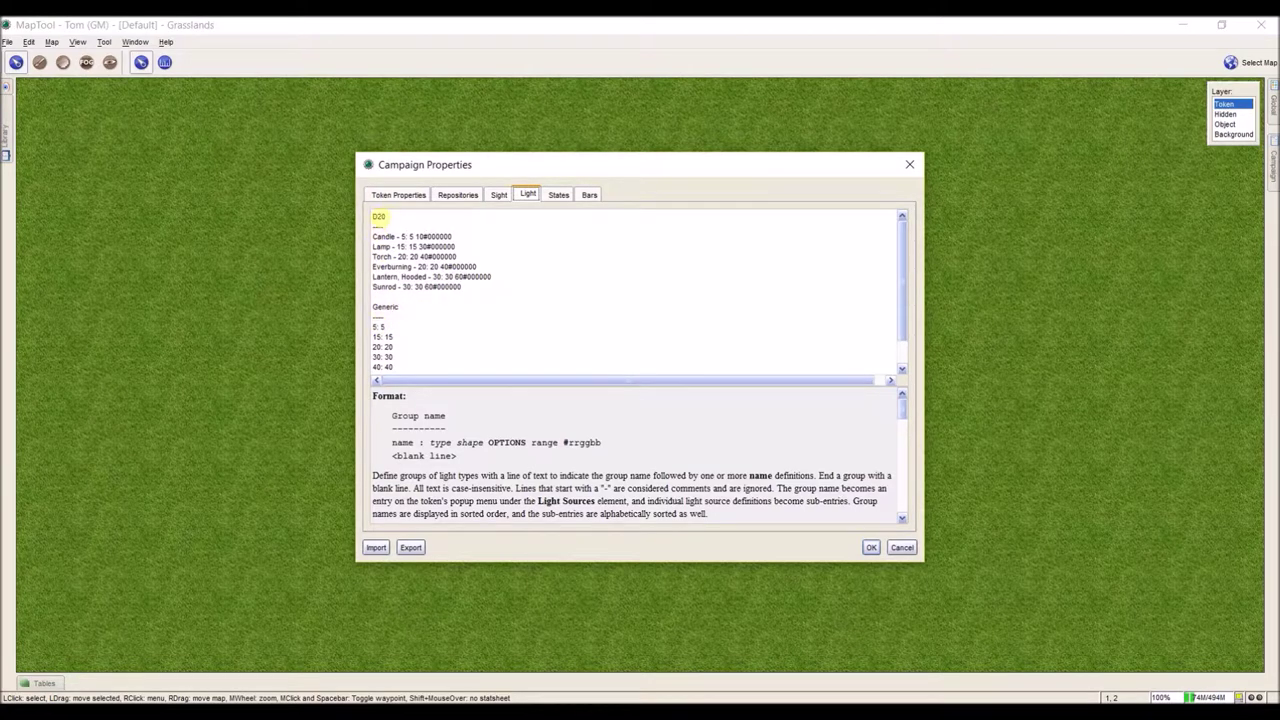
left_click(384, 216)
left_click_drag(461, 287, 378, 235)
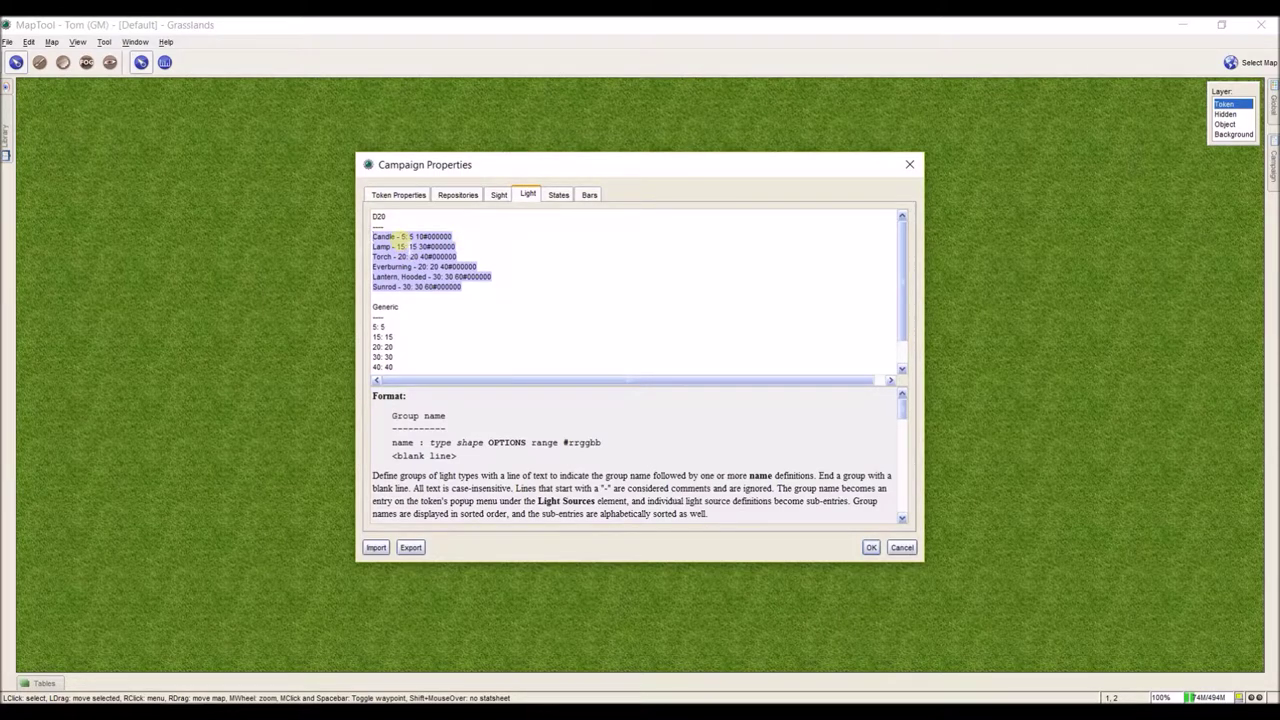
left_click(378, 237)
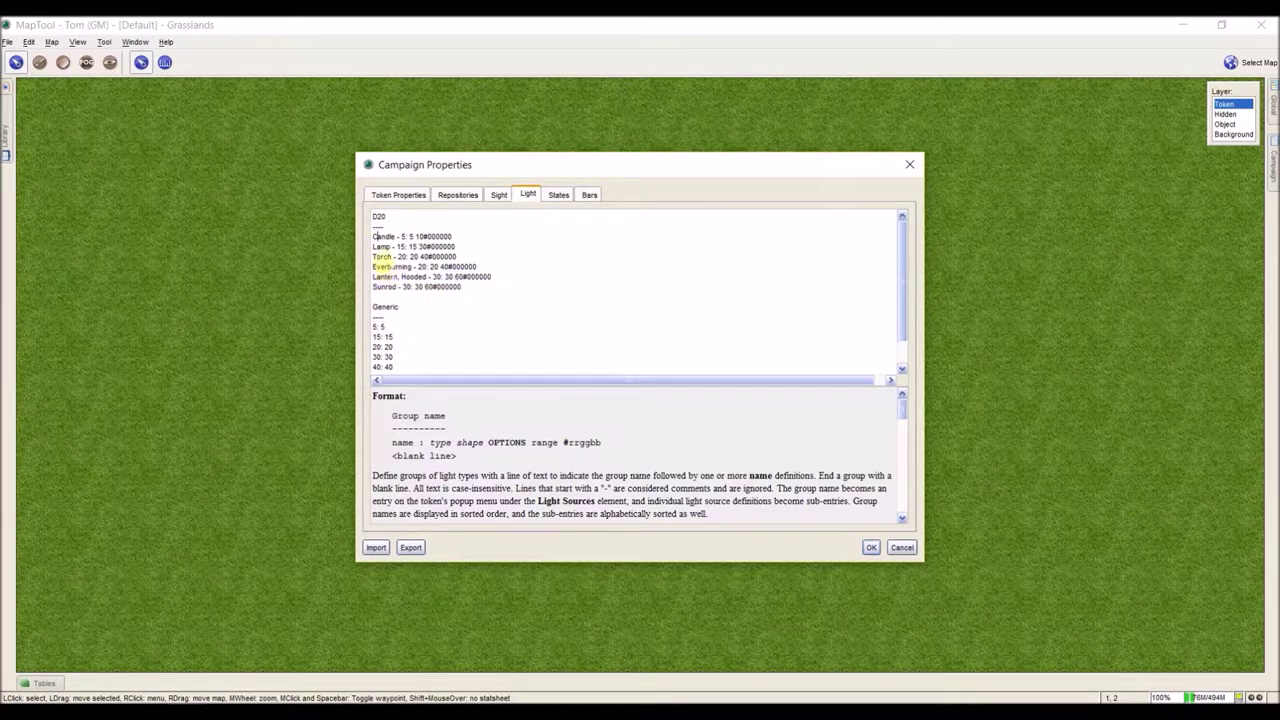
Step: Add the light entry "Lantern, Hooded - 30: cone arc=30 30" on a new line below Sunrod in the D20 group
left_click(392, 297)
key("Return")
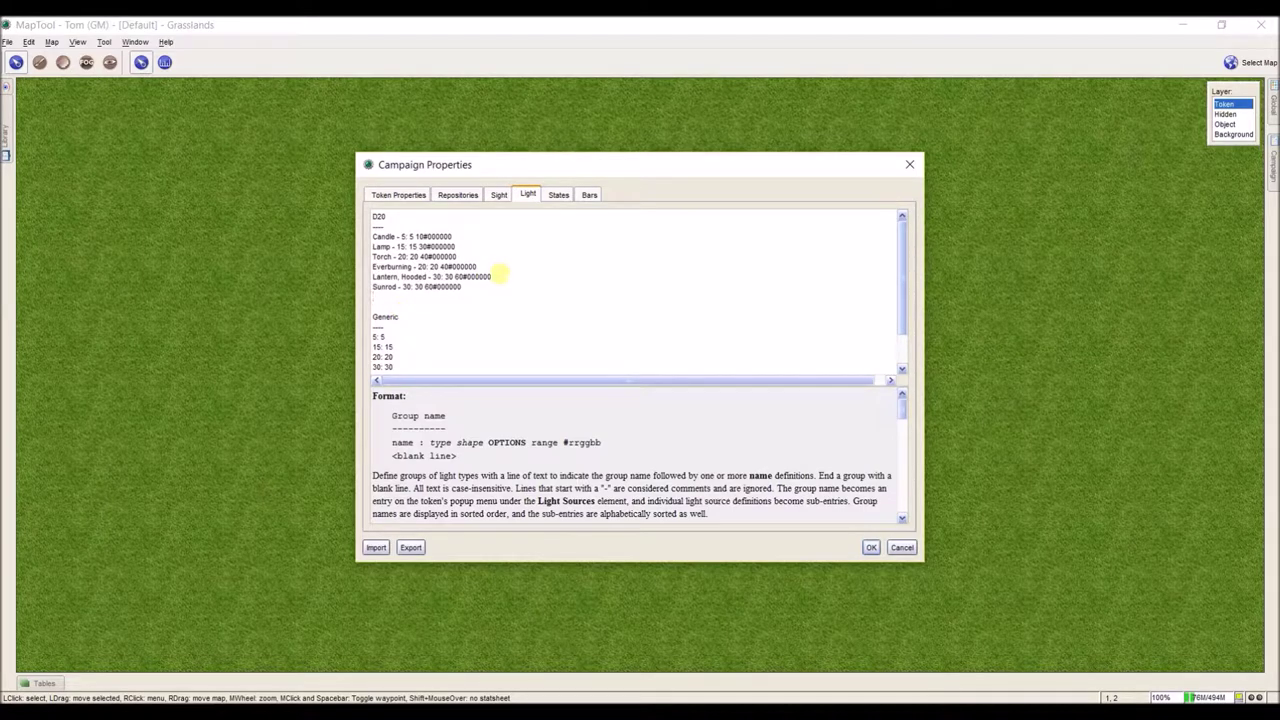
left_click_drag(495, 277, 370, 277)
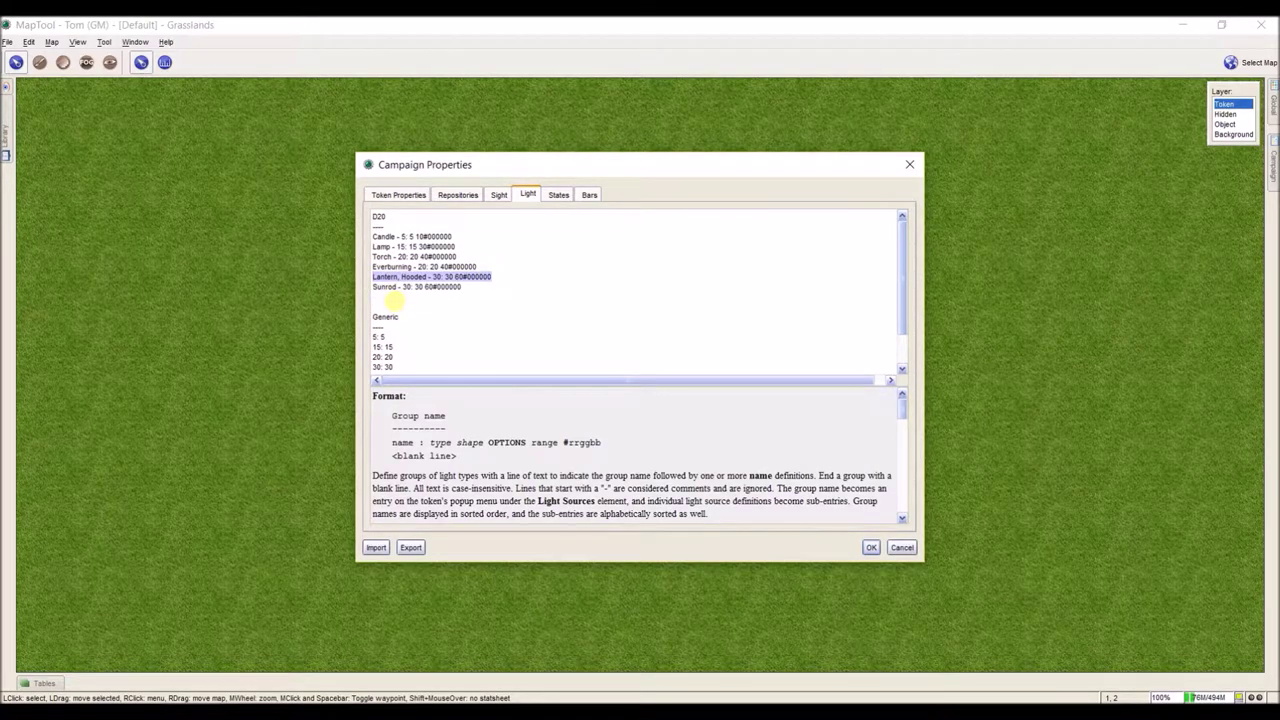
left_click(394, 300)
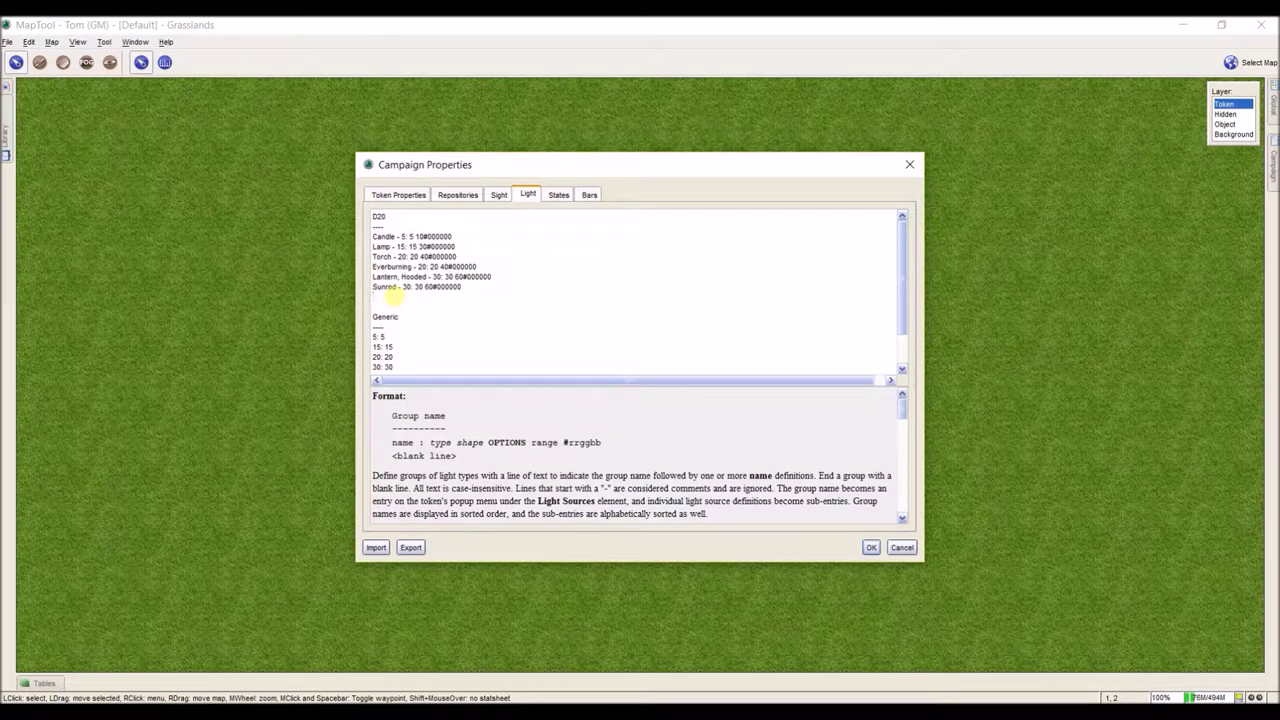
type("Lantern, Hood")
type("ed -")
type(" 30")
type(":")
type(":")
type(" cone arc")
type("=")
type("90 30")
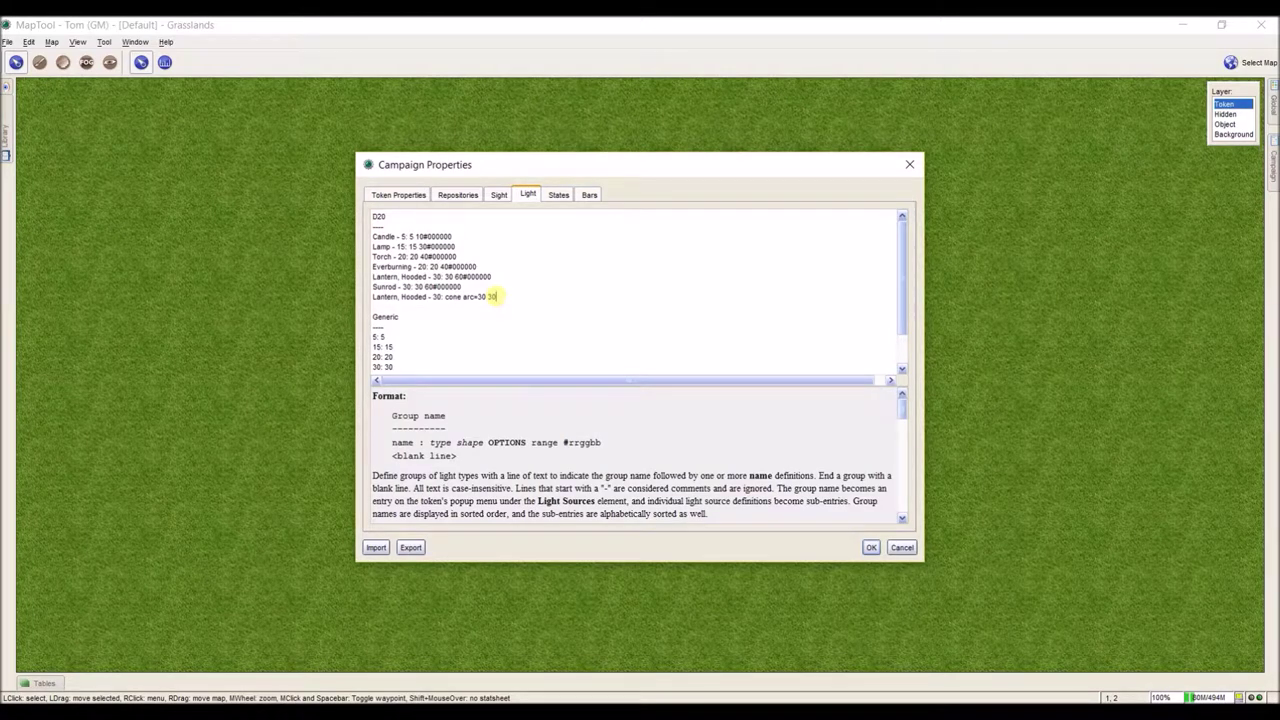
Step: Append the outer range and color 60#000000 to the new cone lantern entry and save the campaign properties
left_click_drag(492, 277, 446, 277)
left_click(535, 300)
type("60#000000")
key("Delete")
left_click_drag(491, 277, 458, 279)
key("ctrl+c")
left_click(528, 296)
key("ctrl+v")
left_click(872, 548)
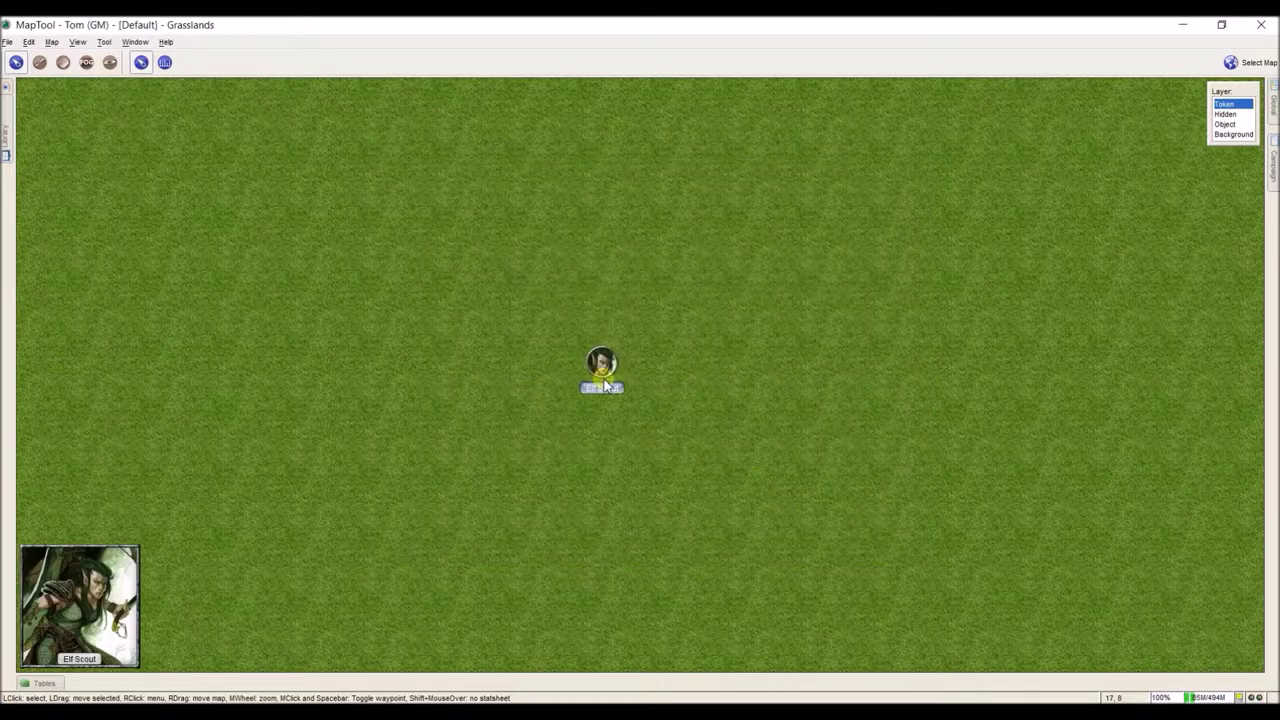
Step: Assign the D20 light source "Lantern, Hooded - 30" to the Elf Scout token
right_click(598, 362)
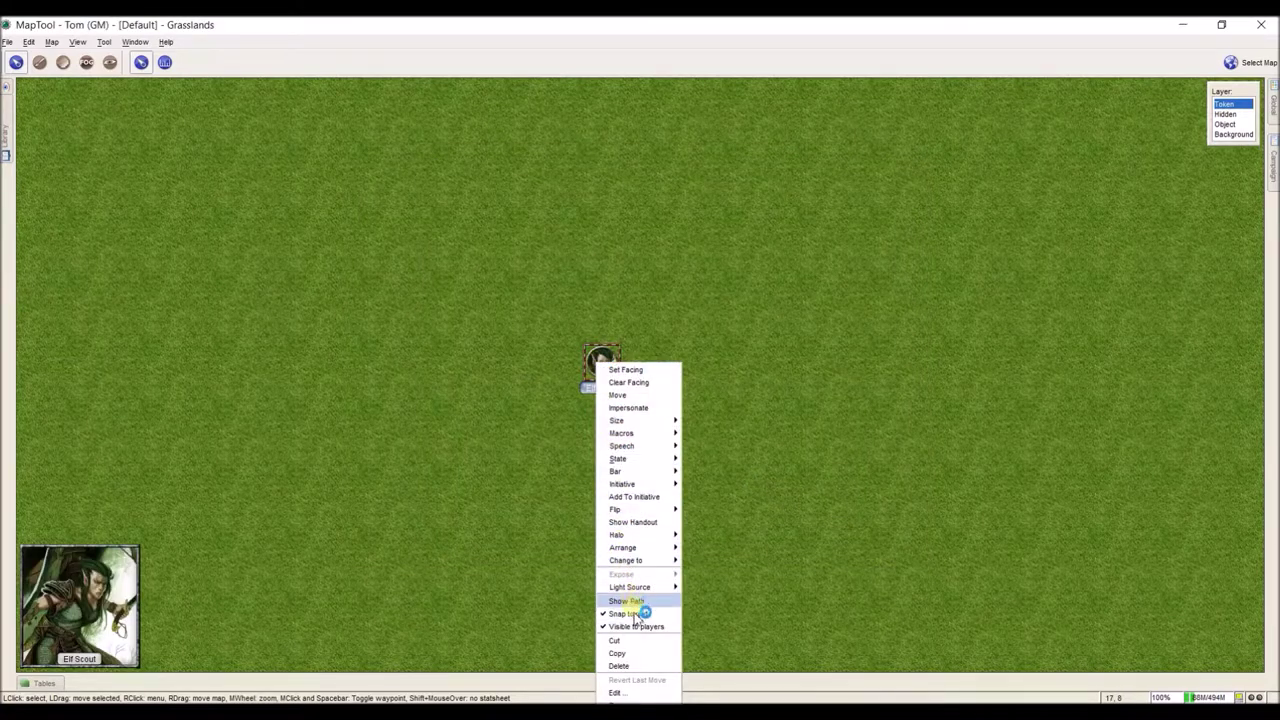
mouse_move(644, 590)
mouse_move(690, 587)
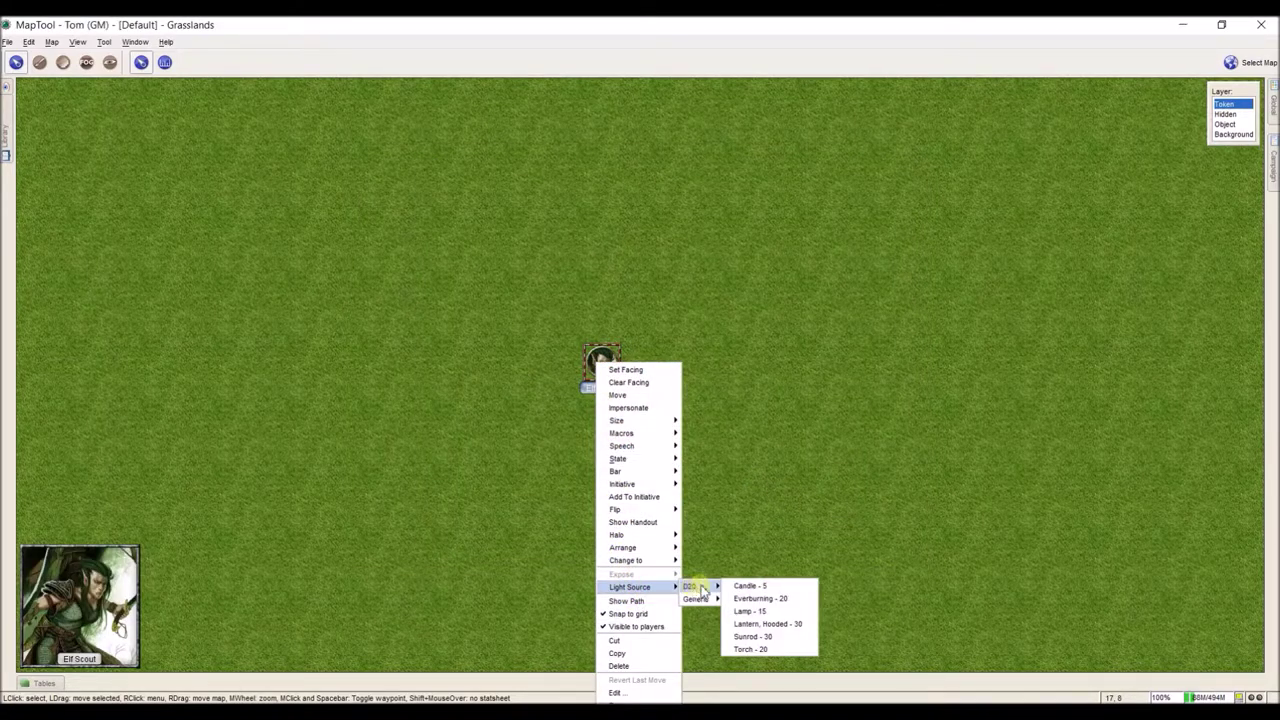
left_click(752, 624)
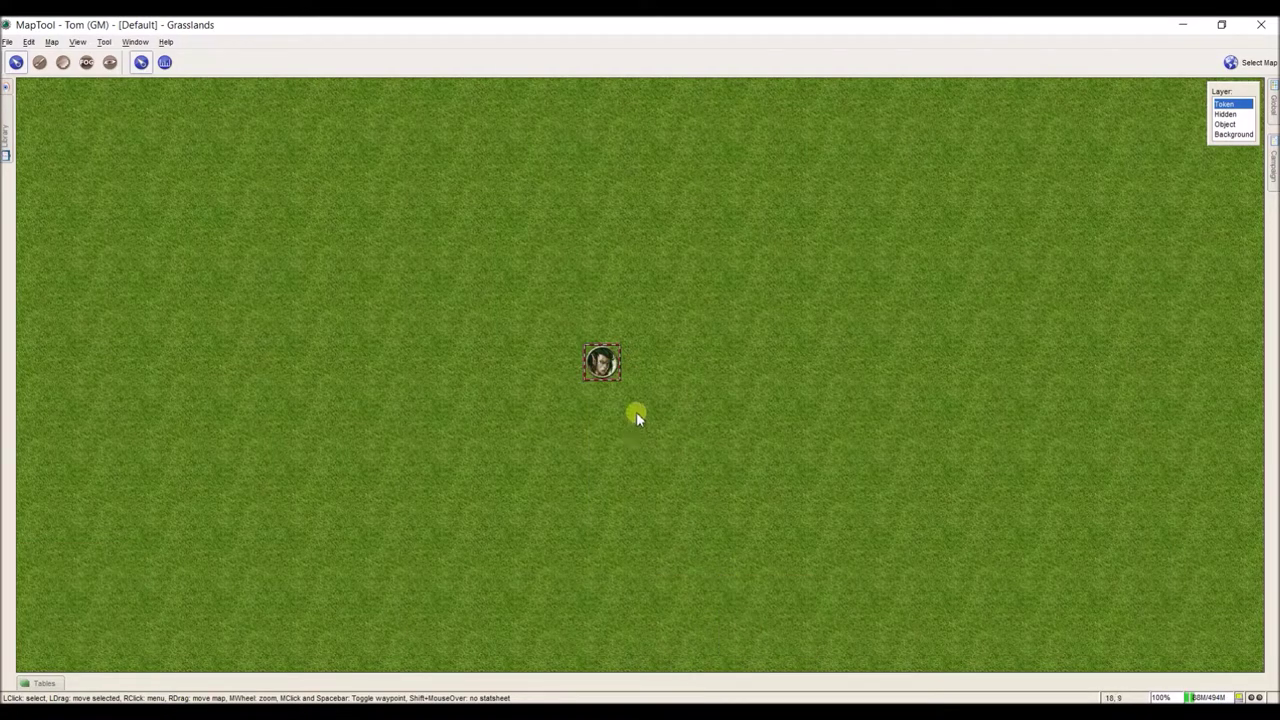
Step: Set the map's vision to Day and turn on Fog-of-War
left_click(29, 42)
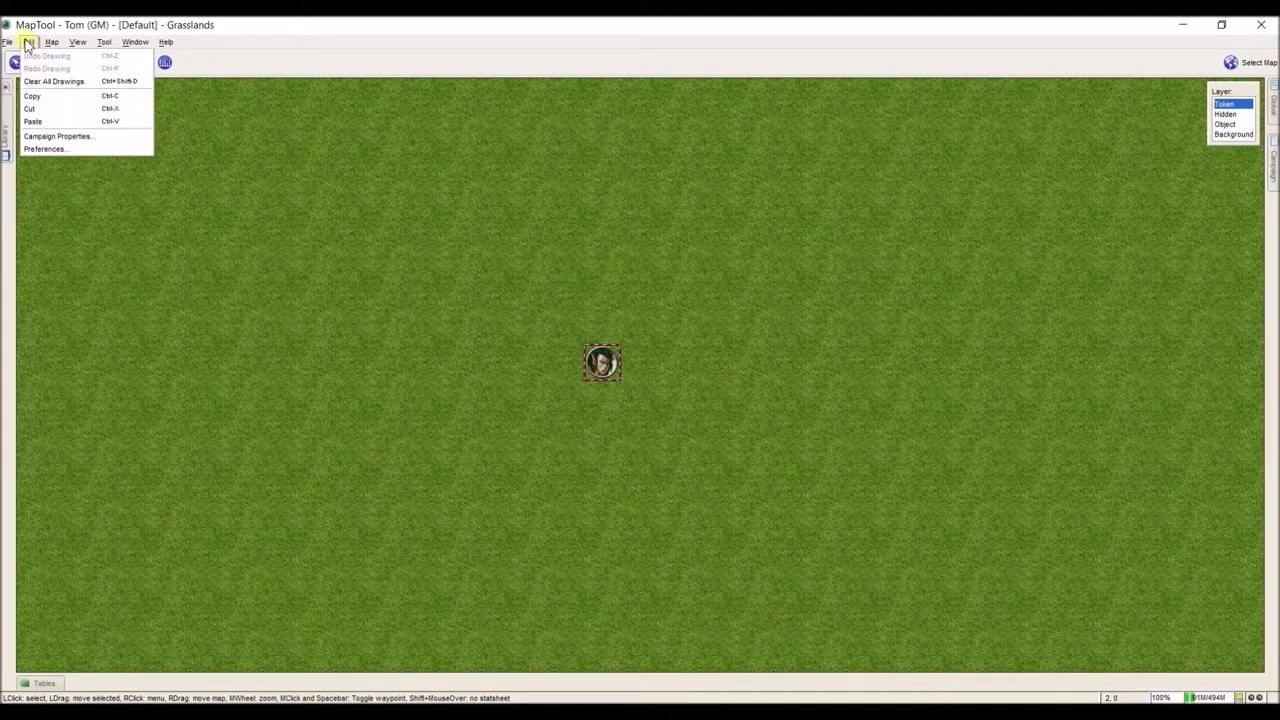
mouse_move(52, 42)
mouse_move(120, 134)
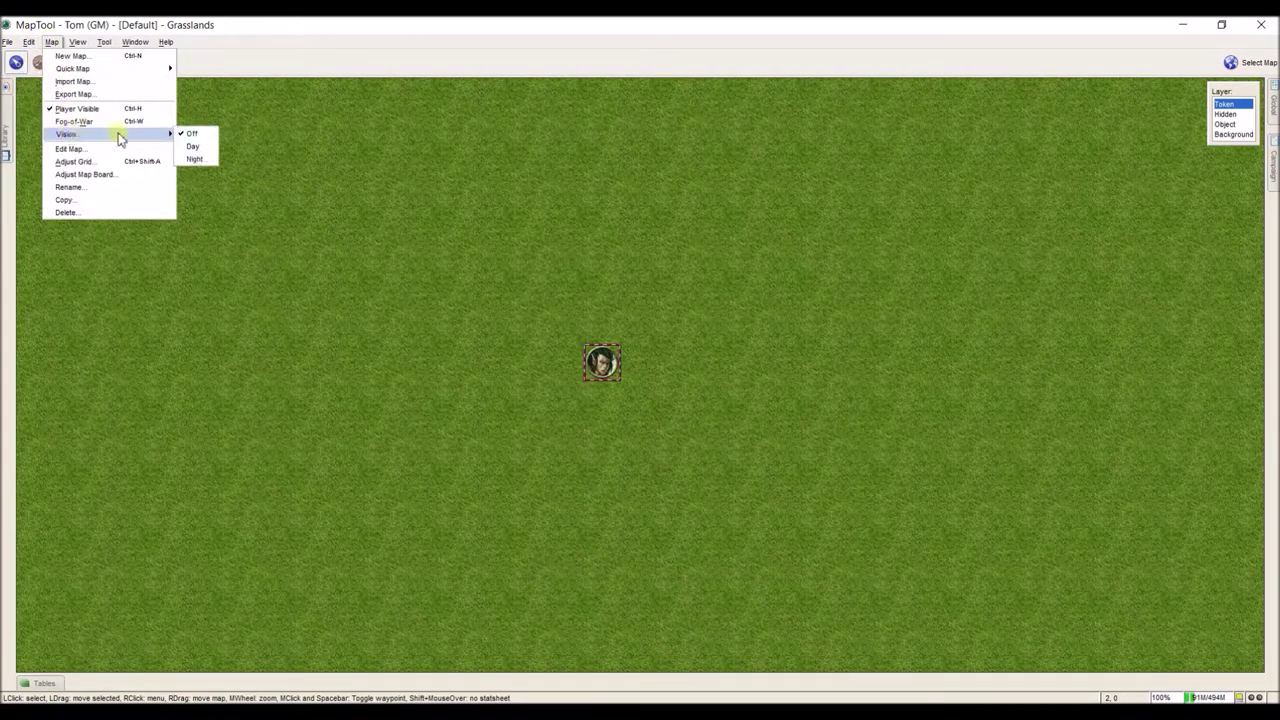
left_click(190, 147)
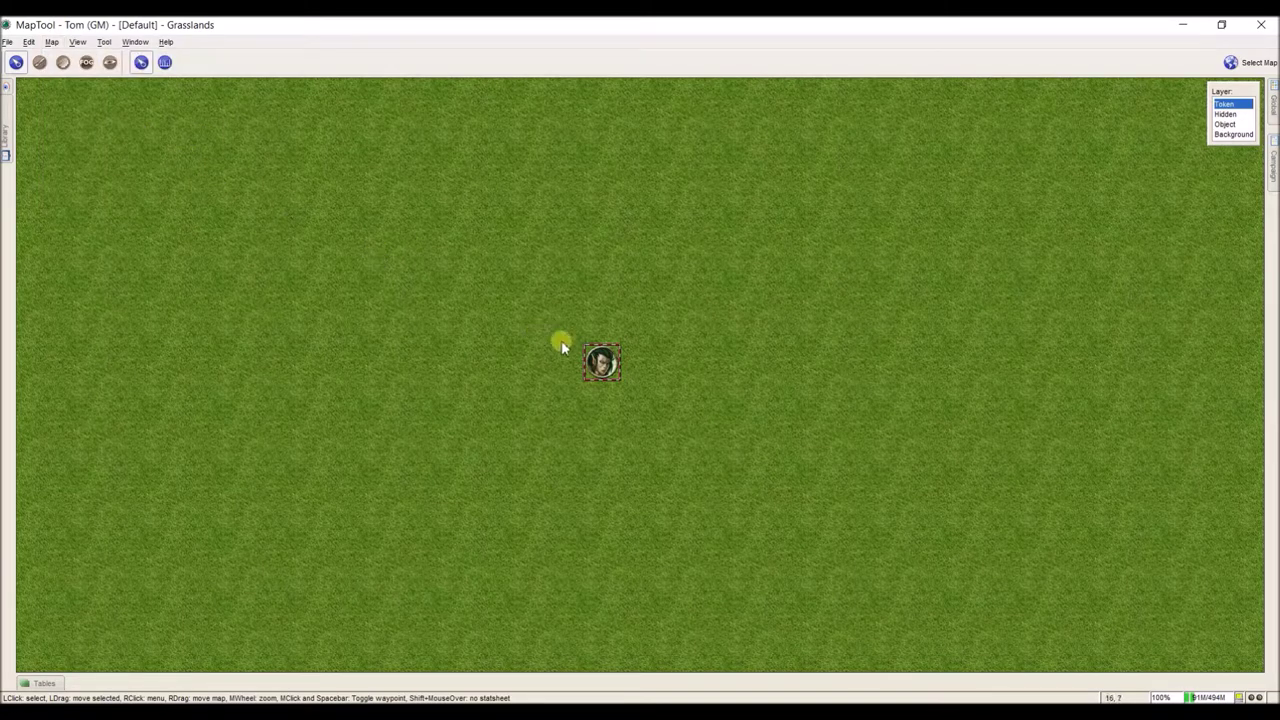
left_click(52, 42)
left_click(68, 121)
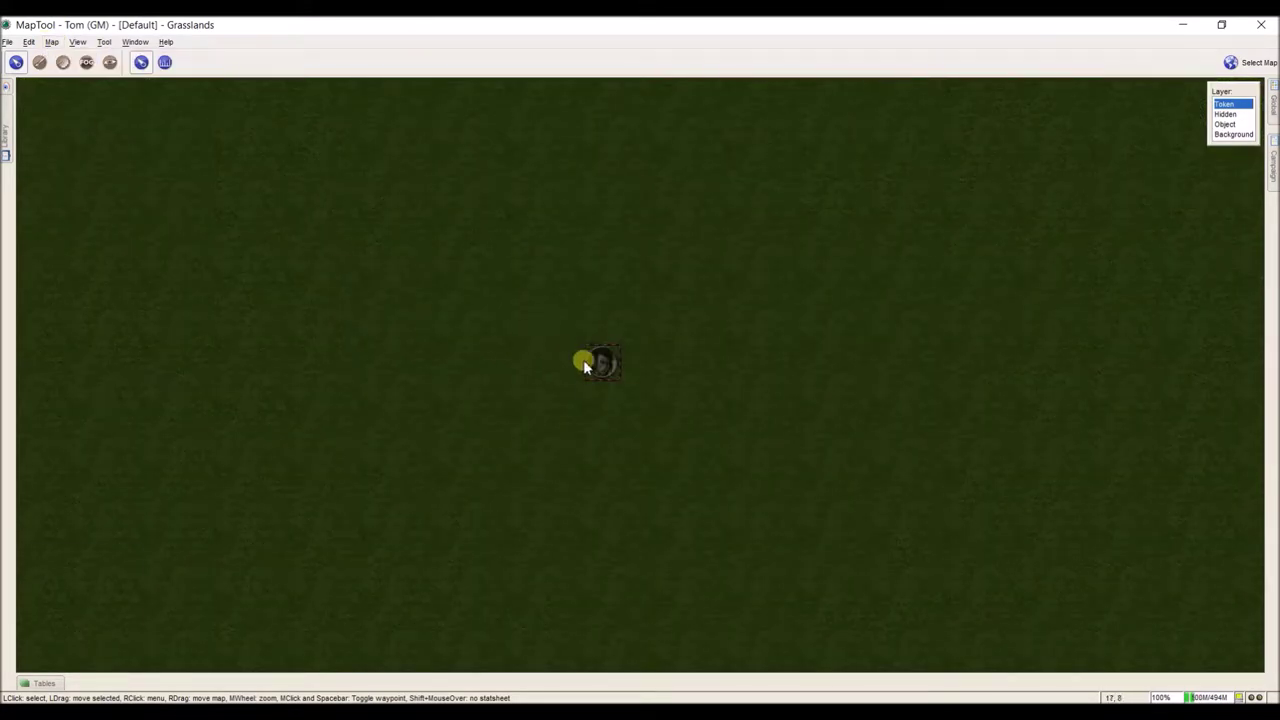
Step: Give the Elf Scout token Normal sight in its configuration and save the token
double_click(603, 364)
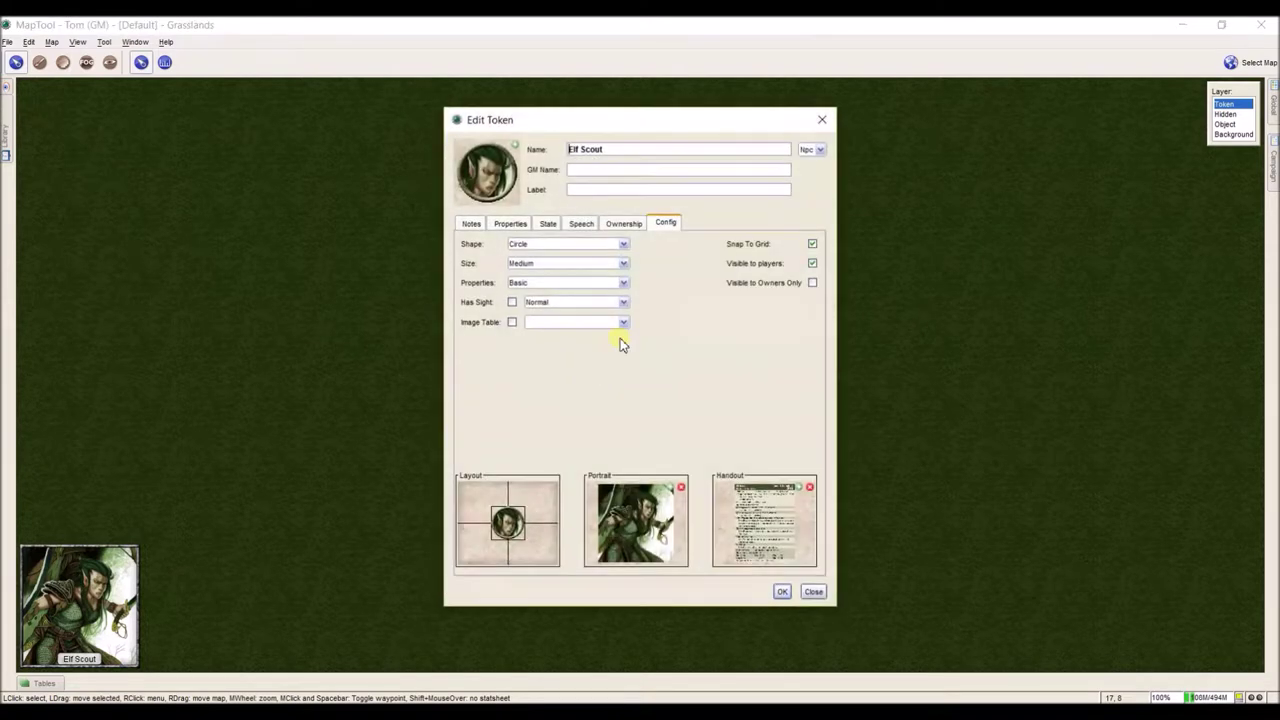
left_click(512, 302)
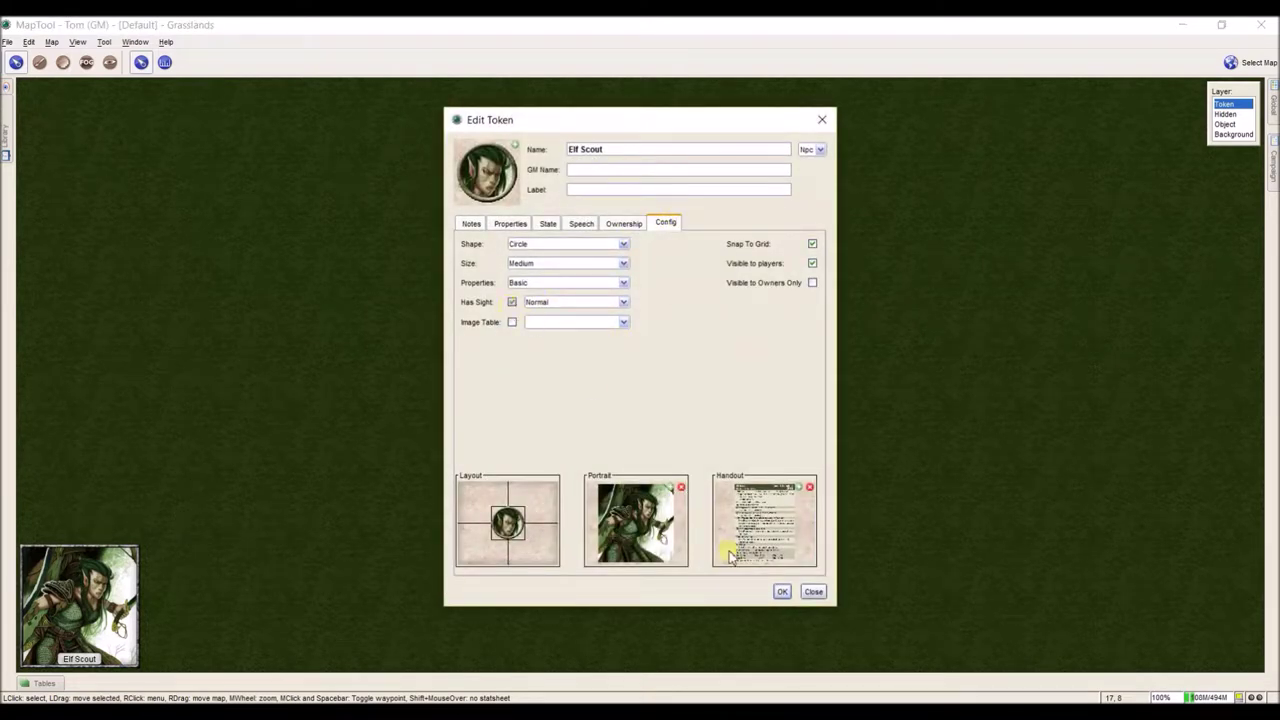
left_click(782, 592)
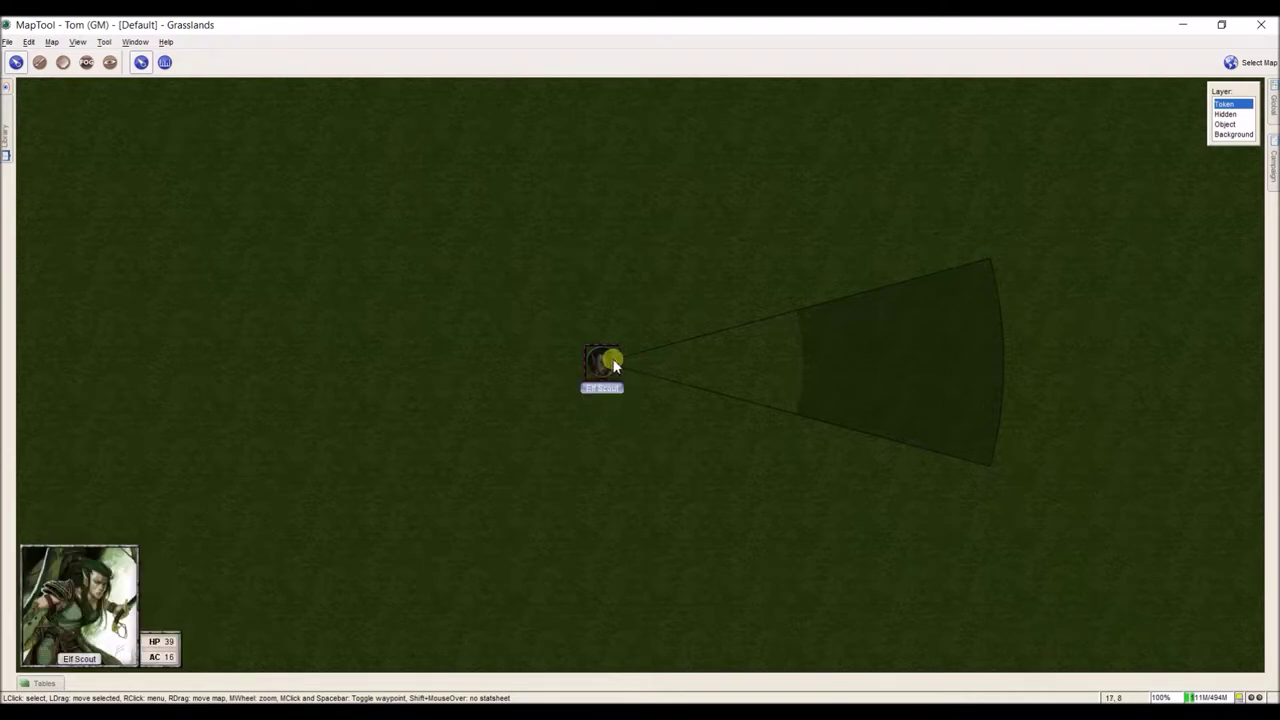
scroll(614, 366, "down", 20)
left_click(480, 246)
Step: Copy the example group "Sample Lights - 5' square grid" with its entries into the campaign's light definitions, below the Generic group
left_click(29, 44)
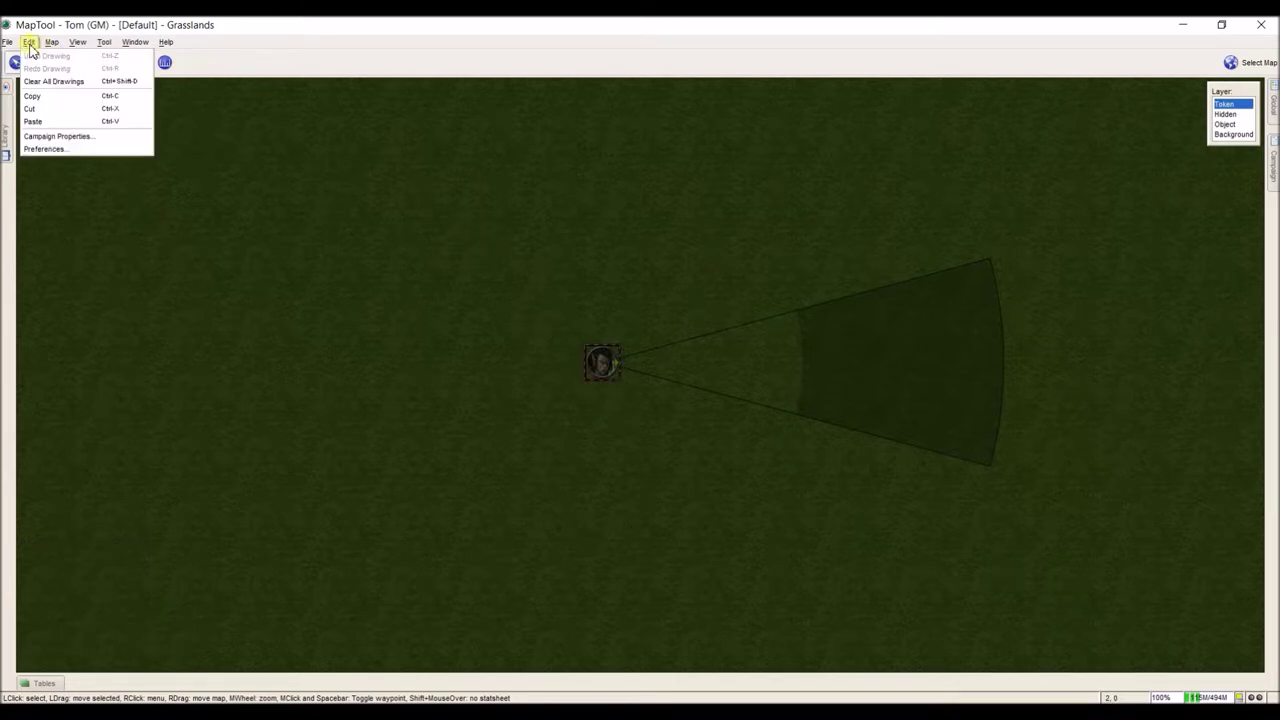
left_click(50, 136)
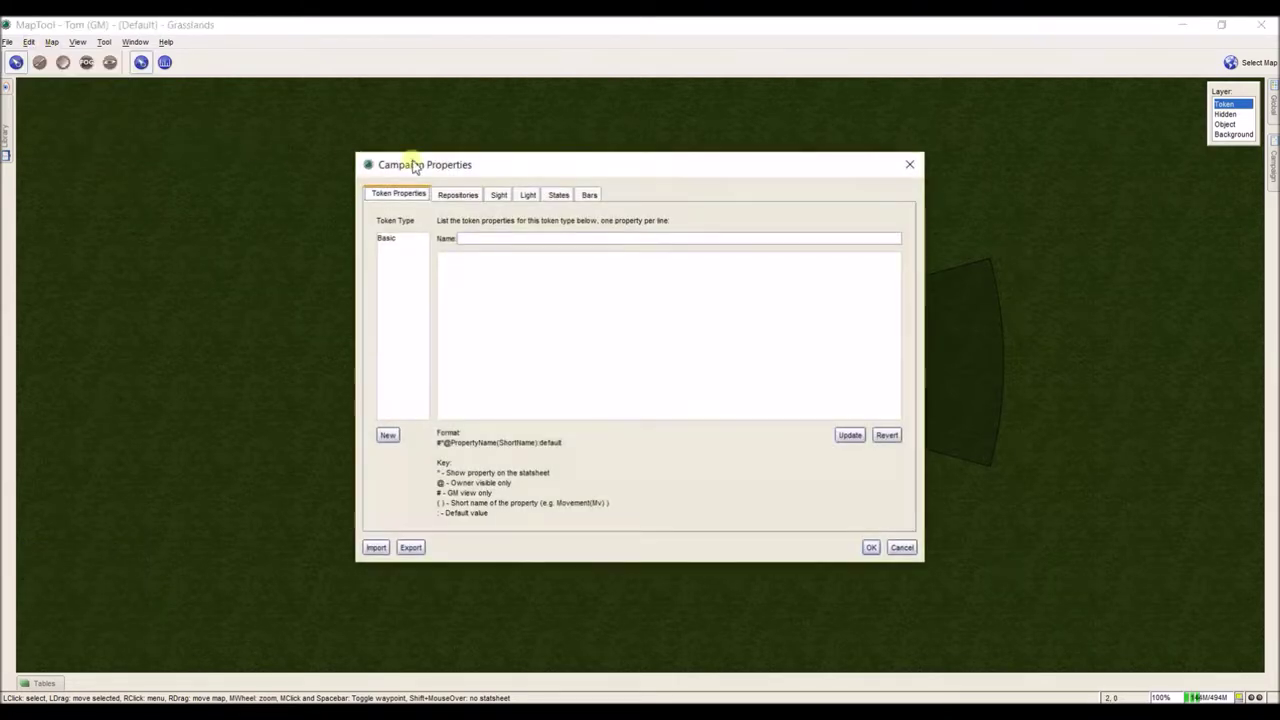
left_click(529, 196)
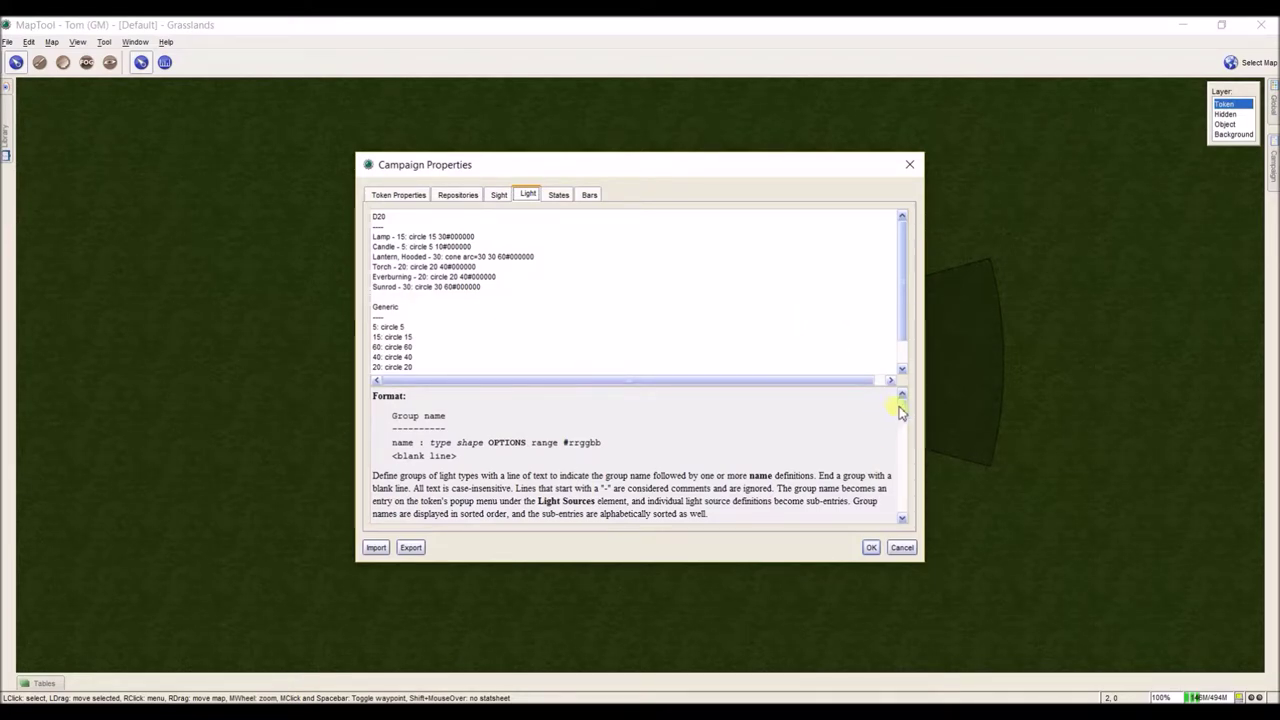
left_click_drag(900, 411, 903, 461)
left_click_drag(393, 408, 674, 511)
left_click(586, 338)
scroll(586, 338, "down", 1)
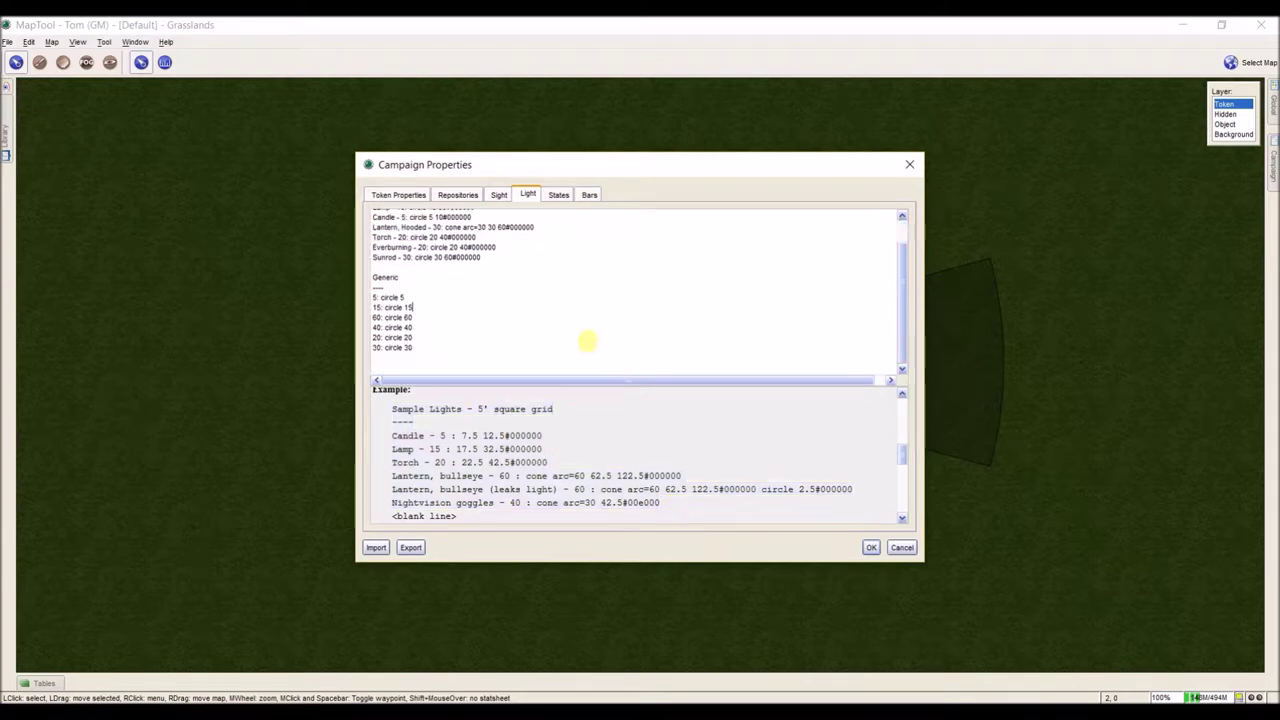
left_click(552, 362)
type("Sample Lights - 5' square grid ---- Candle - 5 : 7.5 12.5#000000 Lamp - 15 : 17.5 32.5#000000 Torch - 20 : 22.5 42.5#000000 Lantern, bullseye - 60 : cone arc=60 62.5 122.5#000000 Lantern, bullseye (leaks light) - 60 : cone arc=60 62.5 122.5#000000 circle 2.5#000000 Nightvision goggles - 40 : cone arc=30 42.5#00e000")
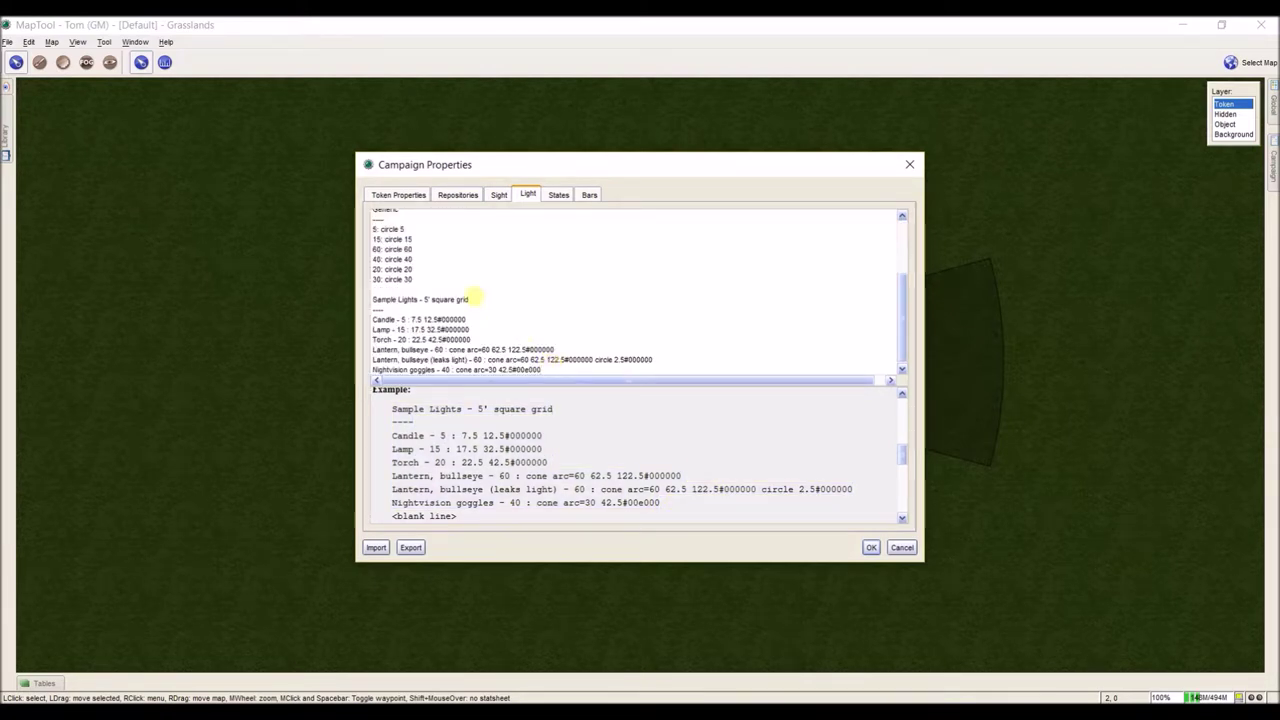
Step: Review the D20, Generic and "Sample Lights - 5' square grid" groups in the light definitions and save the campaign properties
left_click(386, 290)
scroll(388, 289, "up", 3)
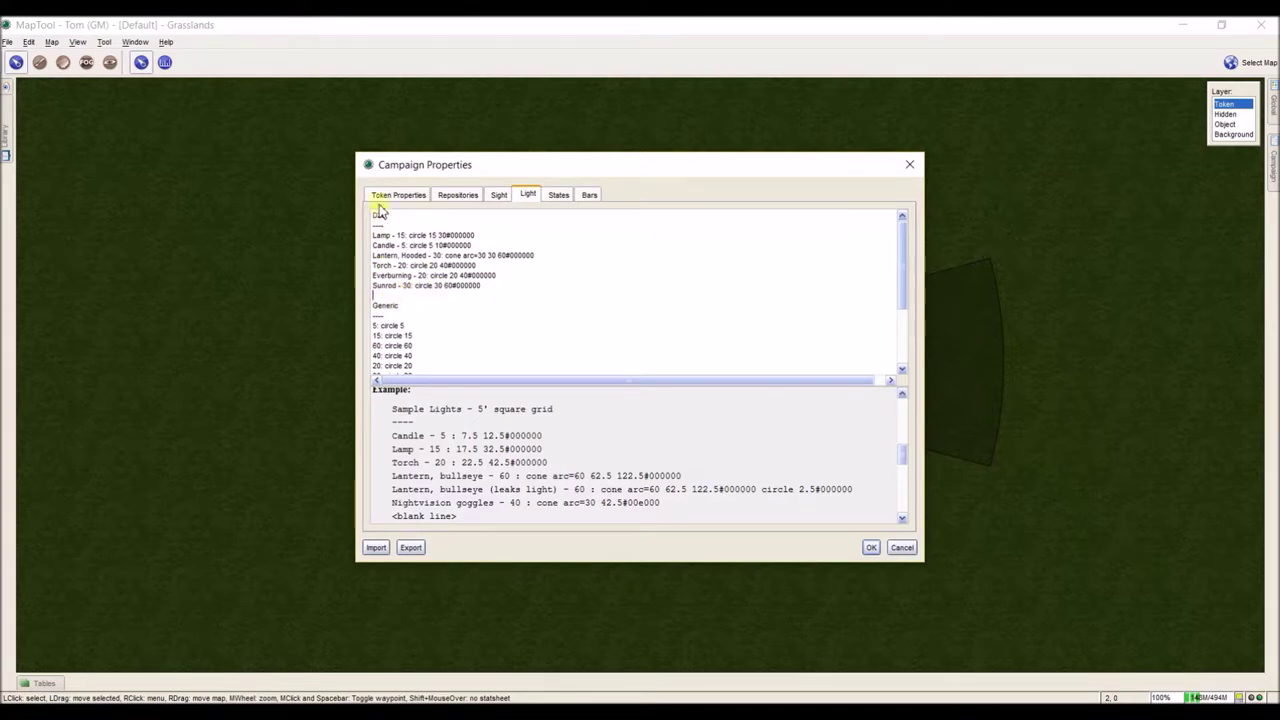
scroll(405, 300, "down", 3)
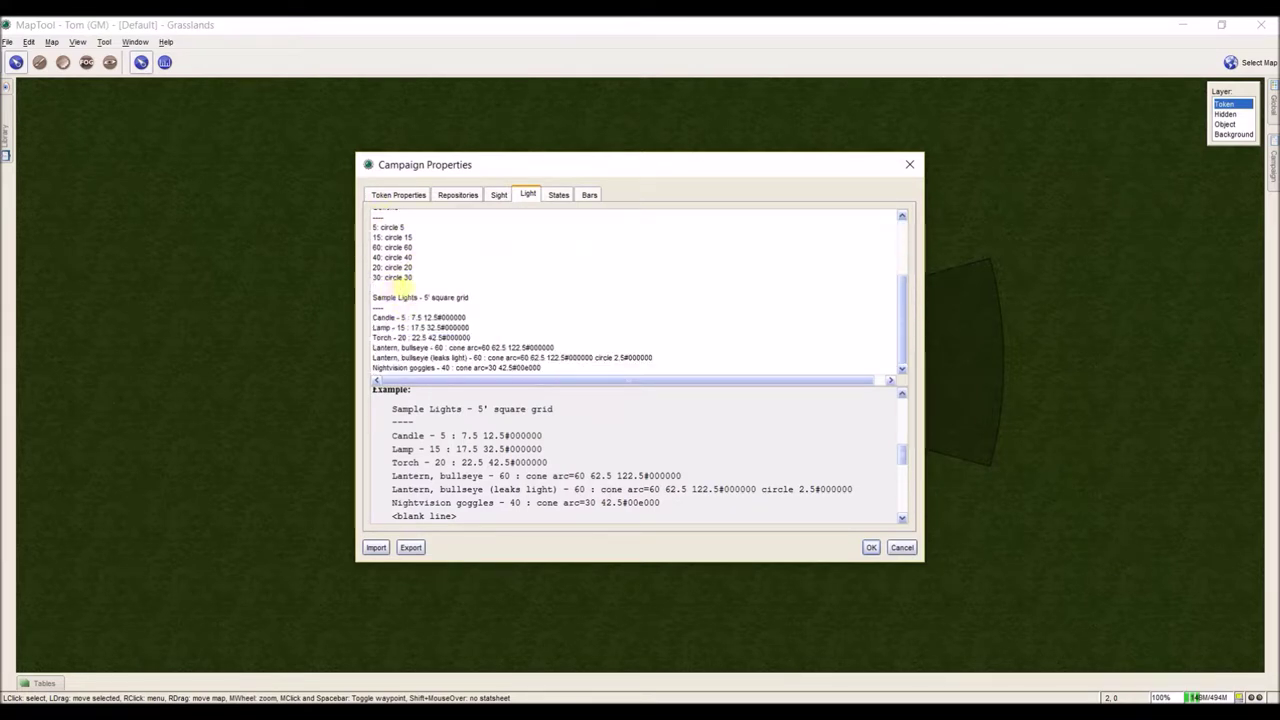
scroll(401, 234, "up", 2)
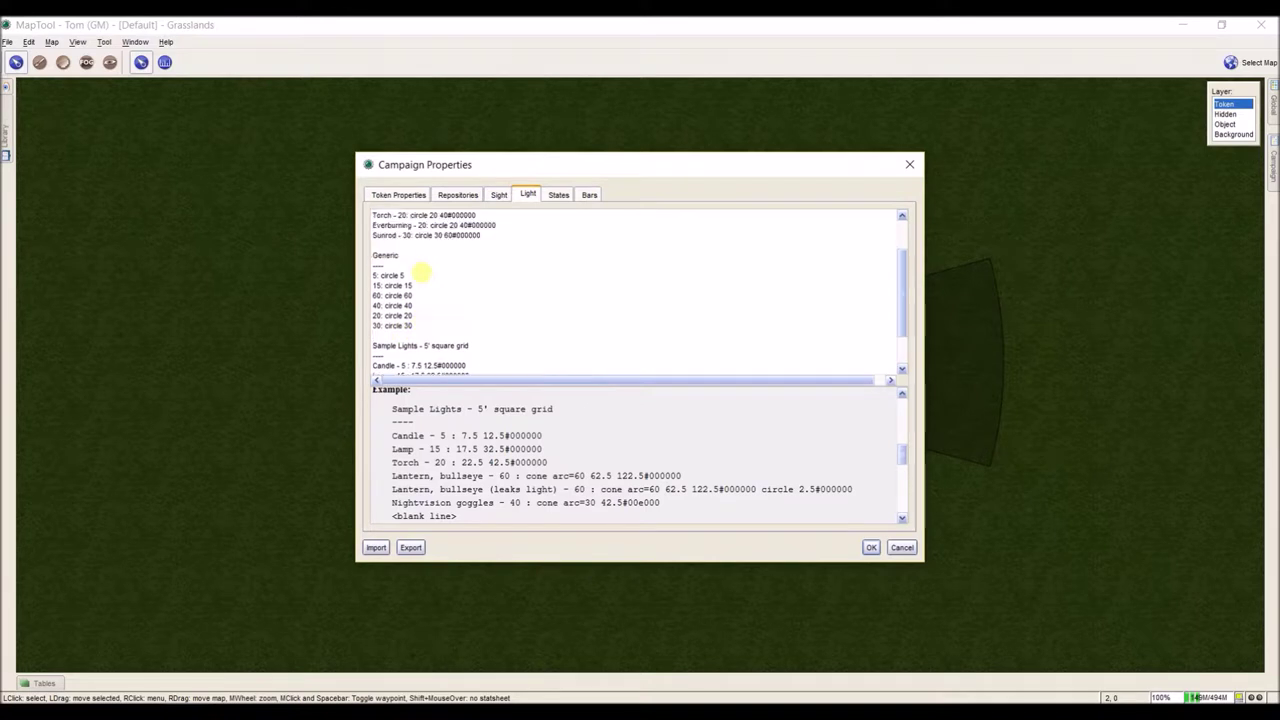
scroll(425, 262, "up", 2)
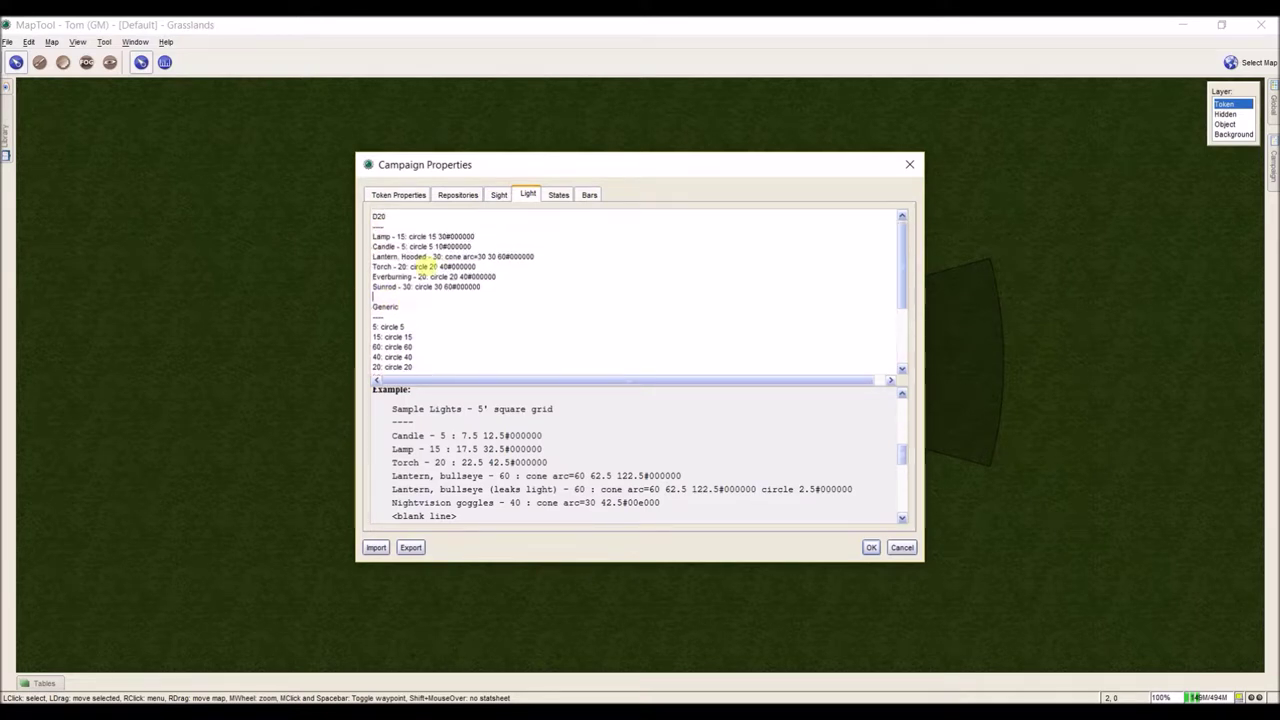
double_click(380, 216)
double_click(384, 306)
scroll(434, 323, "down", 3)
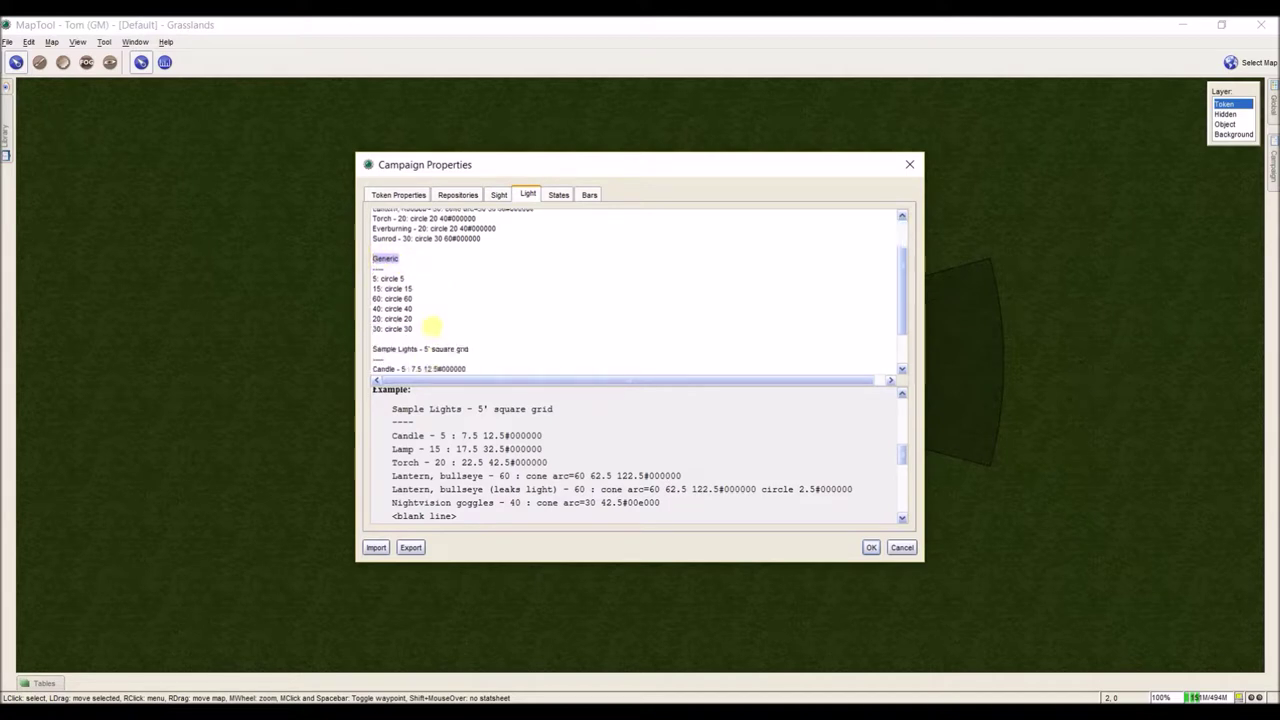
left_click_drag(470, 297, 361, 297)
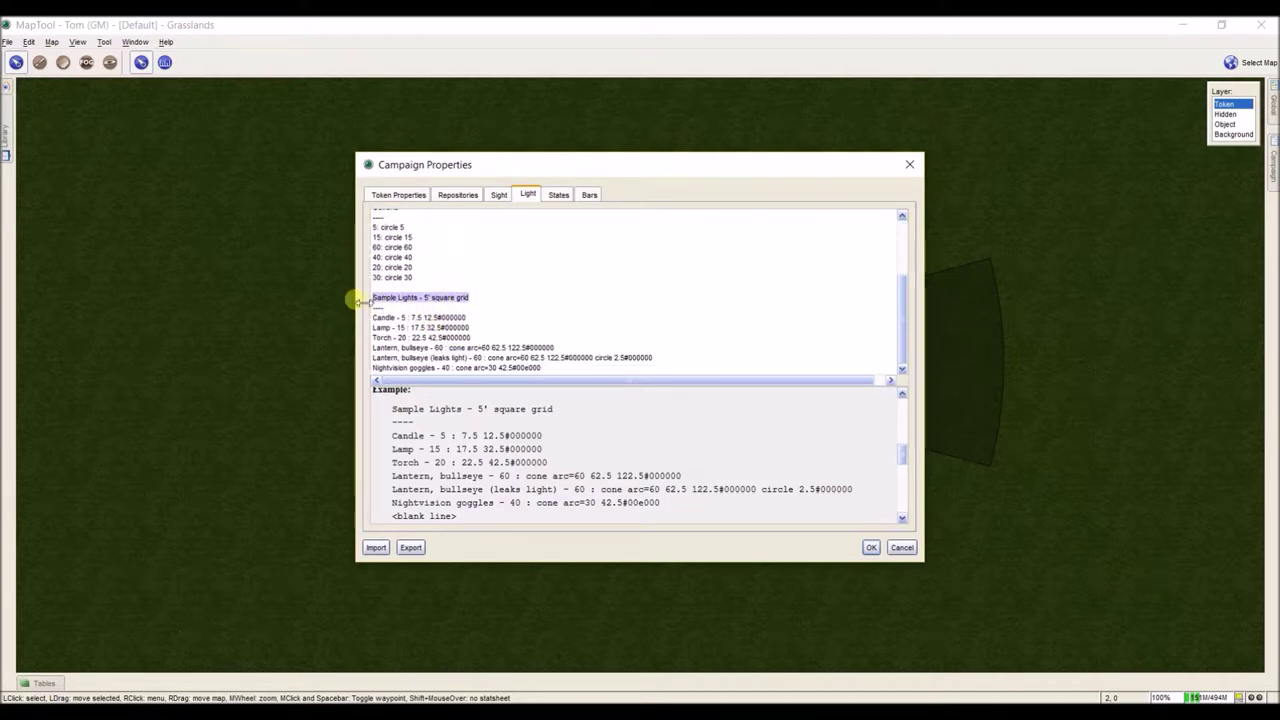
left_click(468, 297)
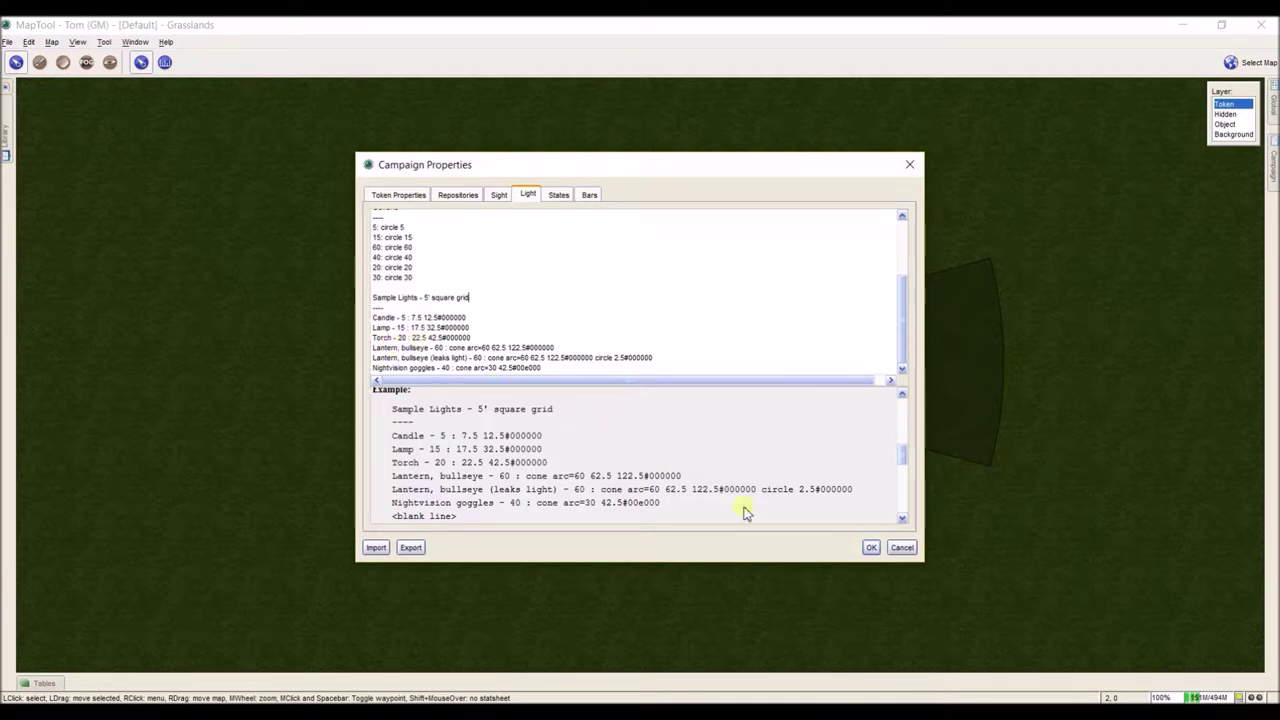
left_click(871, 547)
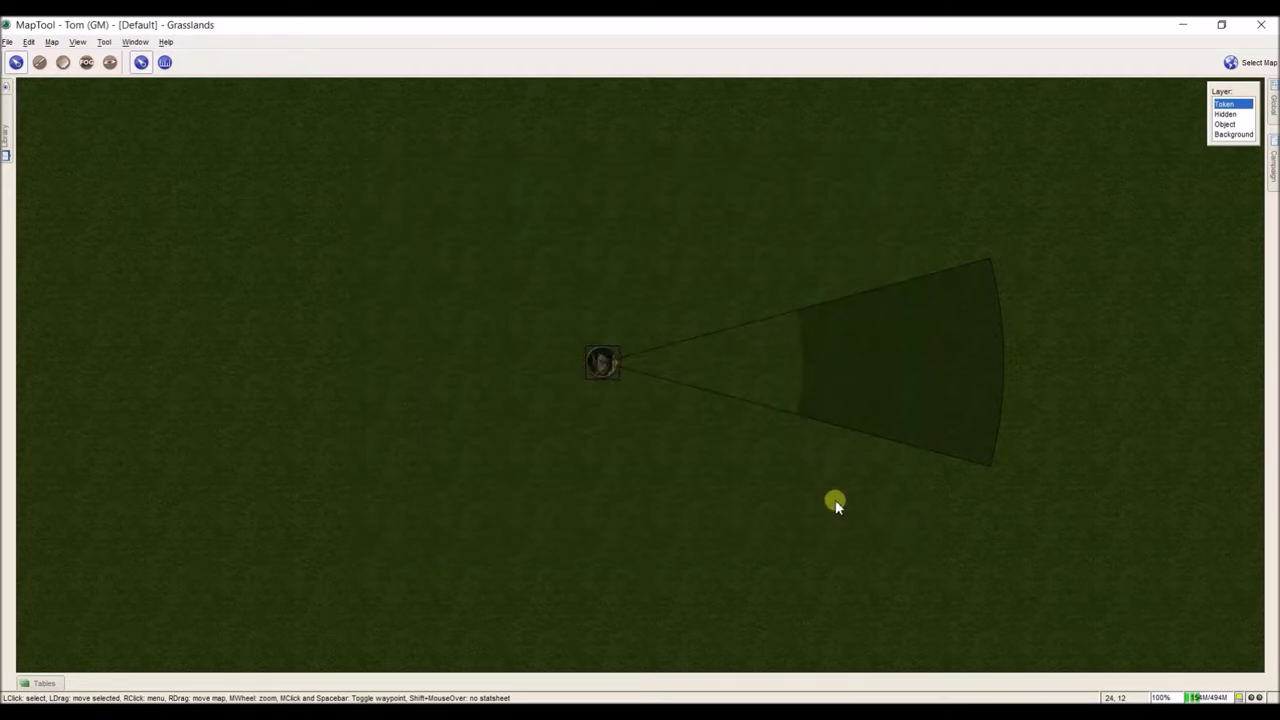
Step: Show the map grid and clear all light sources from the Elf Scout token
key("ctrl+g")
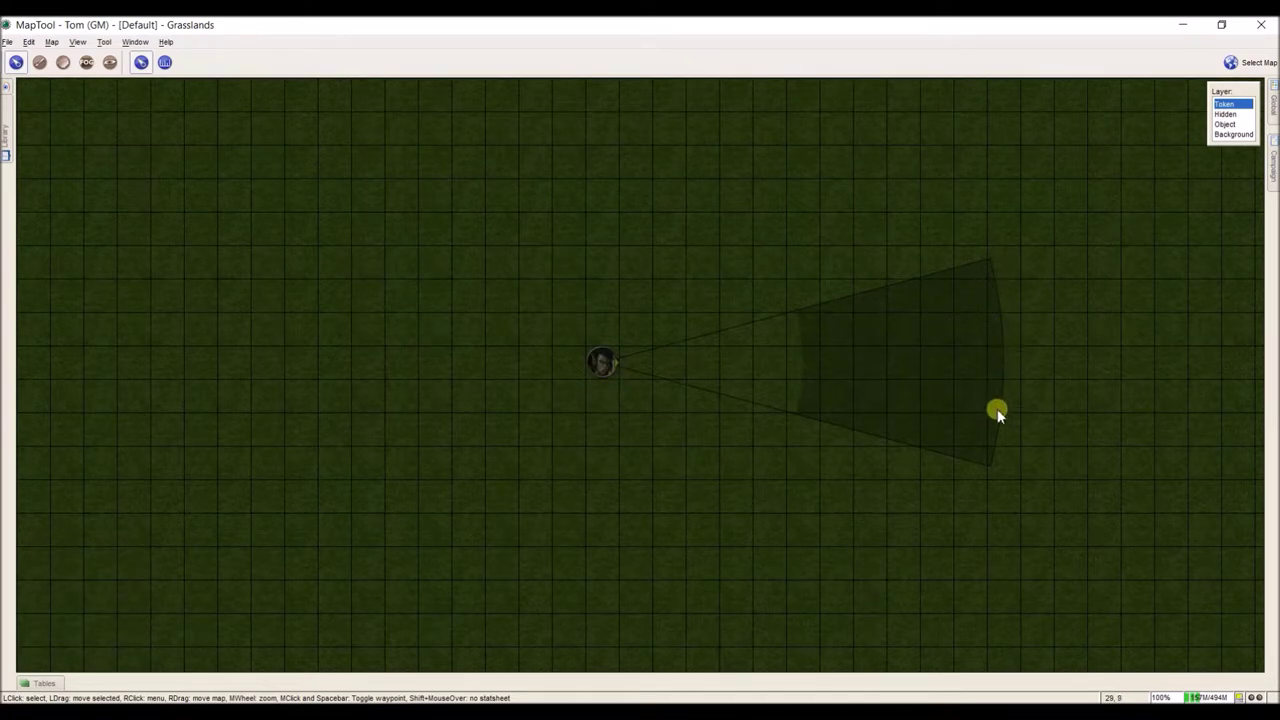
left_click(605, 364)
right_click(610, 368)
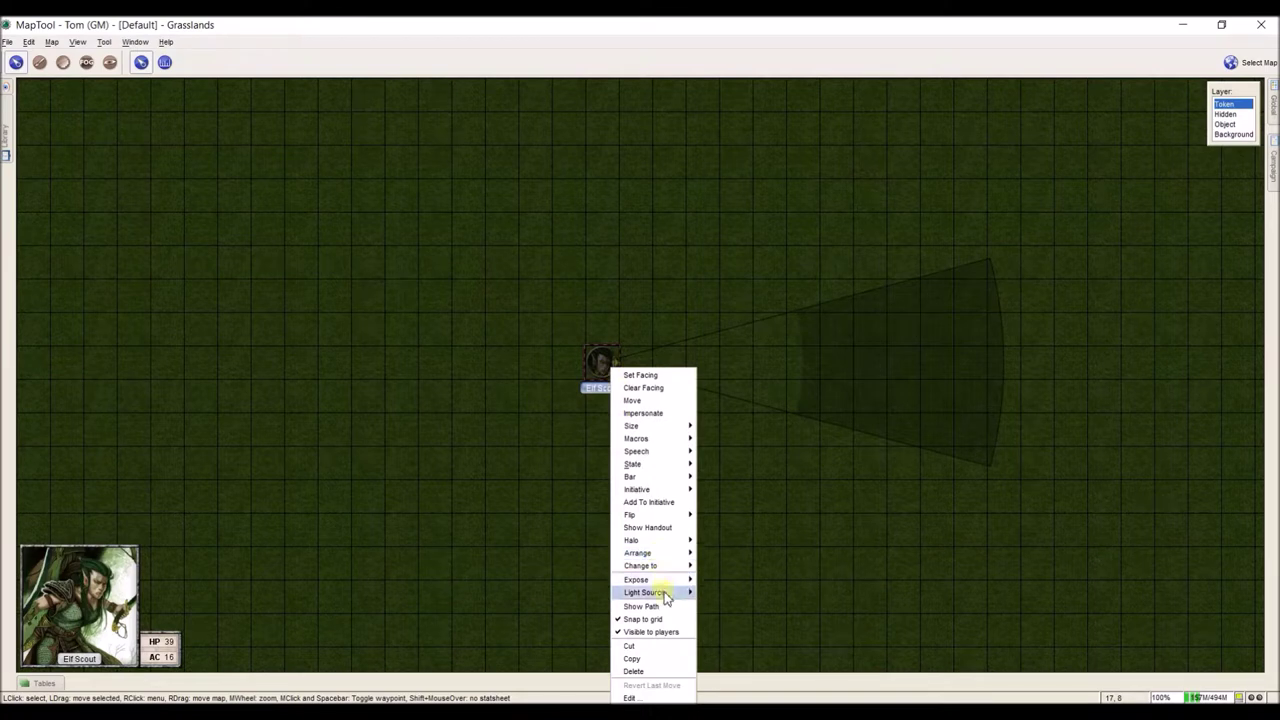
mouse_move(665, 594)
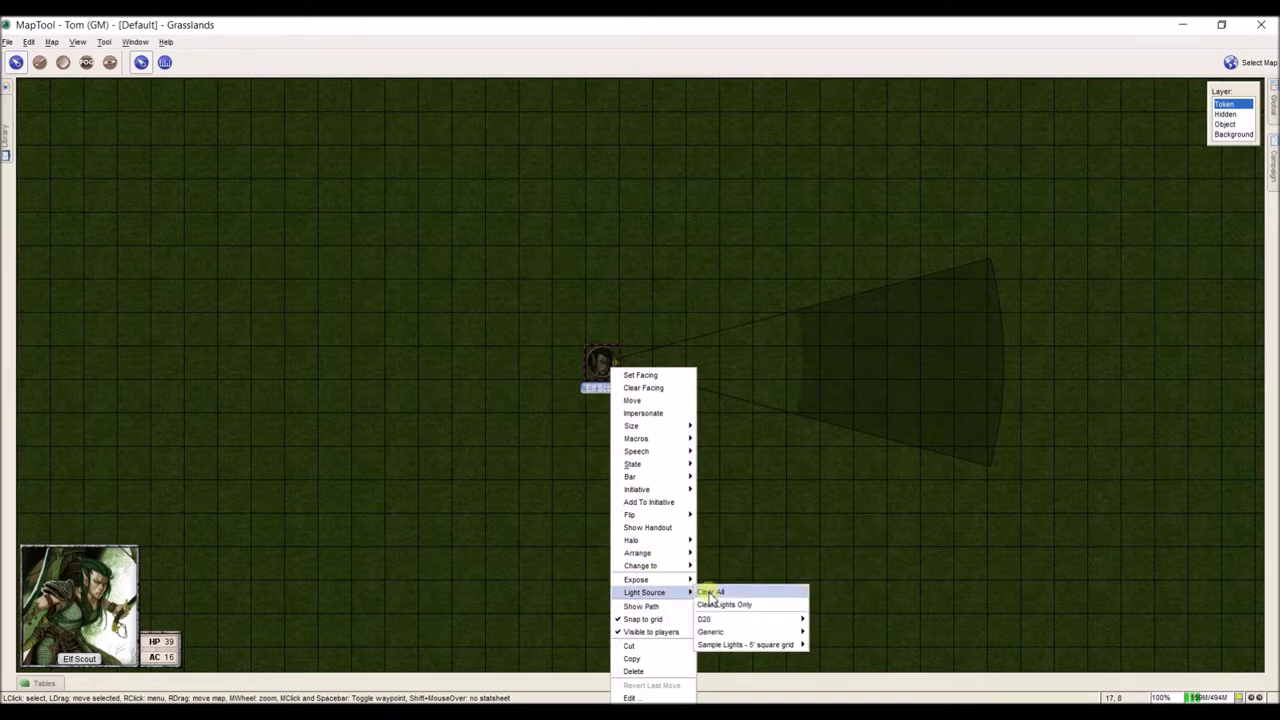
left_click(710, 592)
Step: Assign the light source "Torch - 20" from the "Sample Lights - 5' square grid" group to the Elf Scout token
right_click(603, 362)
mouse_move(658, 592)
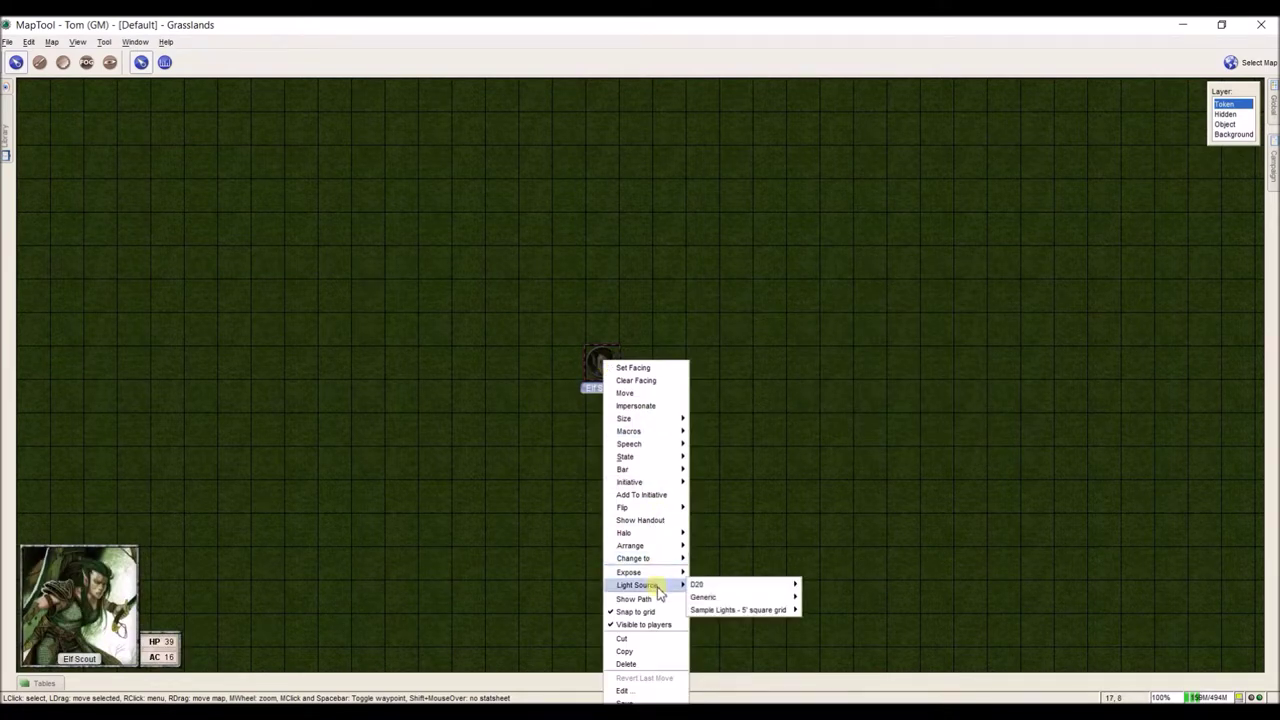
mouse_move(729, 610)
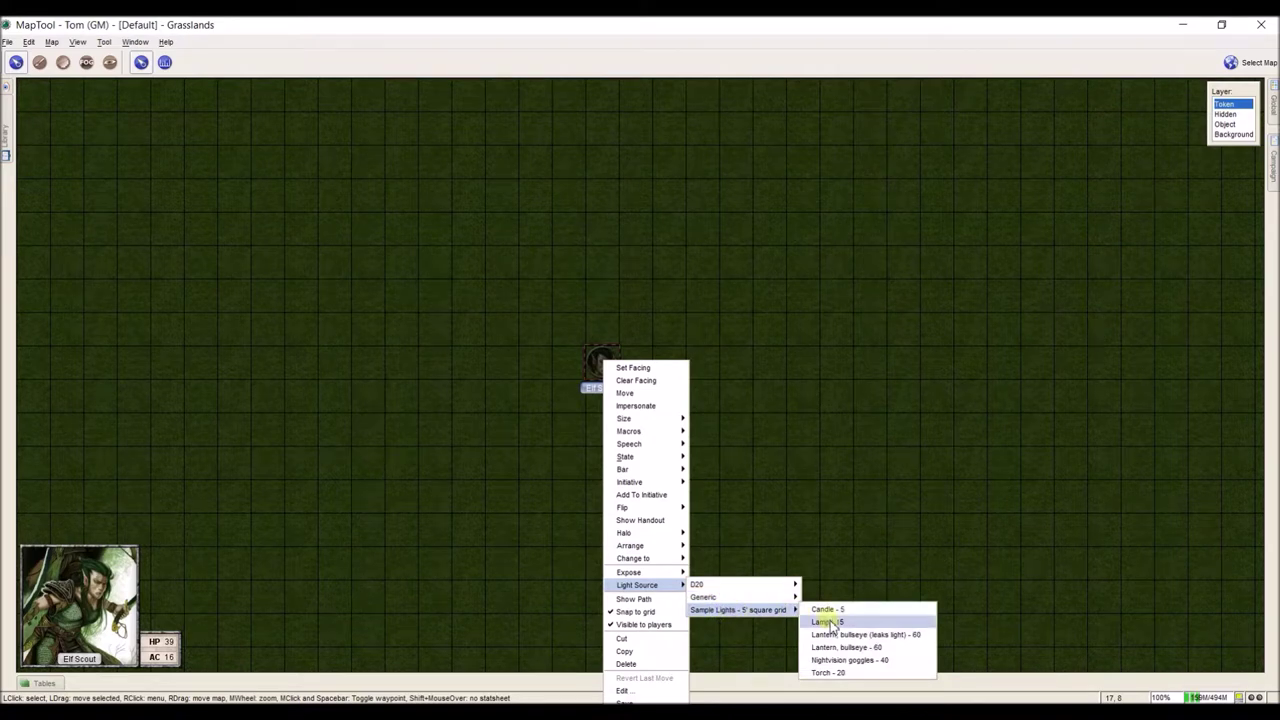
left_click(825, 673)
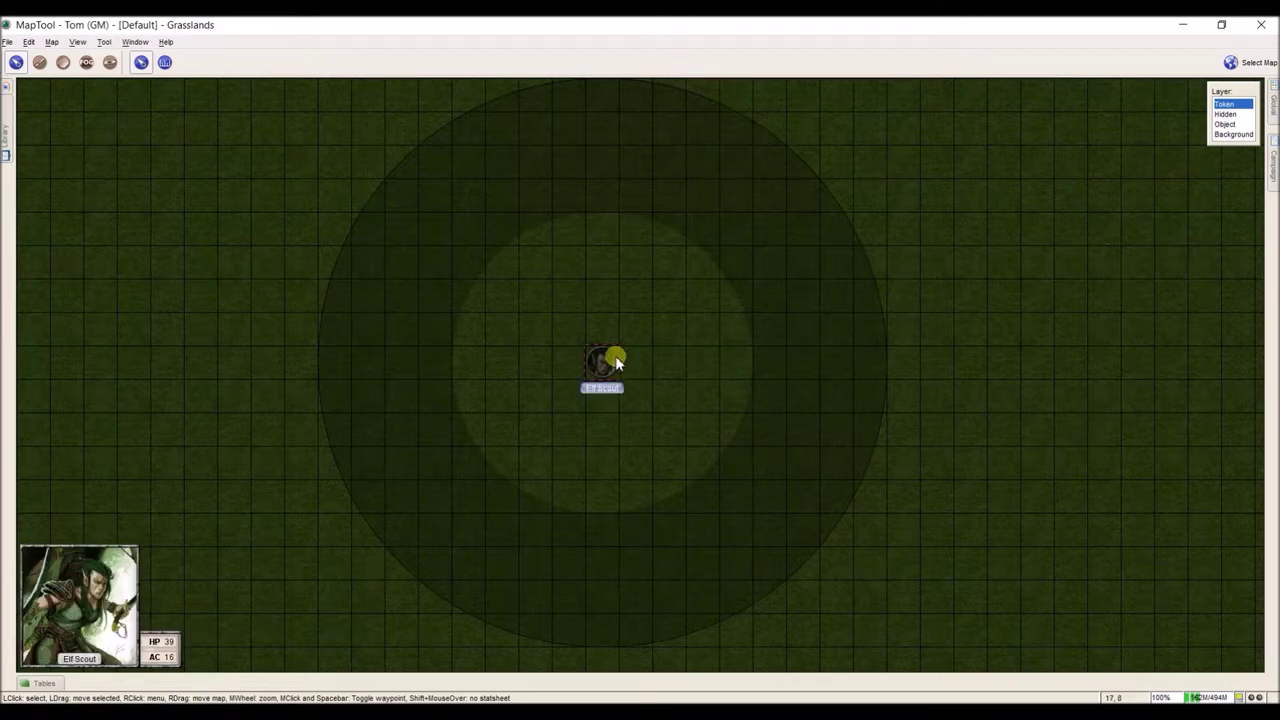
mouse_move(603, 363)
Step: Examine the "Lantern, bullseye - 60" definition and its color code in the campaign's light settings
left_click(29, 41)
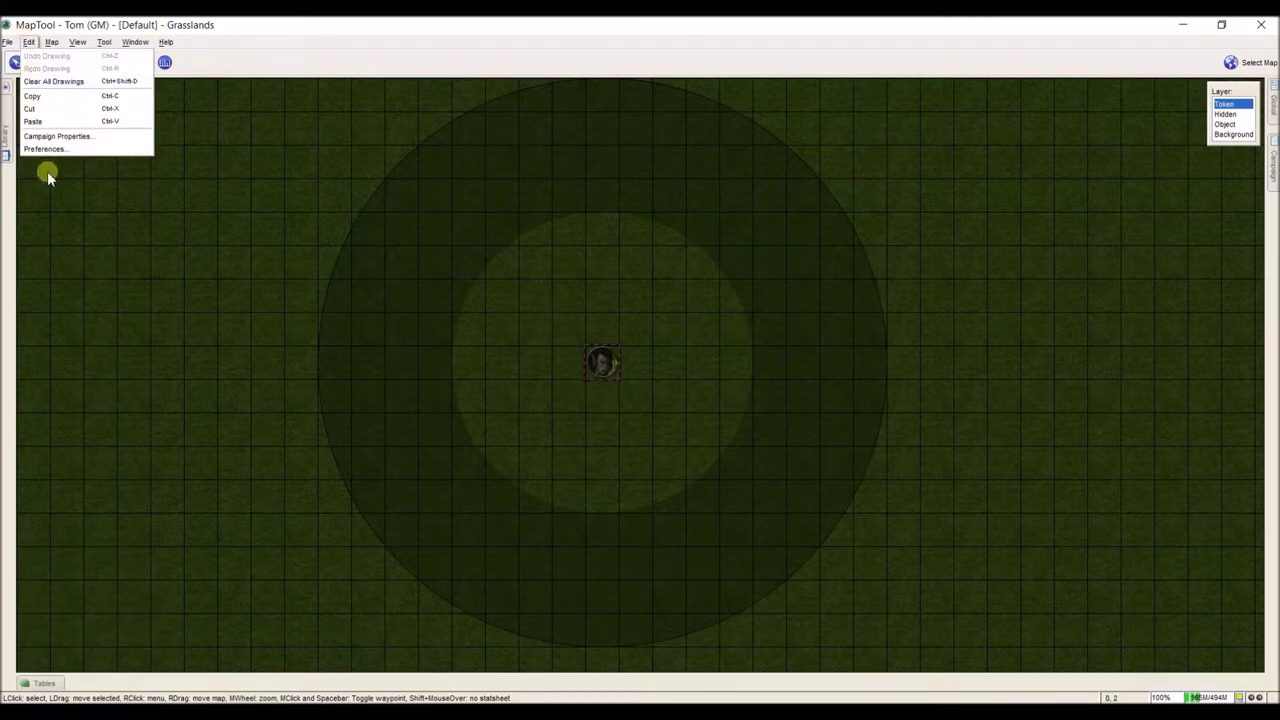
left_click(58, 138)
left_click(528, 195)
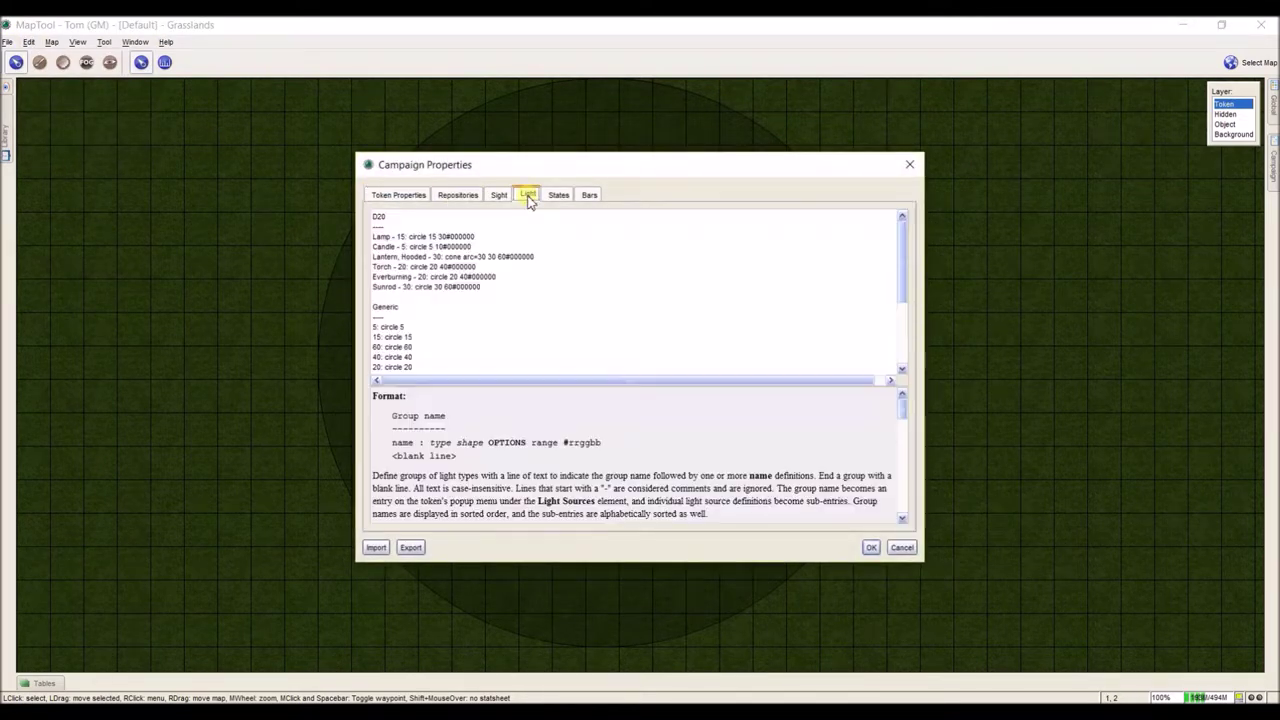
scroll(532, 277, "down", 4)
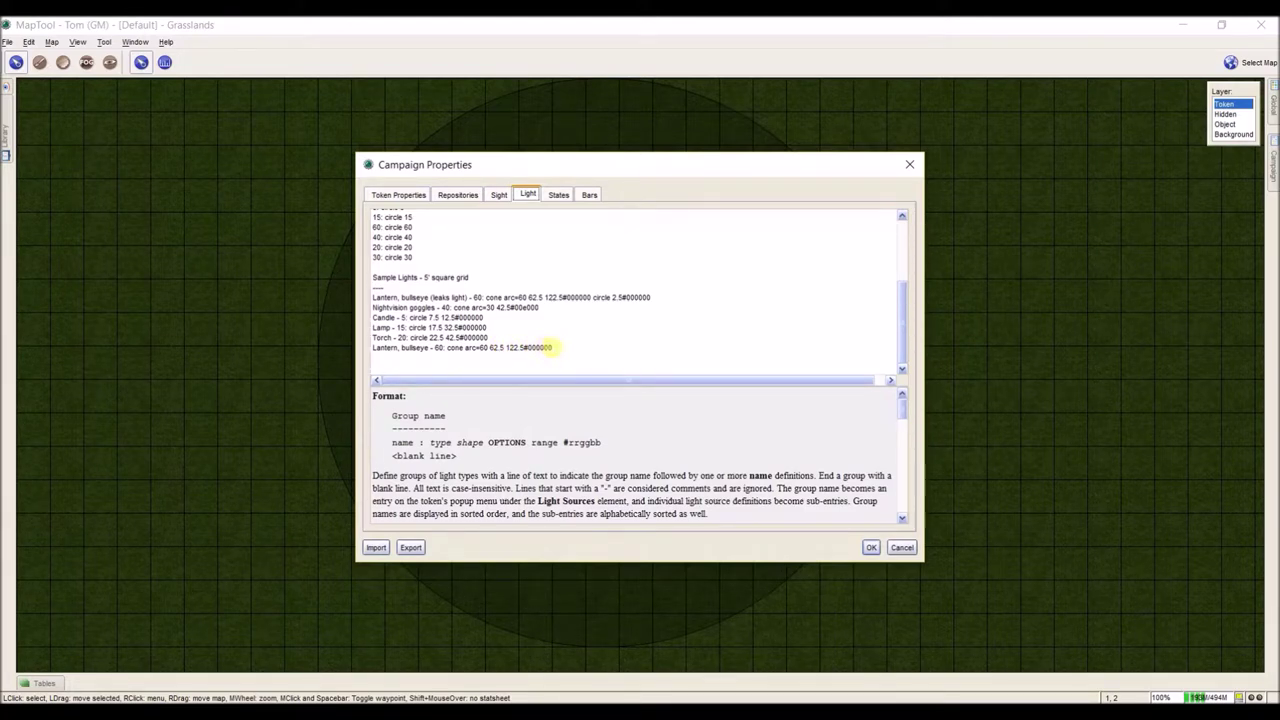
left_click_drag(552, 347, 523, 347)
left_click(566, 347)
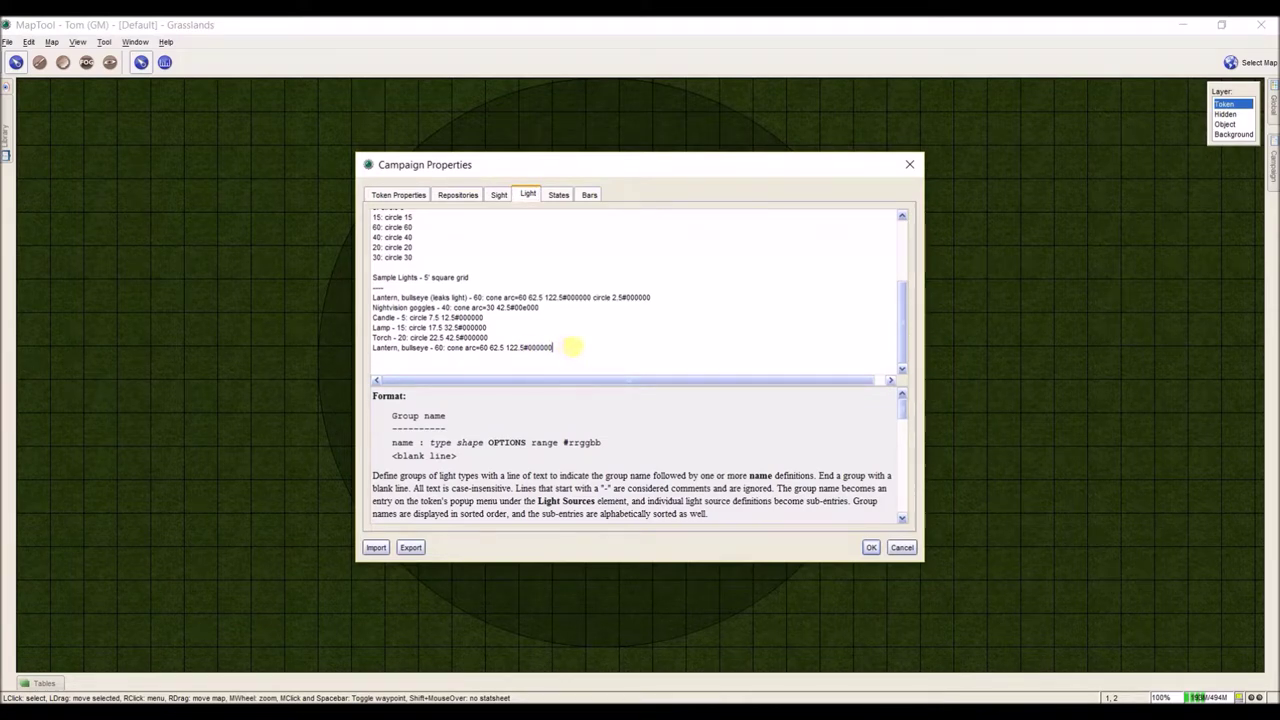
left_click(871, 548)
Step: Clear only the lights from the Elf Scout token
left_click(600, 363)
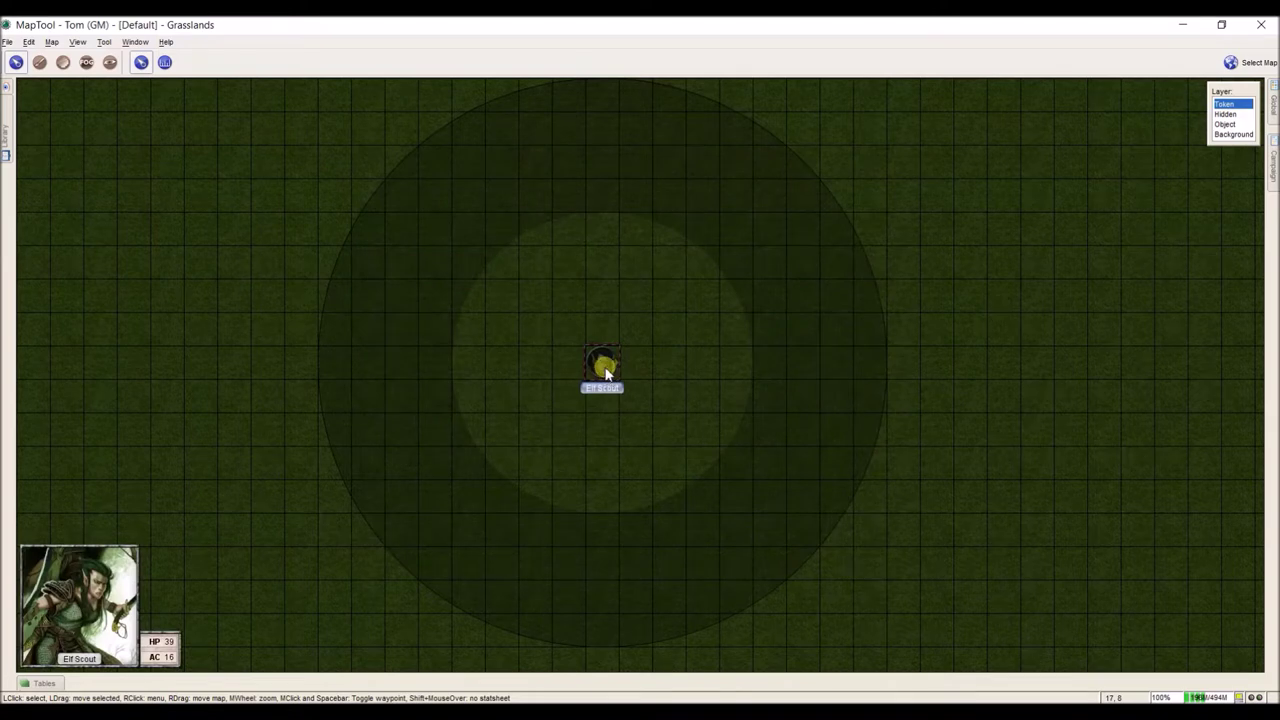
right_click(603, 366)
mouse_move(648, 596)
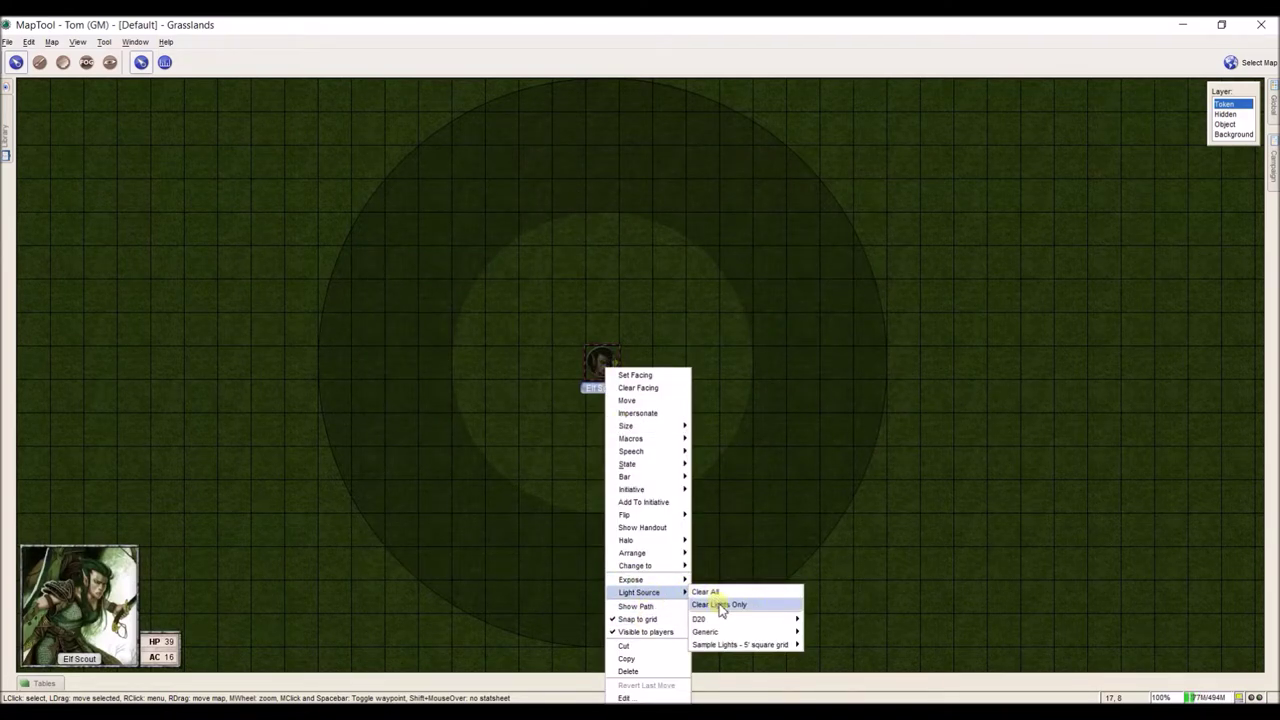
left_click(718, 604)
Step: Assign the light source "Lantern, bullseye - 60" from the "Sample Lights - 5' square grid" group to the Elf Scout token
right_click(604, 370)
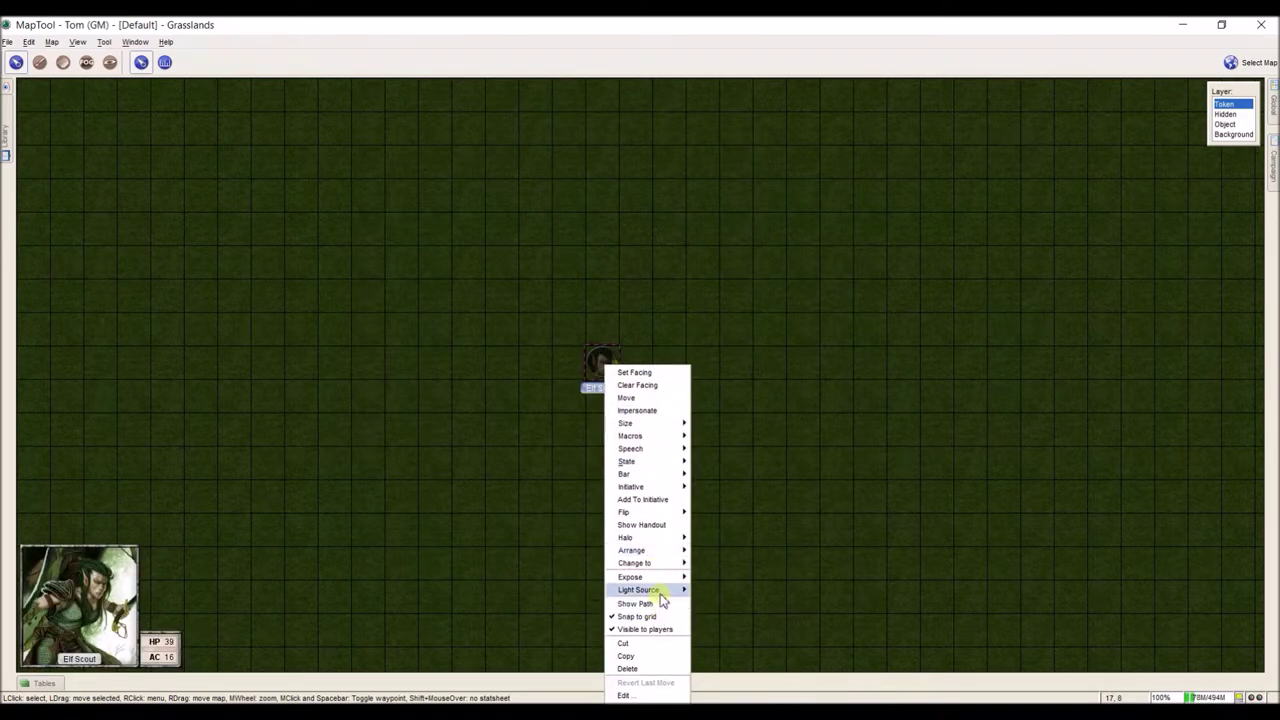
mouse_move(660, 590)
mouse_move(742, 616)
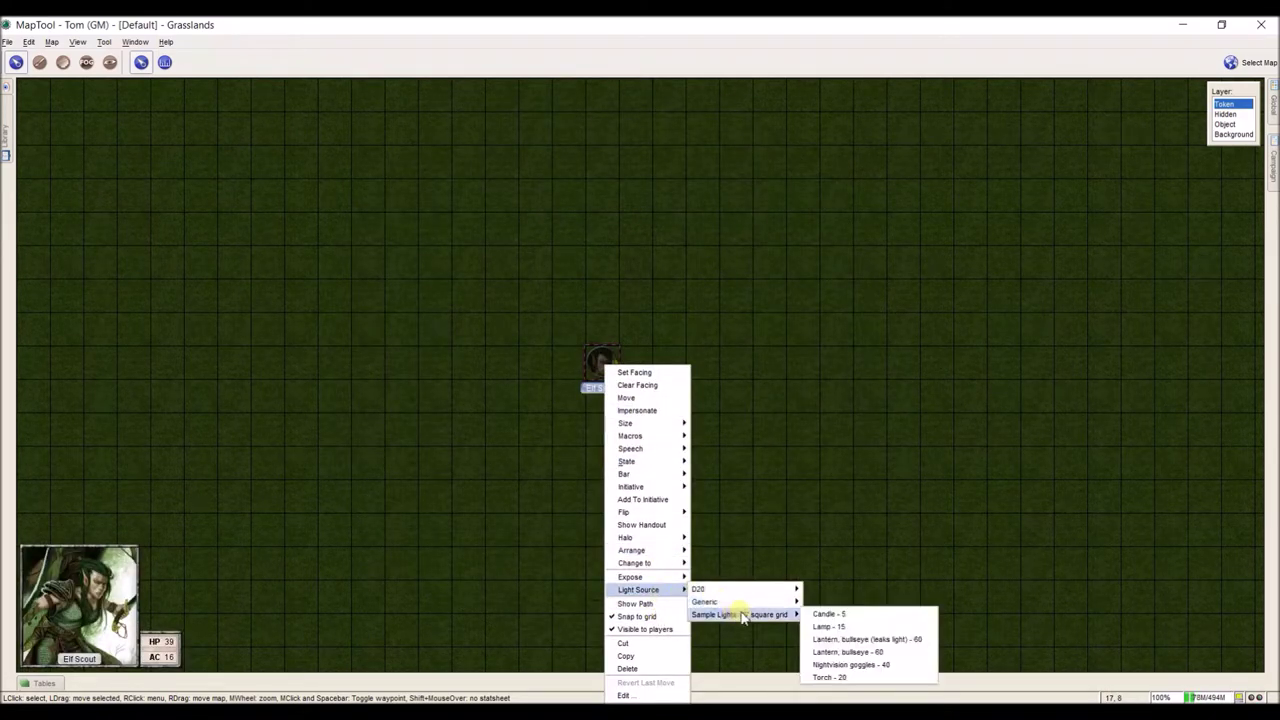
left_click(843, 655)
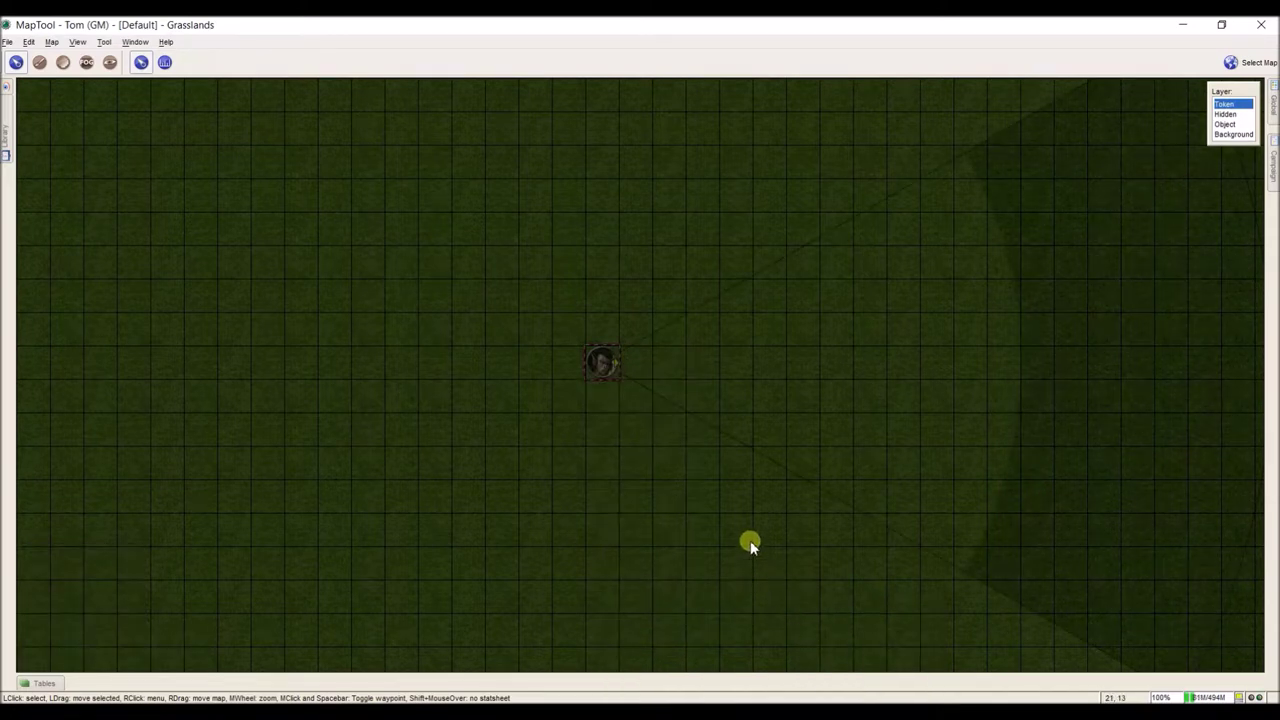
Step: Inspect the bullseye lantern's cone on the map and check the area the Elf Scout token sees
left_click_drag(720, 428, 525, 420)
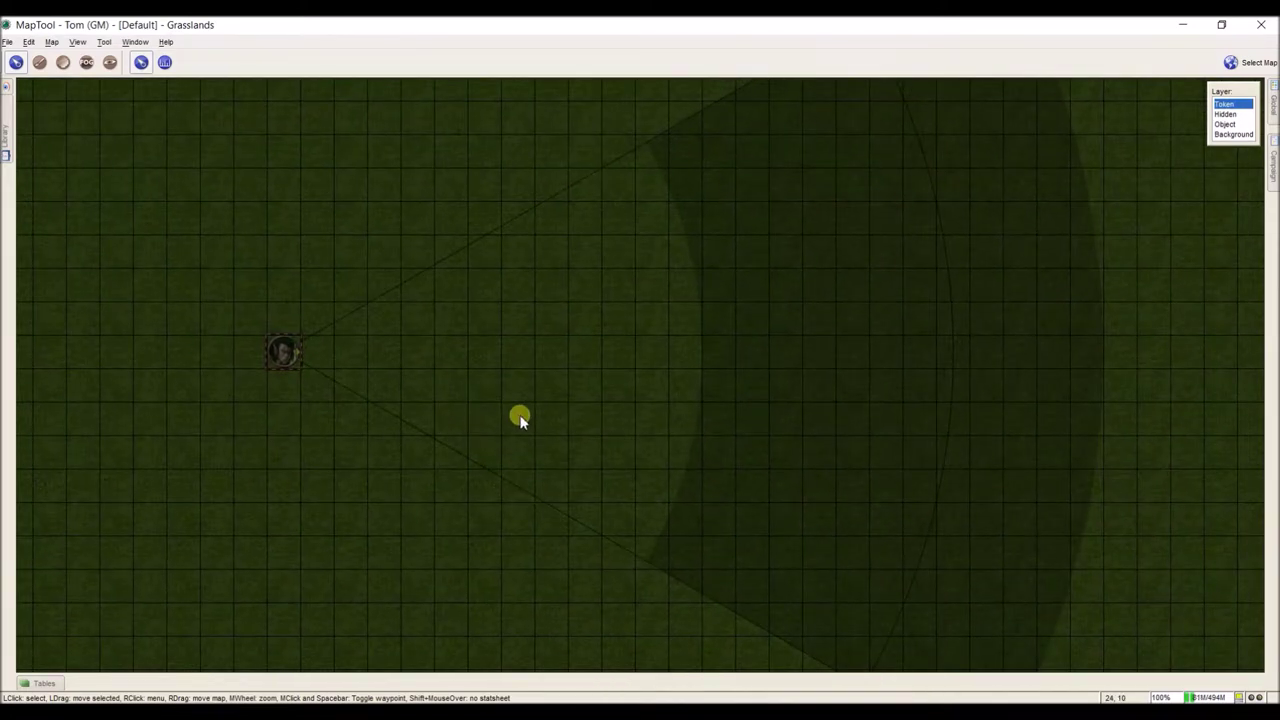
scroll(520, 417, "down", 1)
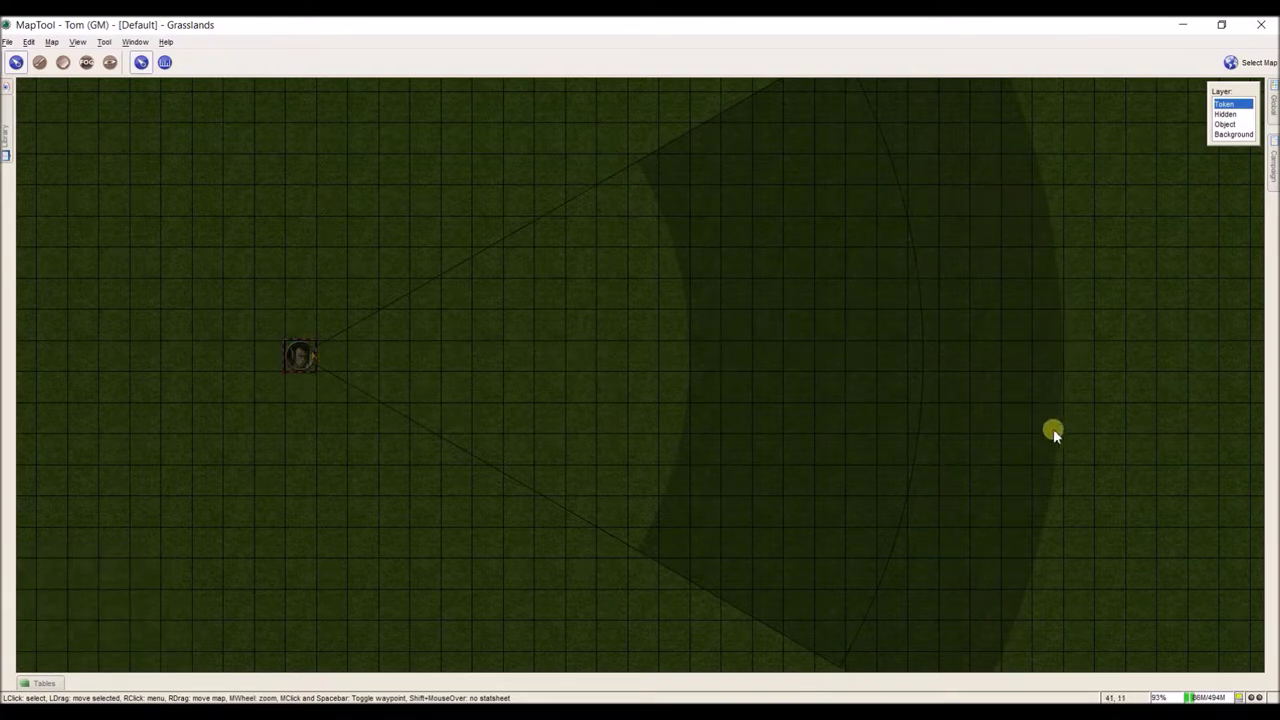
mouse_move(314, 370)
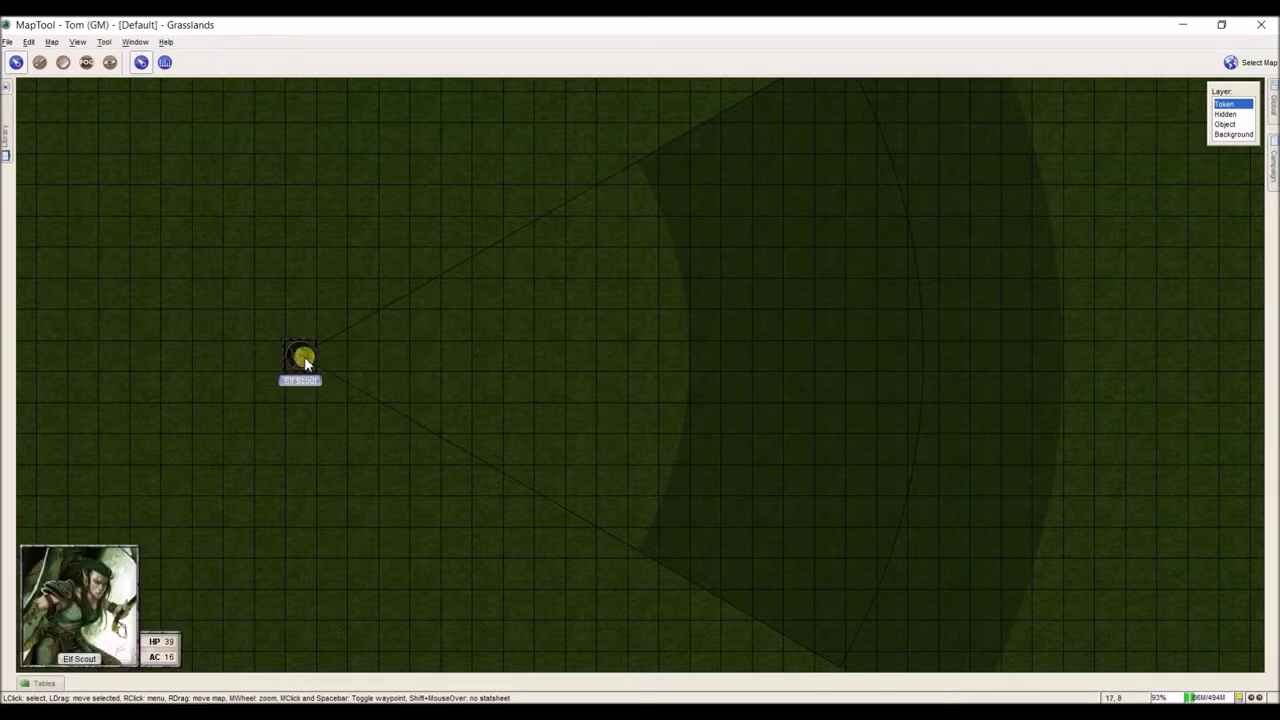
left_click(304, 356)
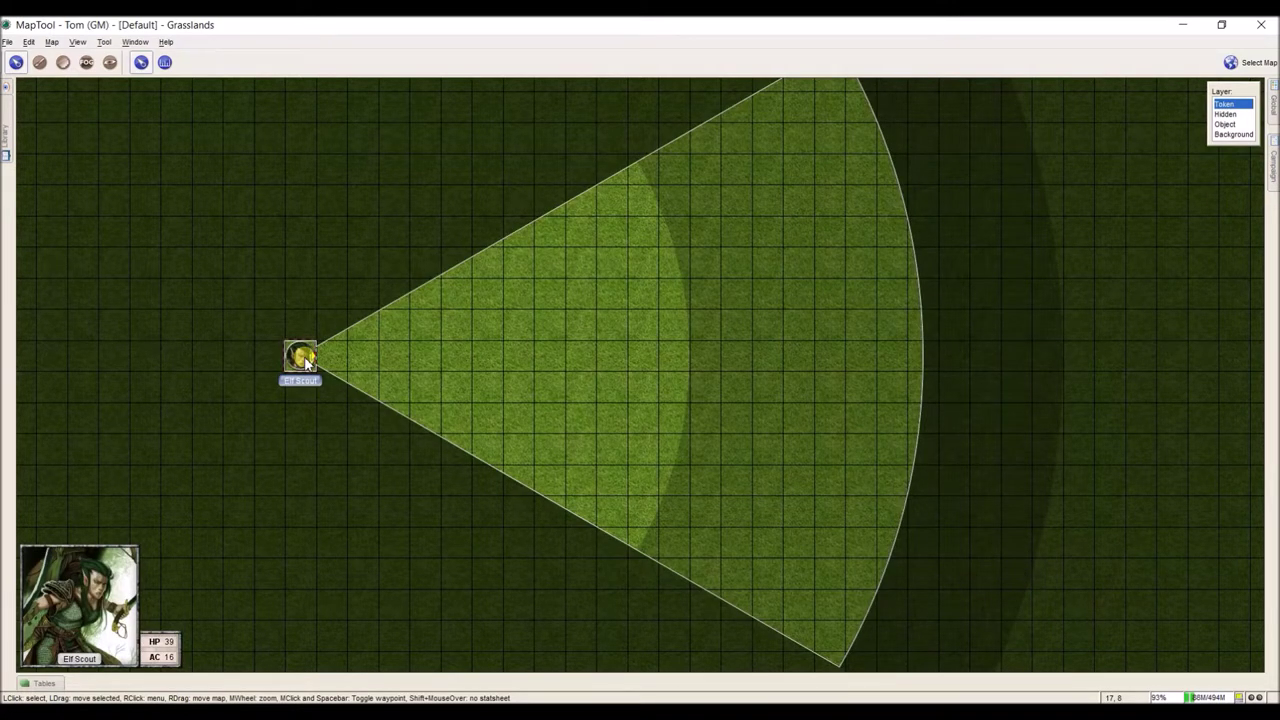
left_click(864, 351)
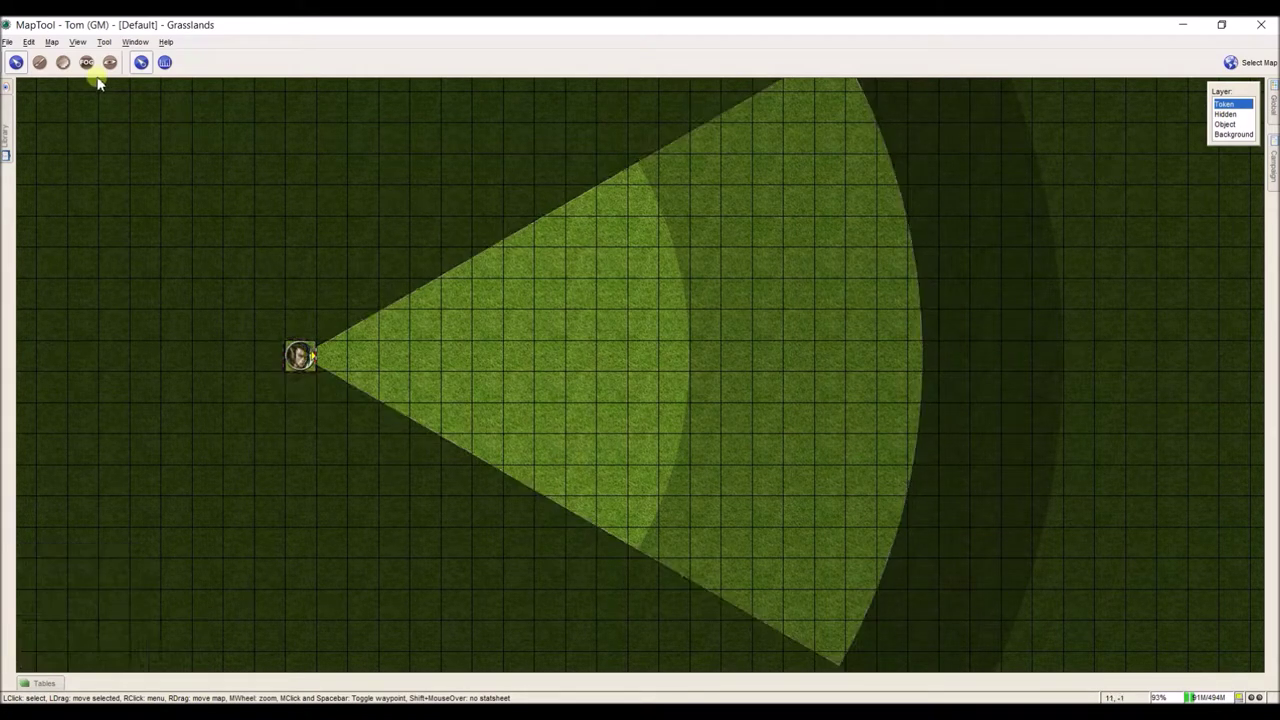
Step: Set the circle range in the "Lantern, bullseye (leaks light) - 60" definition to 10 and save the campaign properties
left_click(29, 42)
left_click(42, 137)
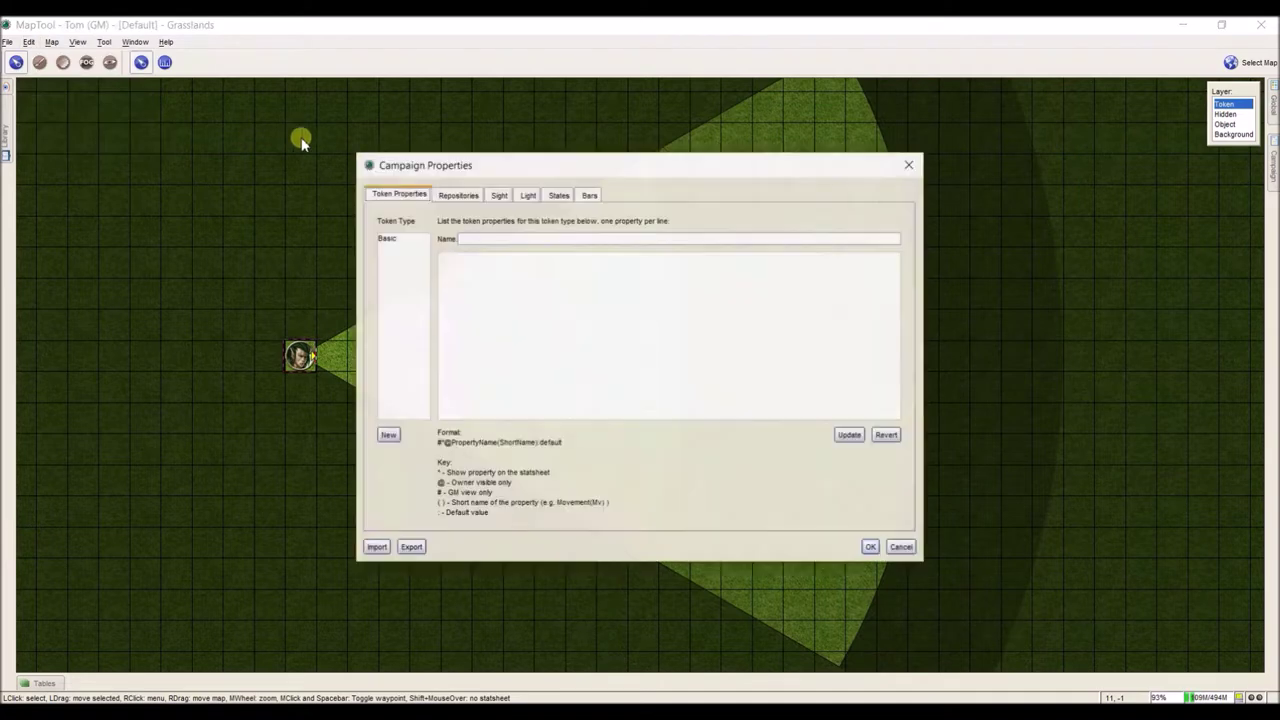
left_click(528, 195)
scroll(523, 312, "down", 4)
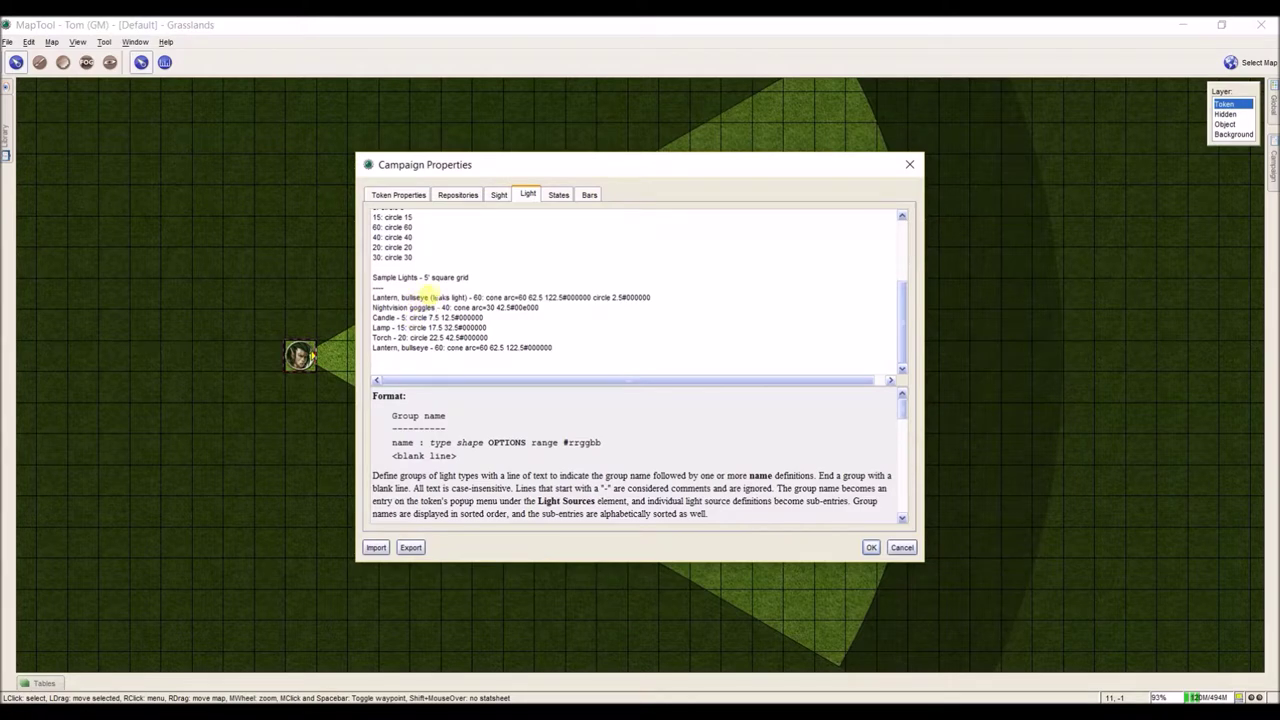
left_click_drag(433, 297, 464, 298)
left_click(451, 298)
left_click_drag(543, 297, 560, 297)
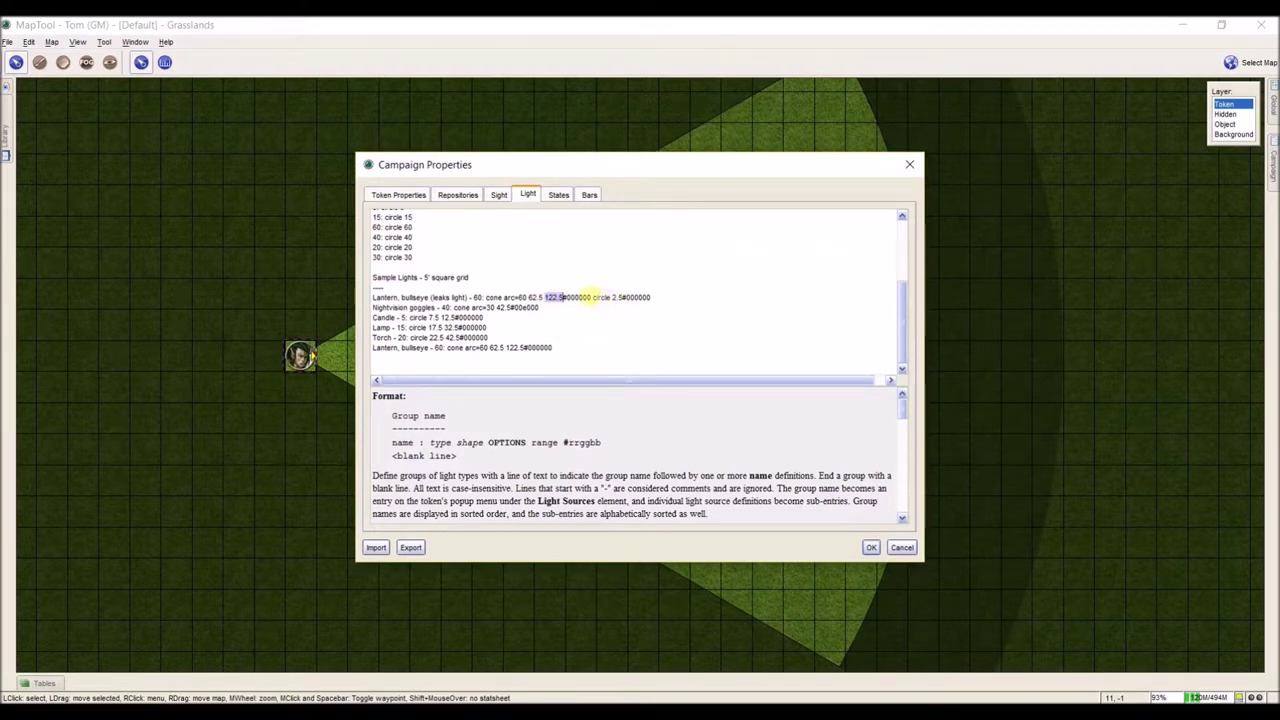
left_click_drag(591, 297, 652, 297)
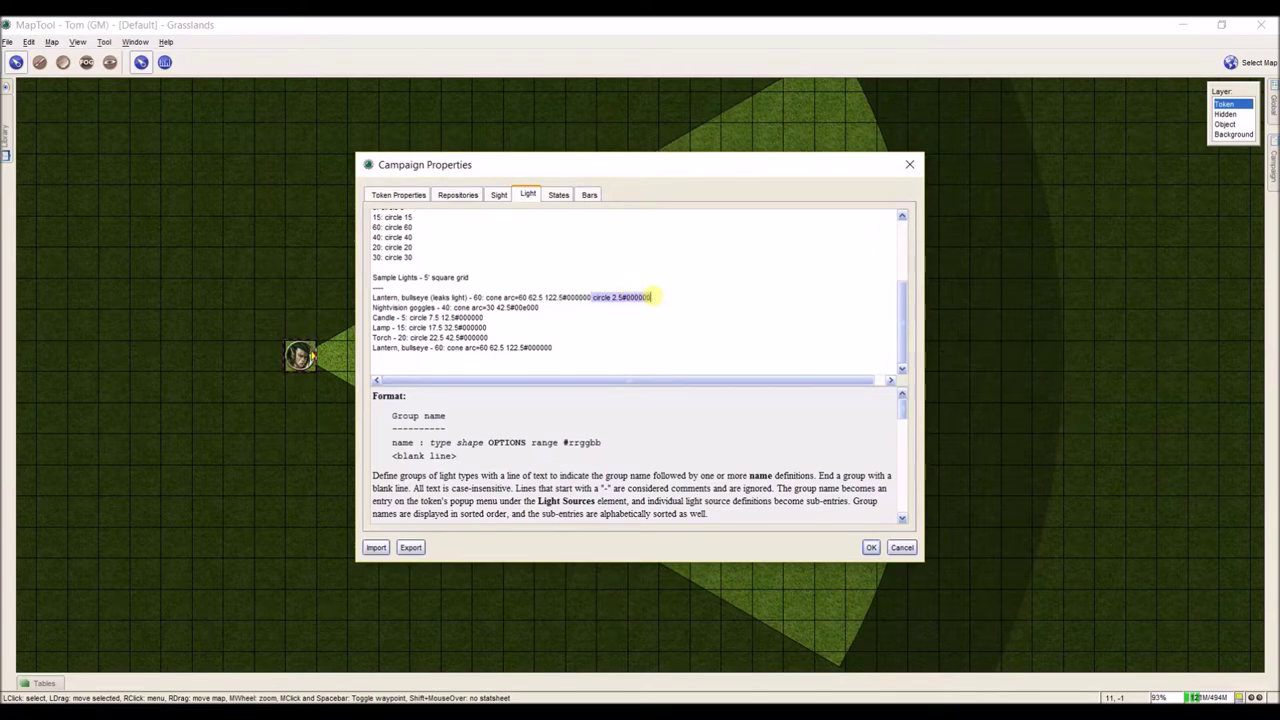
left_click(651, 297)
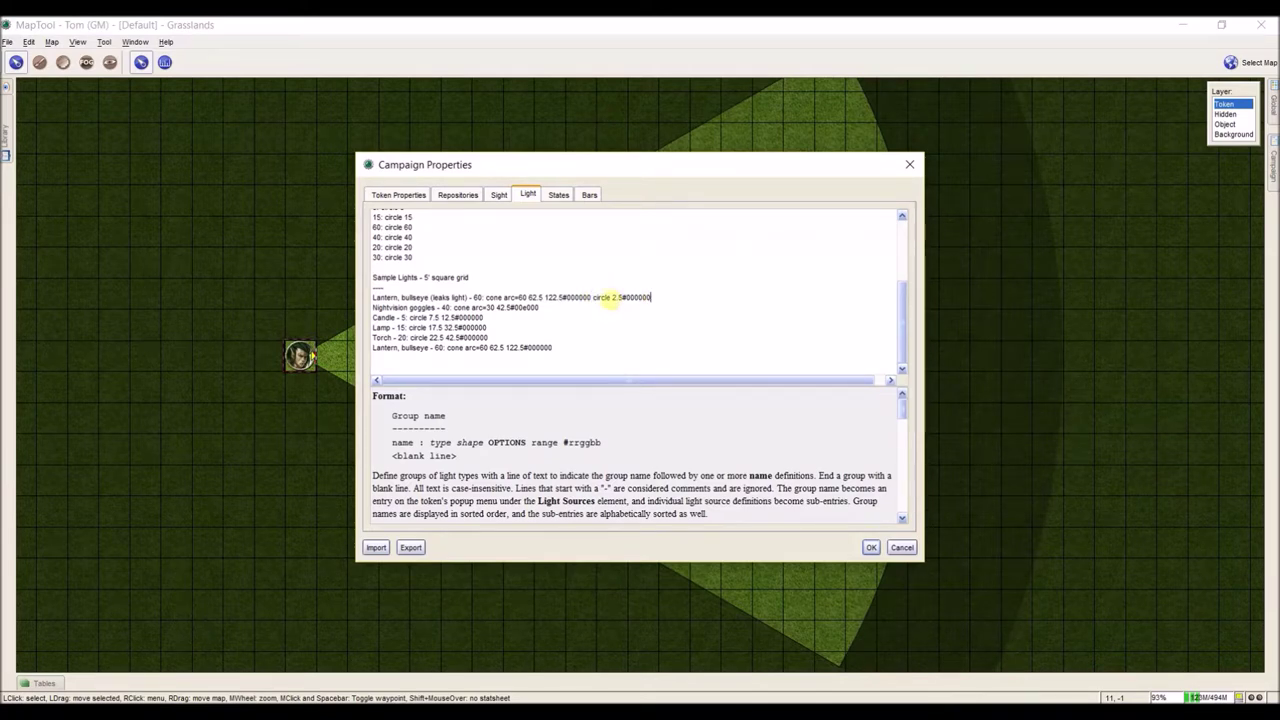
double_click(614, 297)
type("10")
left_click(871, 547)
Step: Clear only the lights from the Elf Scout token
left_click_drag(322, 388, 493, 413)
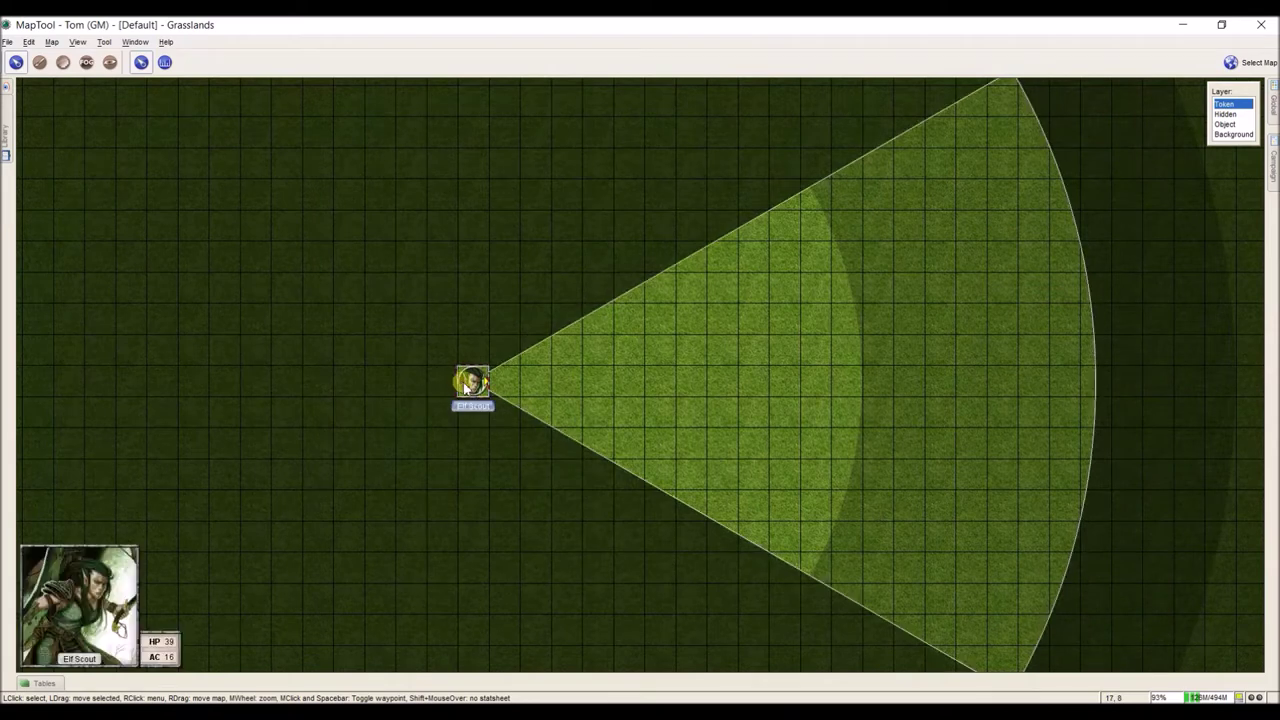
right_click(466, 380)
mouse_move(503, 608)
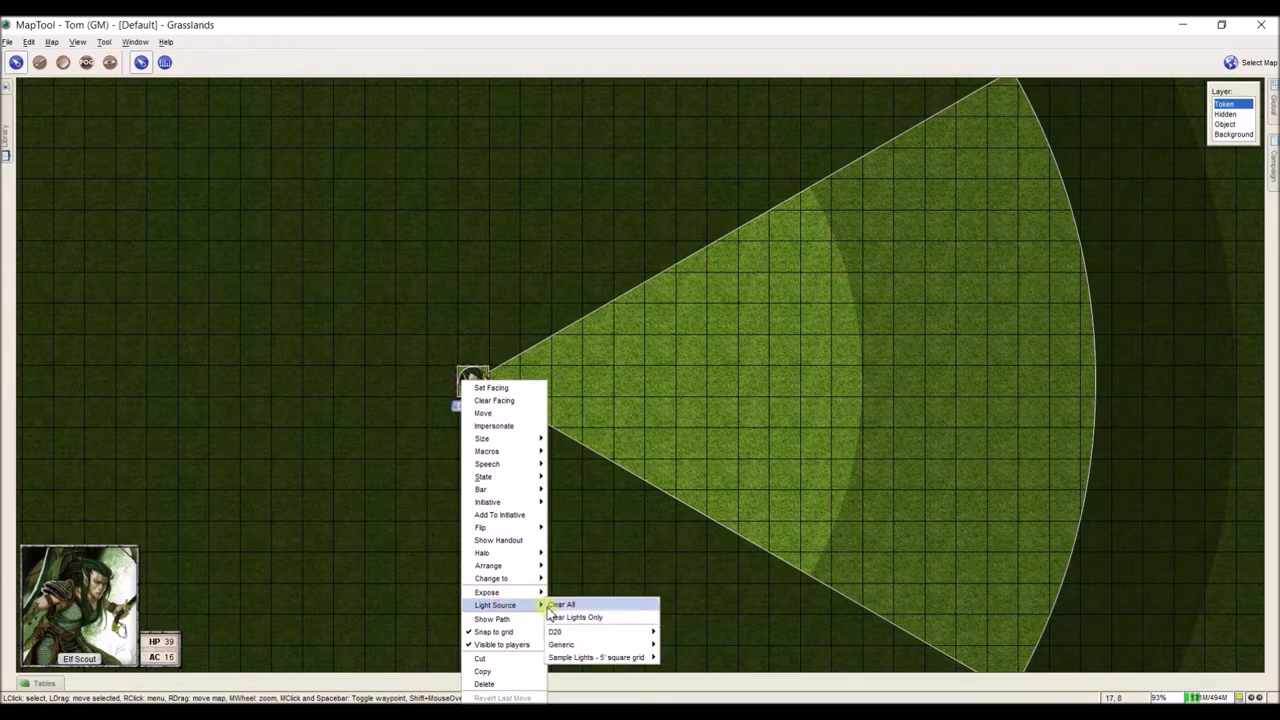
left_click(582, 618)
Step: Assign the light source "Lantern, bullseye (leaks light) - 60" from "Sample Lights - 5' square grid" to the Elf Scout token and select it
right_click(477, 382)
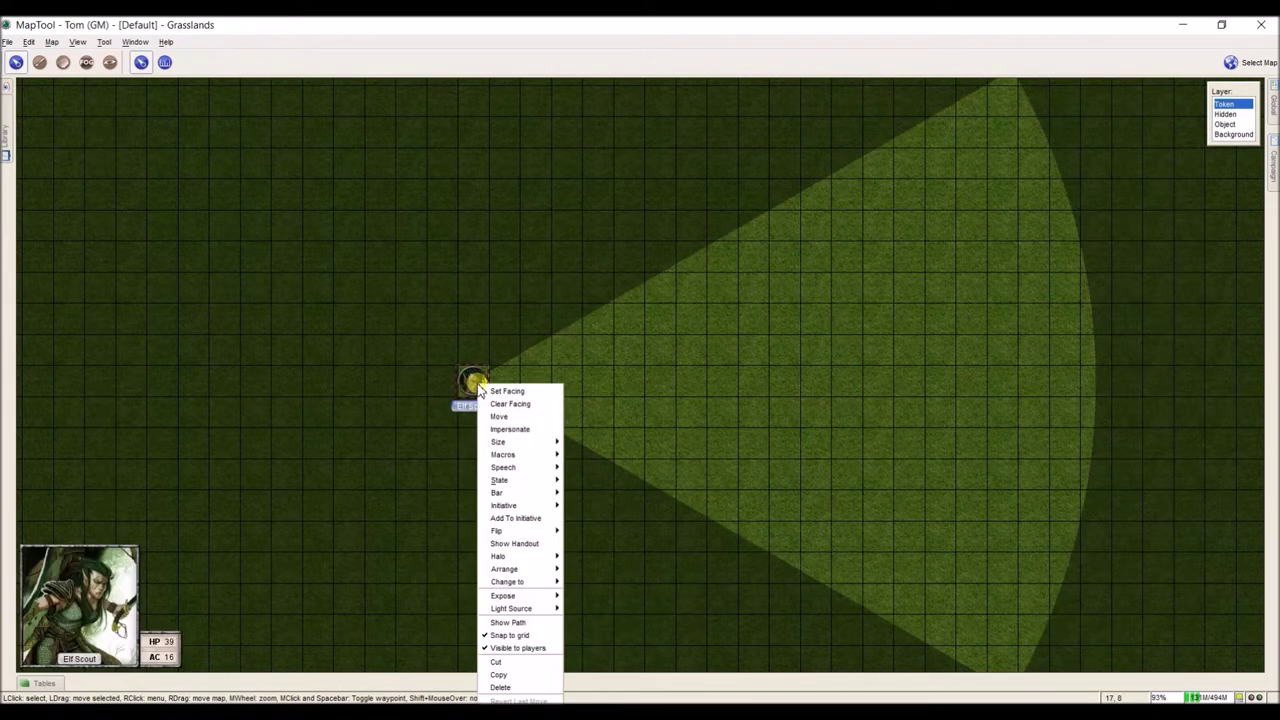
mouse_move(539, 607)
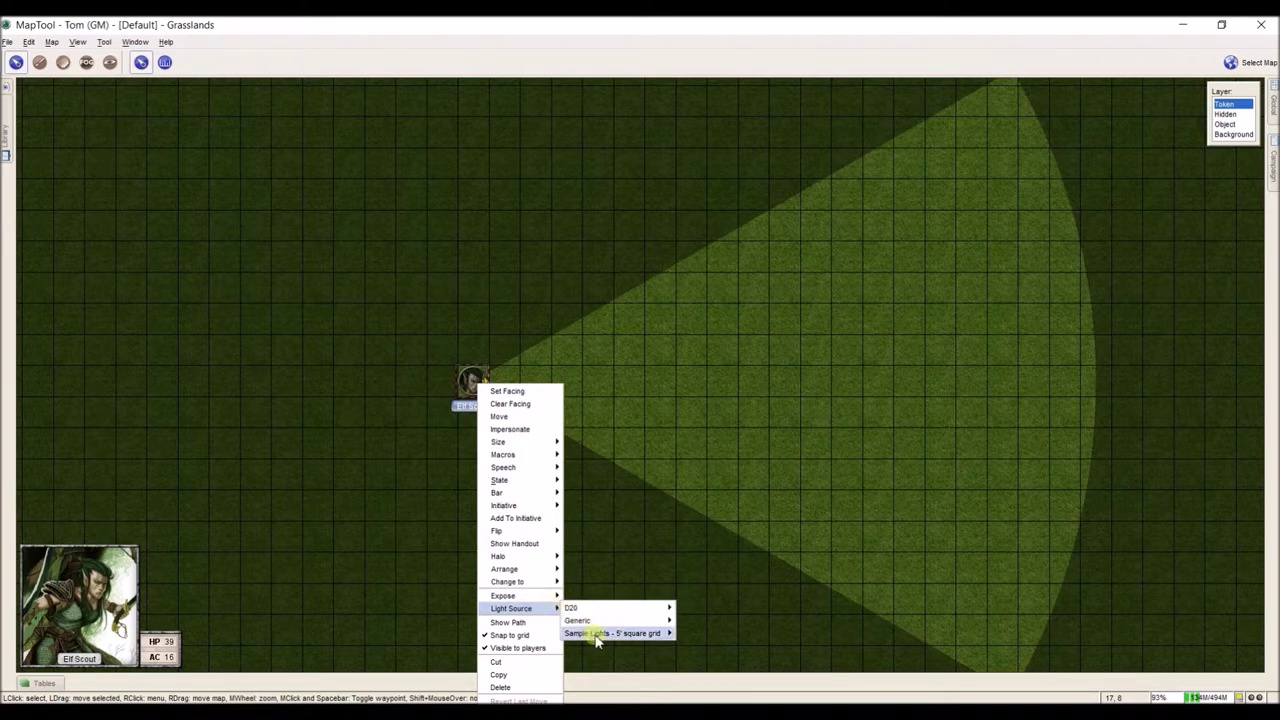
mouse_move(603, 634)
left_click(731, 658)
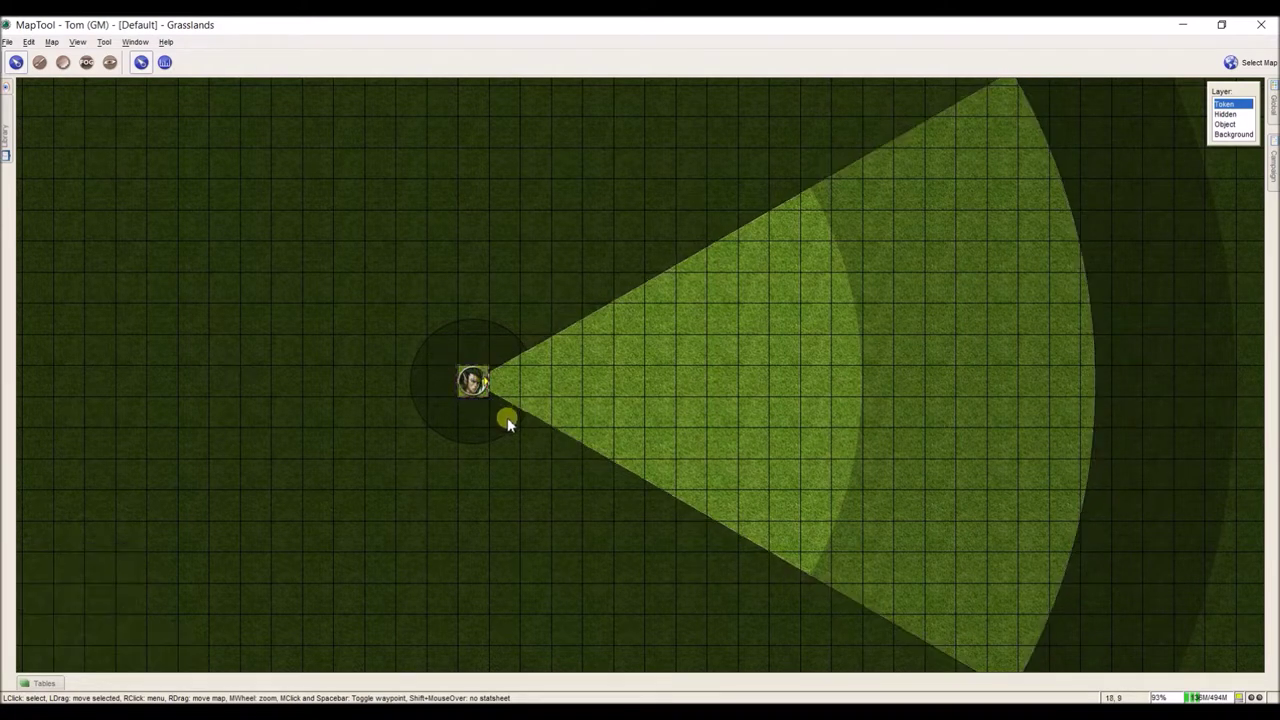
left_click(470, 390)
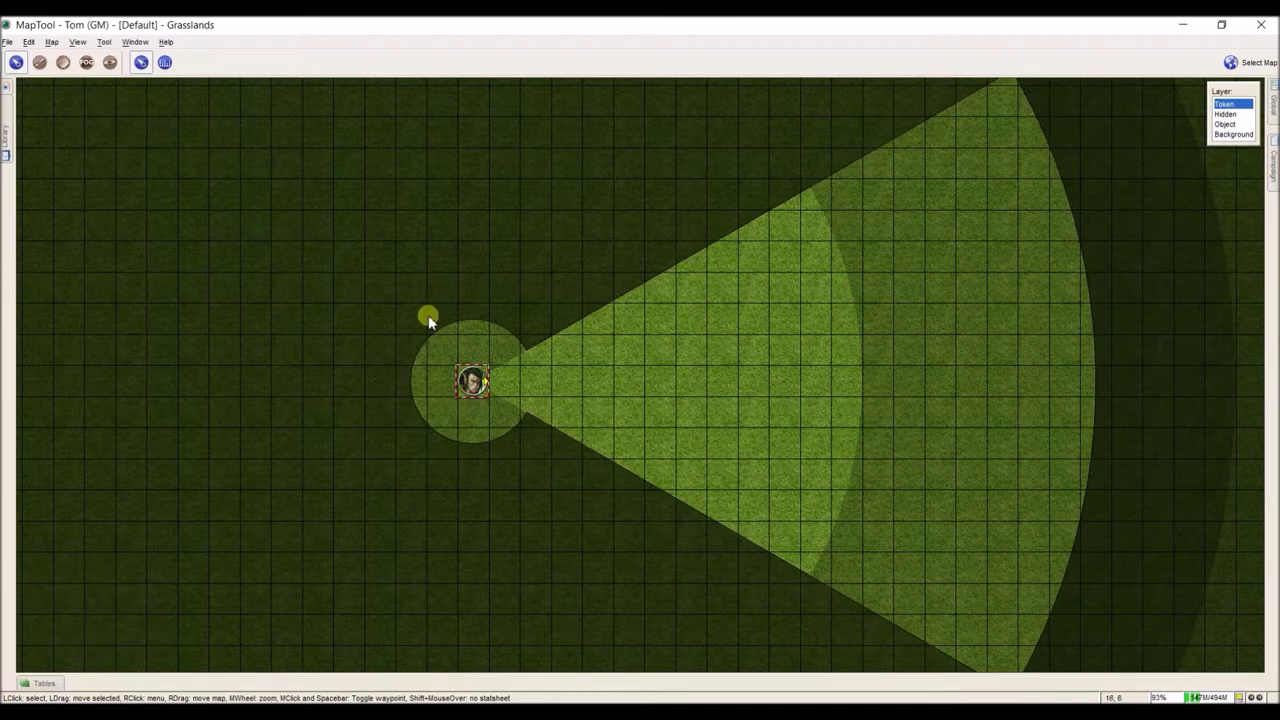
Step: Review the "Nightvision goggles - 40" definition in the campaign's light properties, focusing on its colour code
left_click(30, 44)
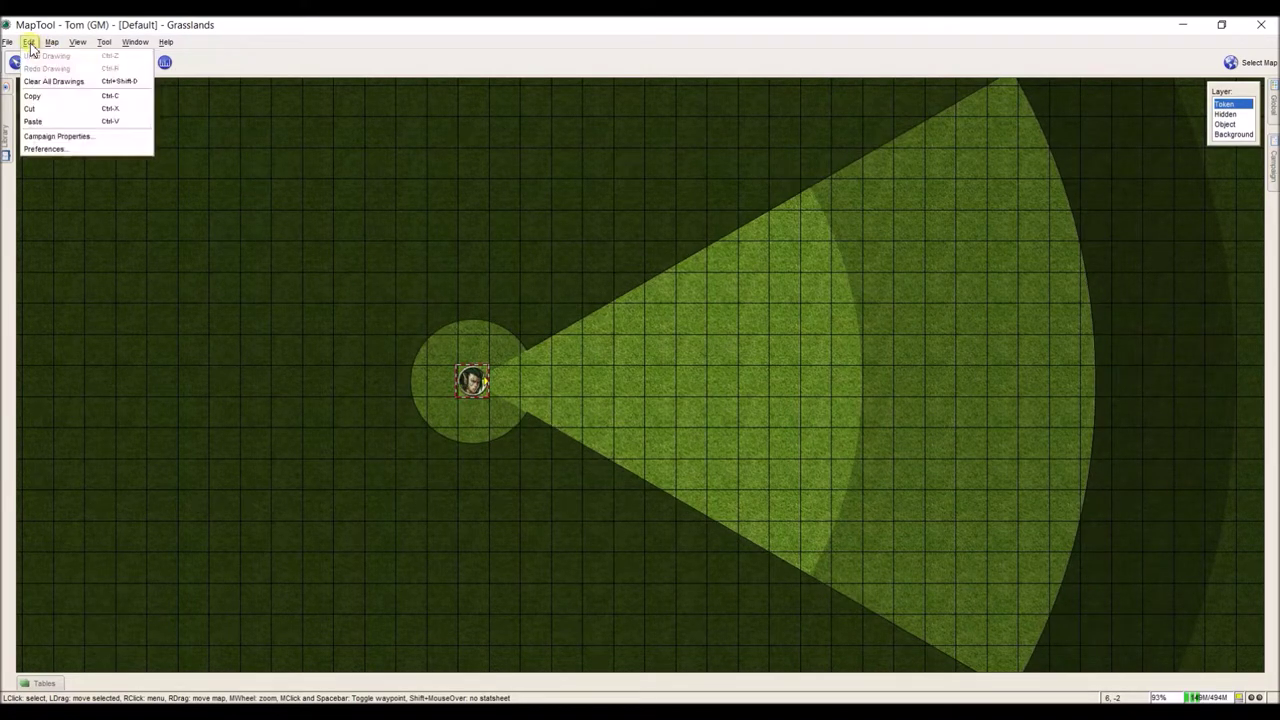
left_click(90, 137)
left_click(528, 196)
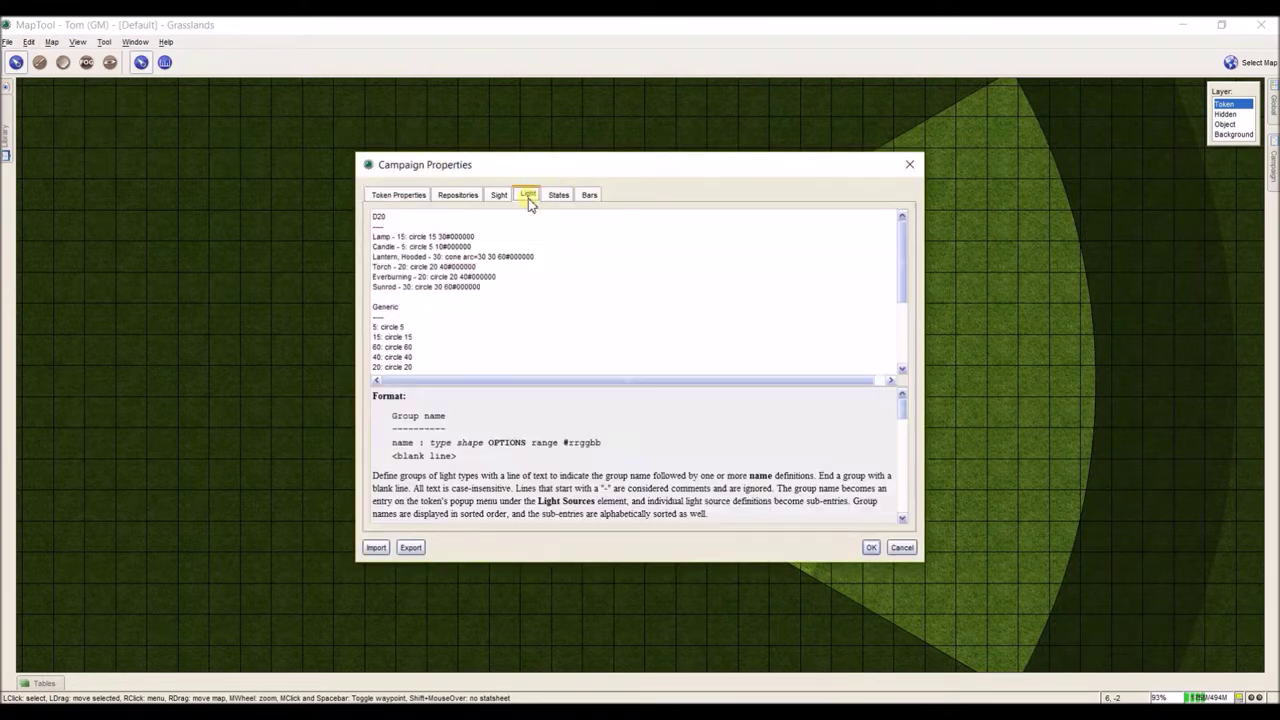
scroll(494, 350, "down", 4)
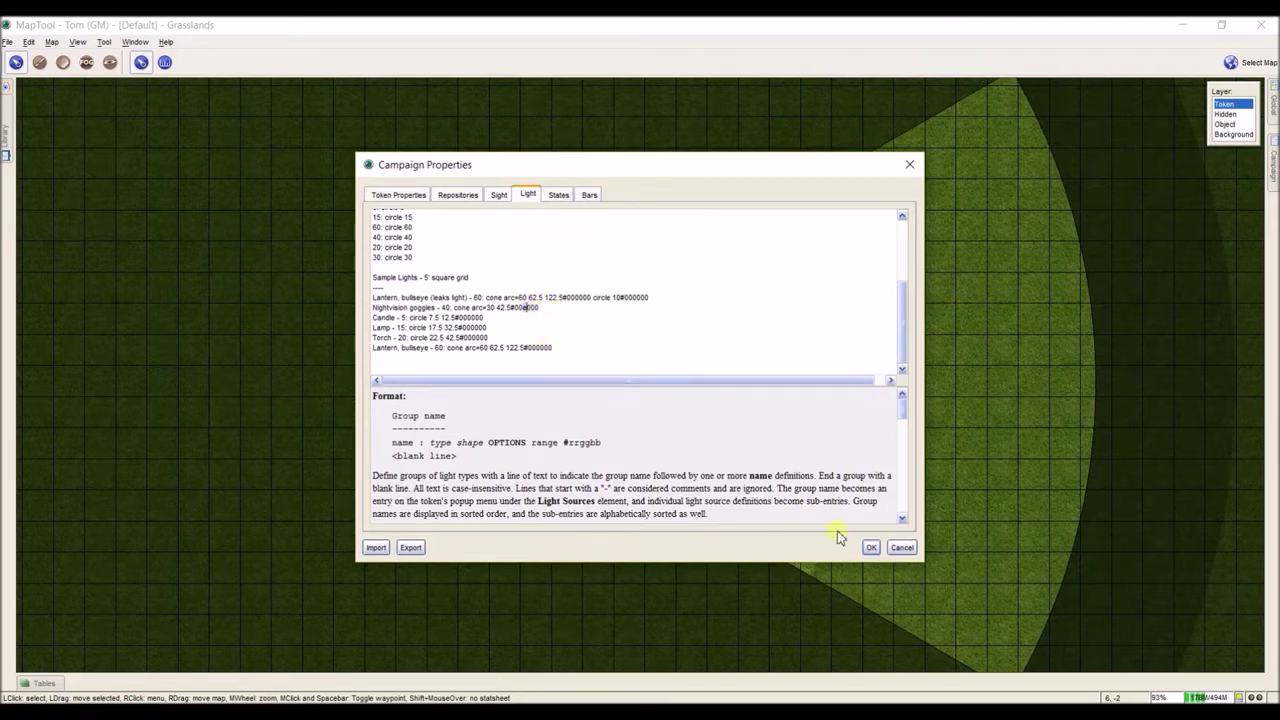
left_click(871, 547)
Step: Move the Elf Scout token to an unlit area away from the explored cone and clear only its lights
left_click_drag(526, 500, 509, 293)
right_click(509, 293)
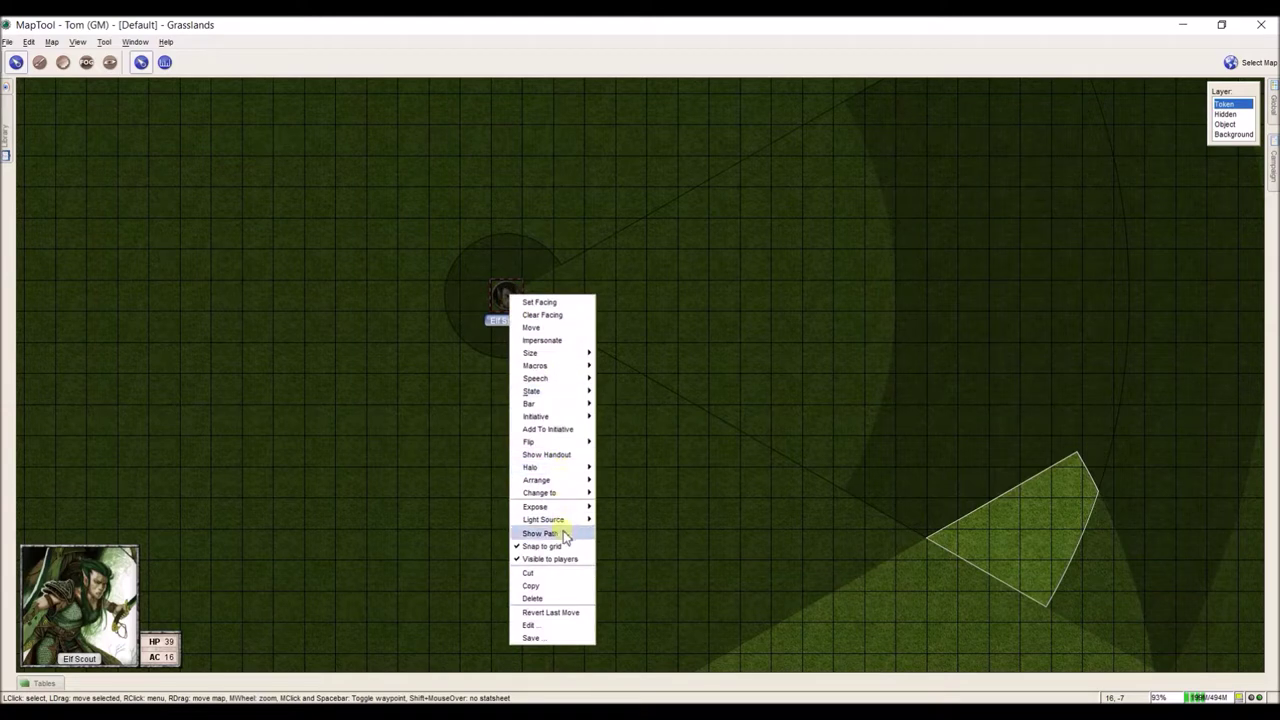
mouse_move(562, 519)
left_click(628, 532)
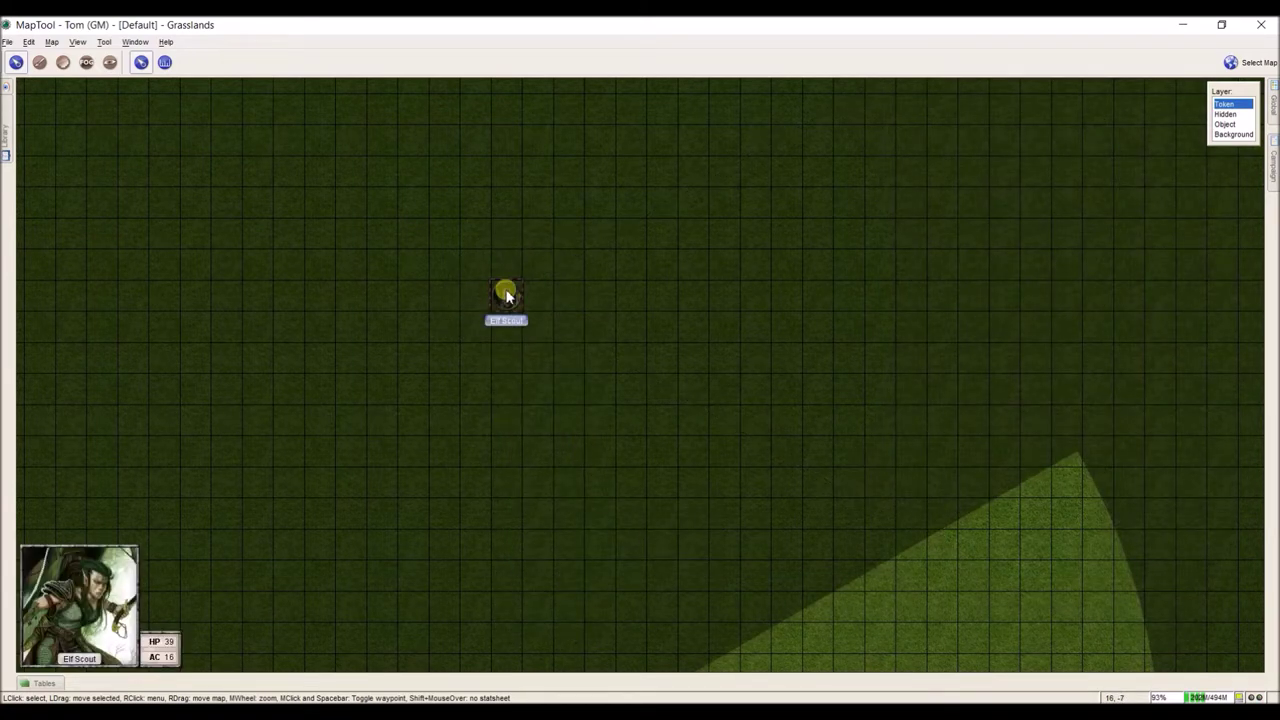
Step: Assign the light source "Nightvision goggles - 40" from "Sample Lights - 5' square grid" to the Elf Scout token and select it
right_click(507, 295)
mouse_move(562, 514)
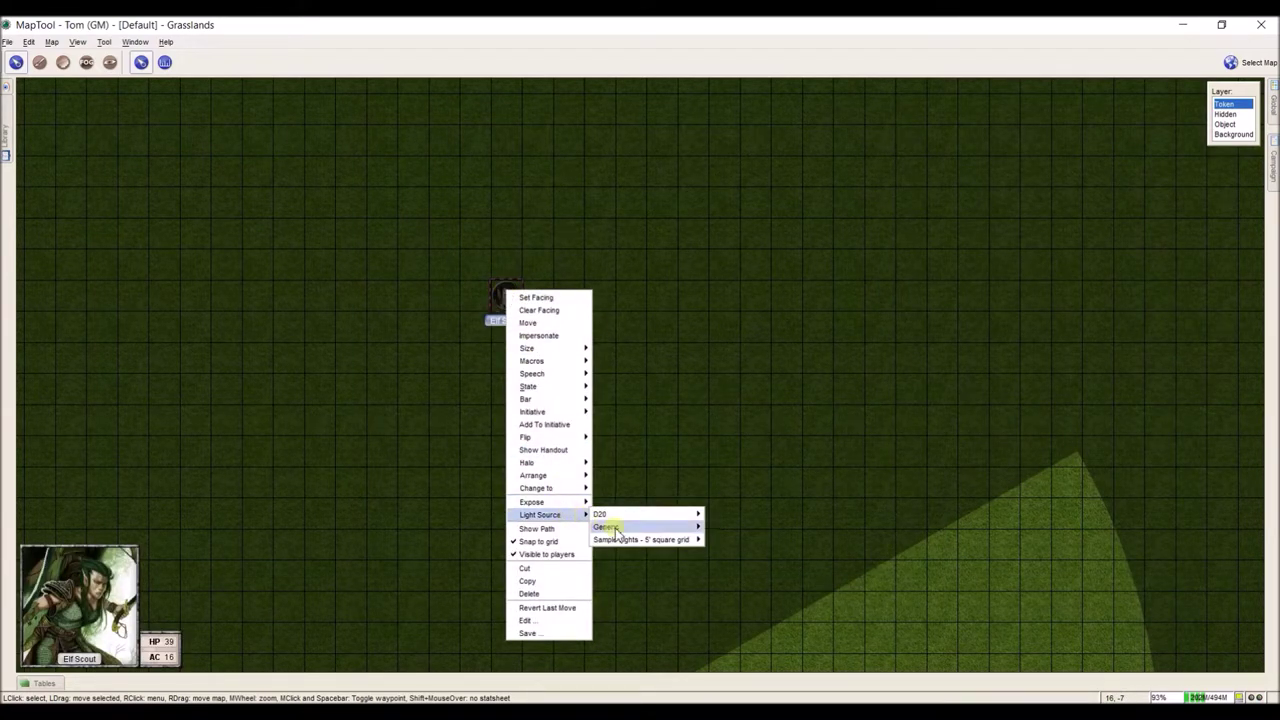
mouse_move(633, 541)
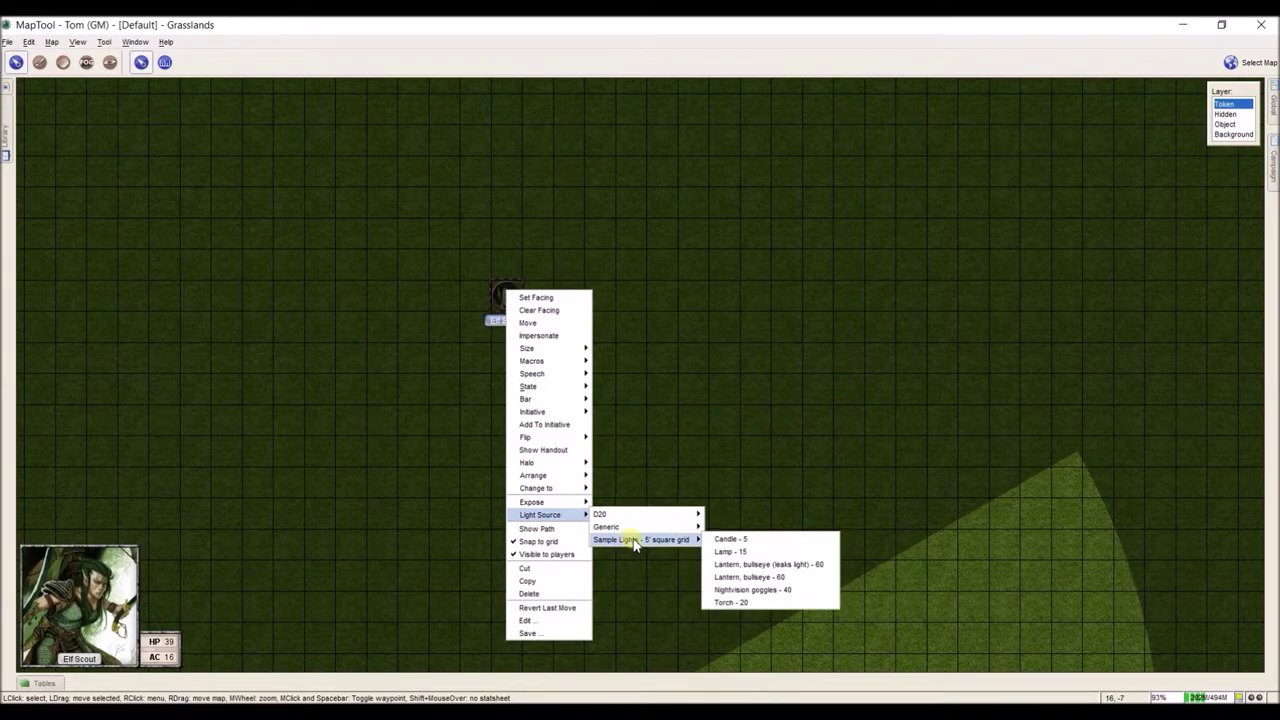
left_click(744, 591)
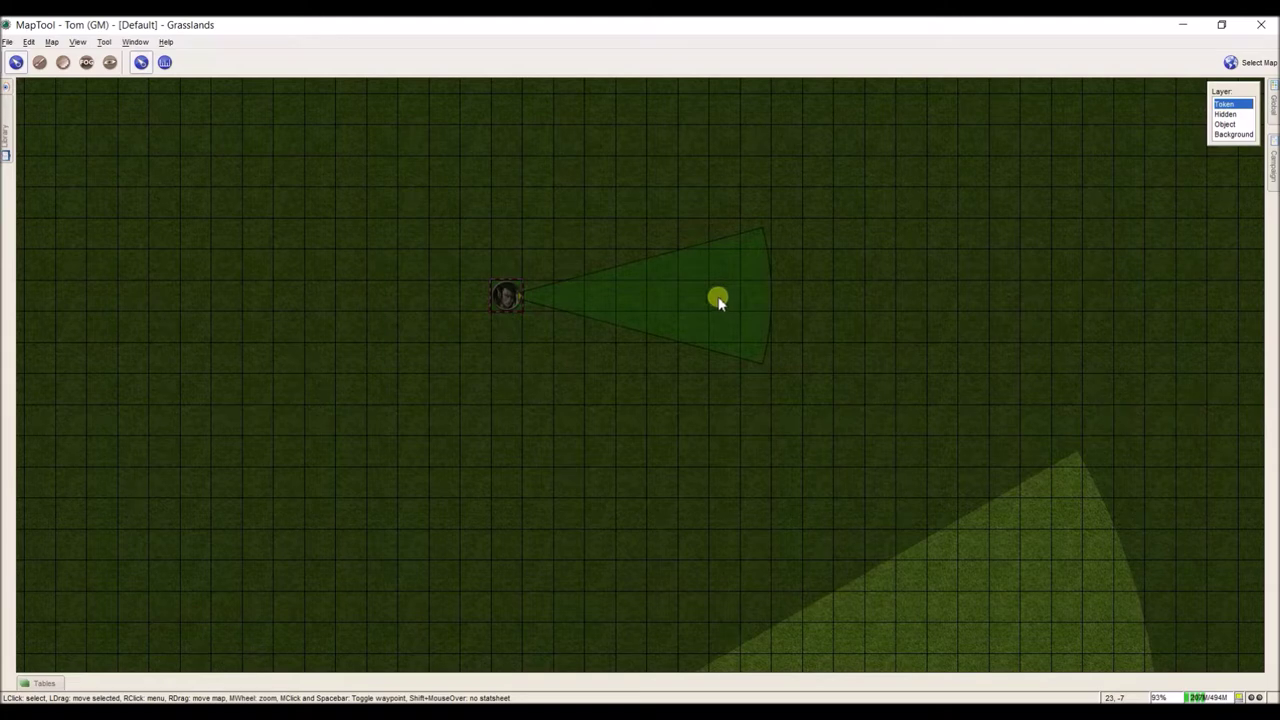
mouse_move(509, 300)
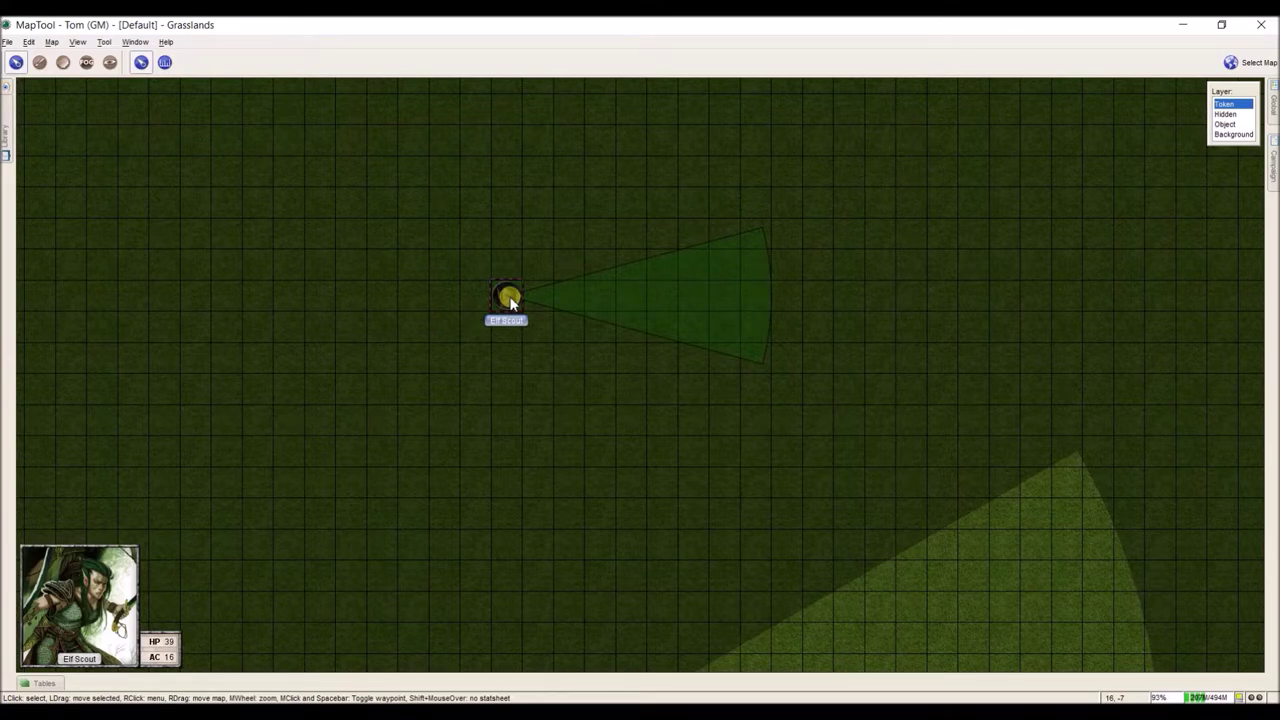
left_click(508, 298)
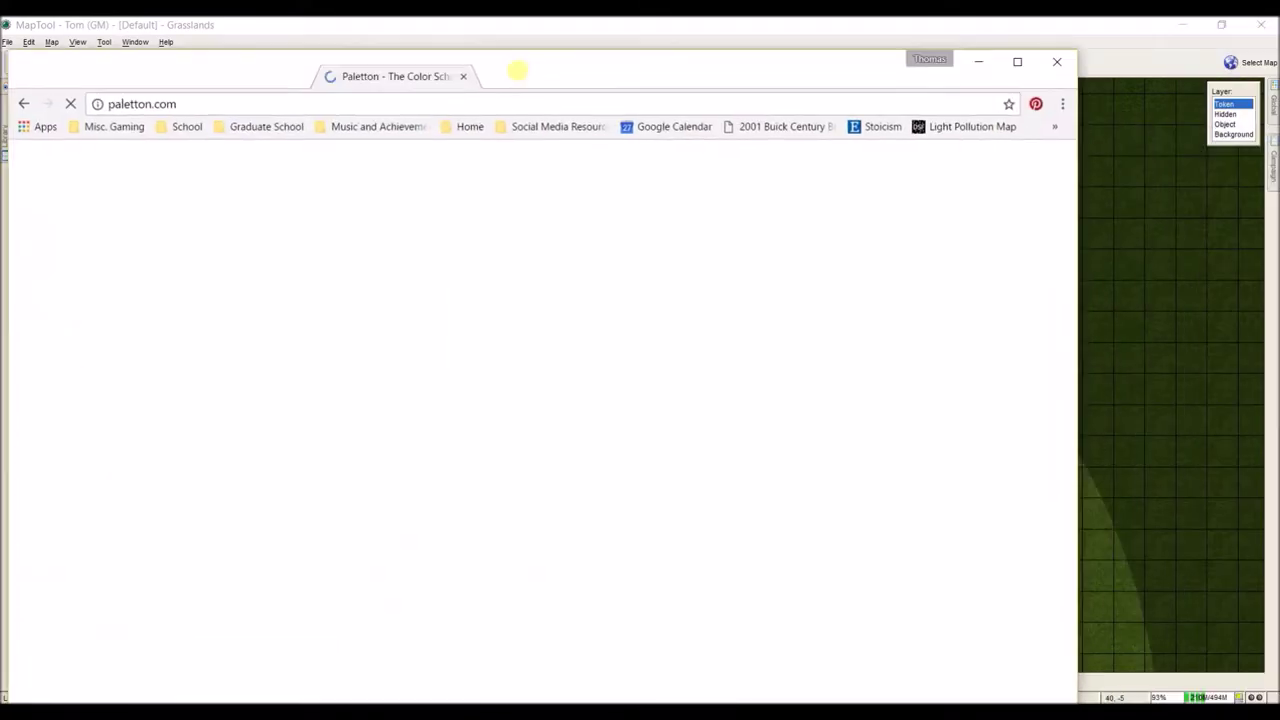
Step: Switch to paletton.com in the browser and pick a dark magenta at hue 328° with the base RGB code 41132F
double_click(517, 71)
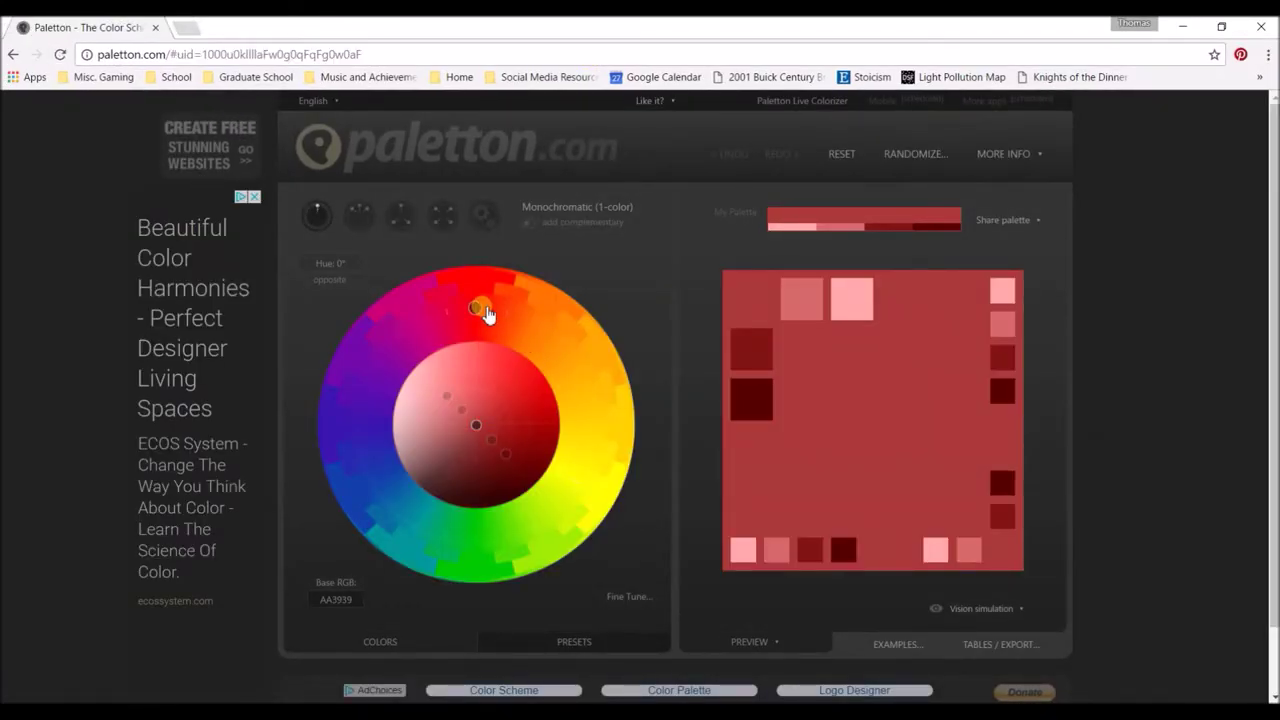
left_click_drag(475, 310, 420, 347)
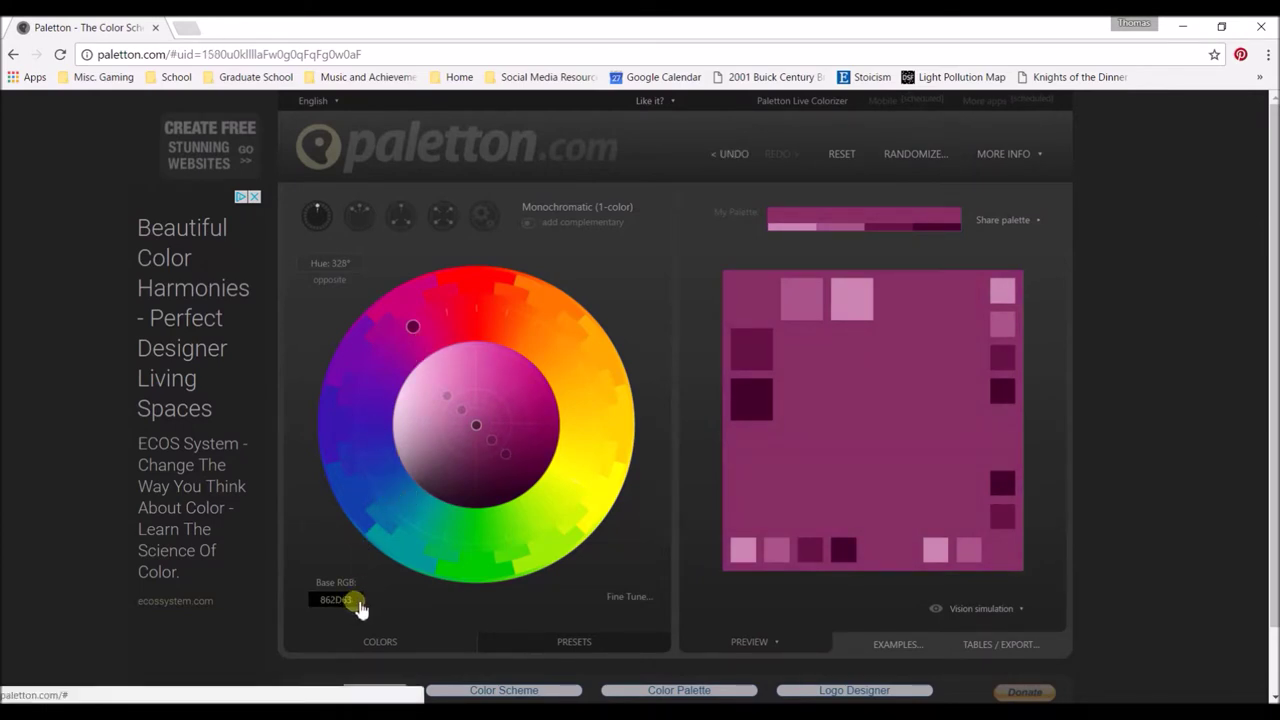
left_click_drag(480, 432, 479, 467)
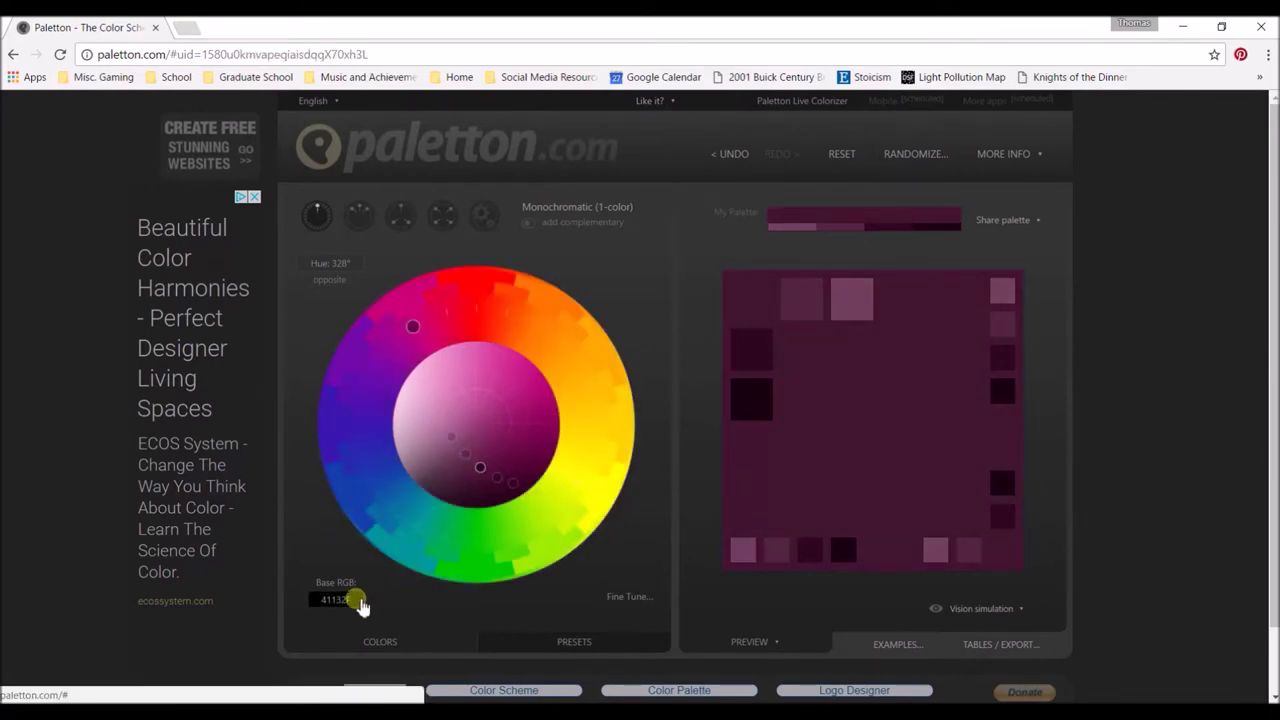
left_click(360, 601)
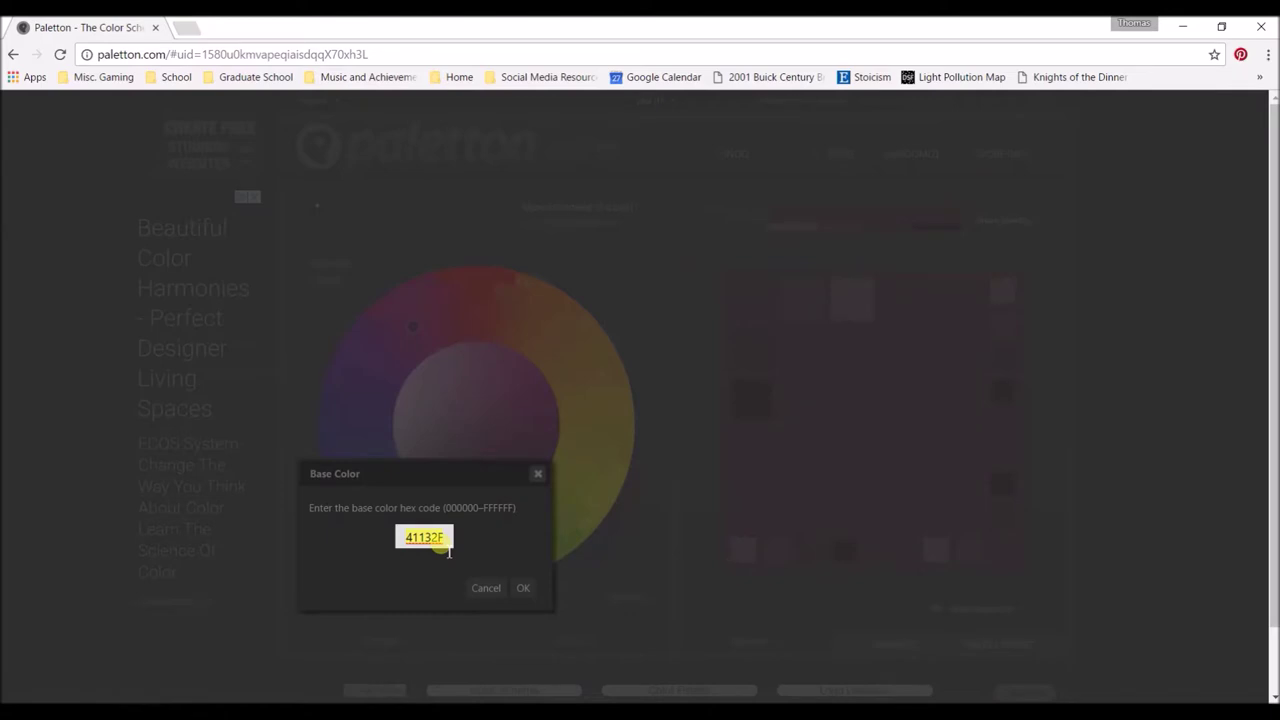
left_click(523, 588)
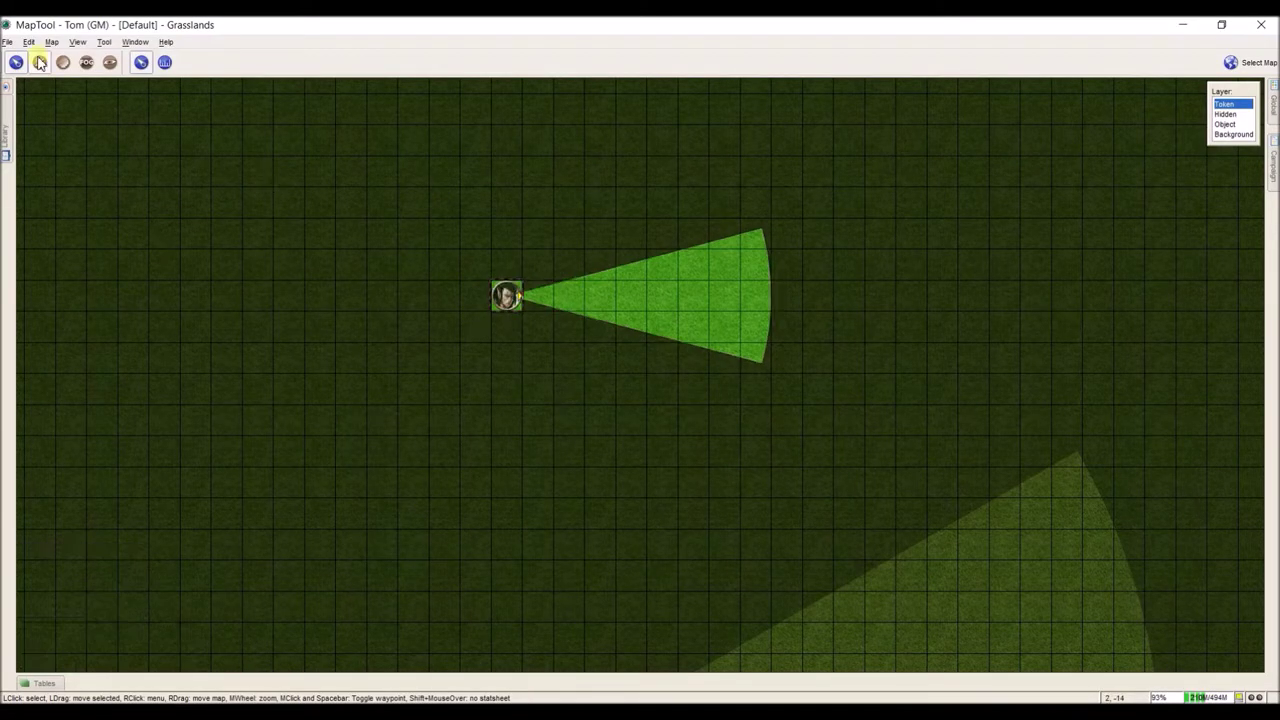
Step: Return to MapTool, set the "Nightvision goggles - 40" light colour to #41132f and save the campaign properties
left_click(30, 42)
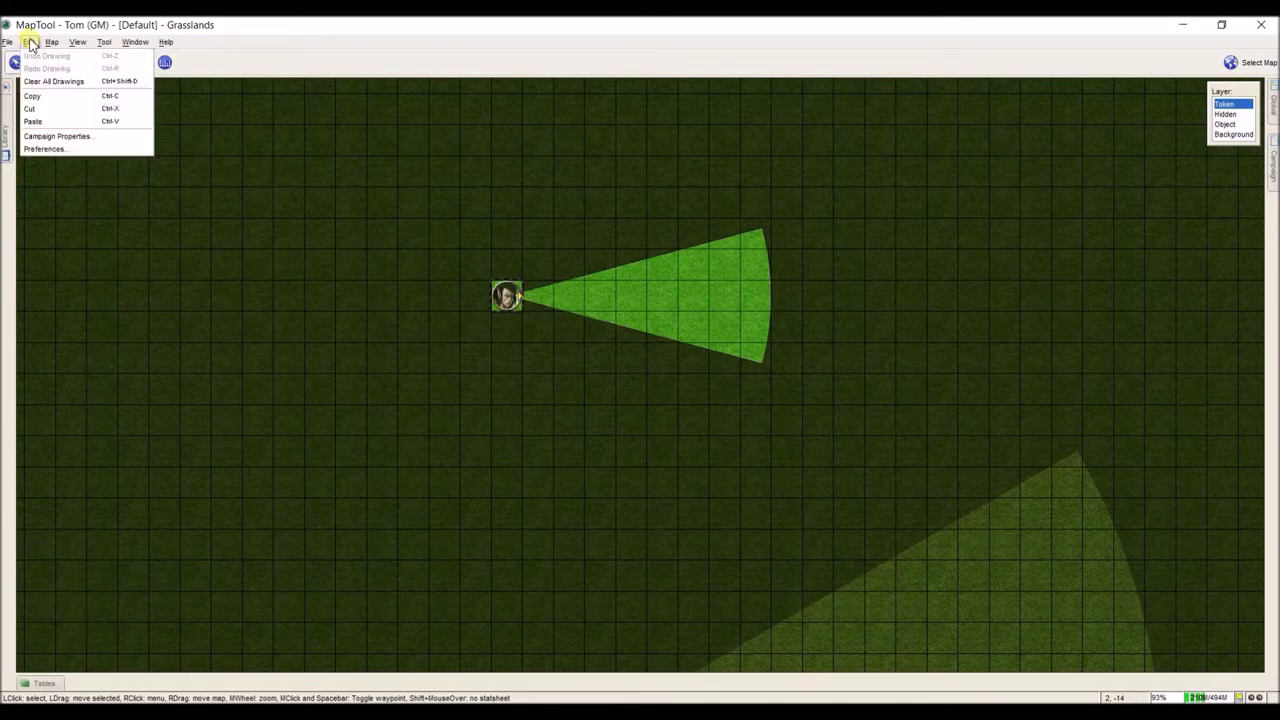
left_click(57, 136)
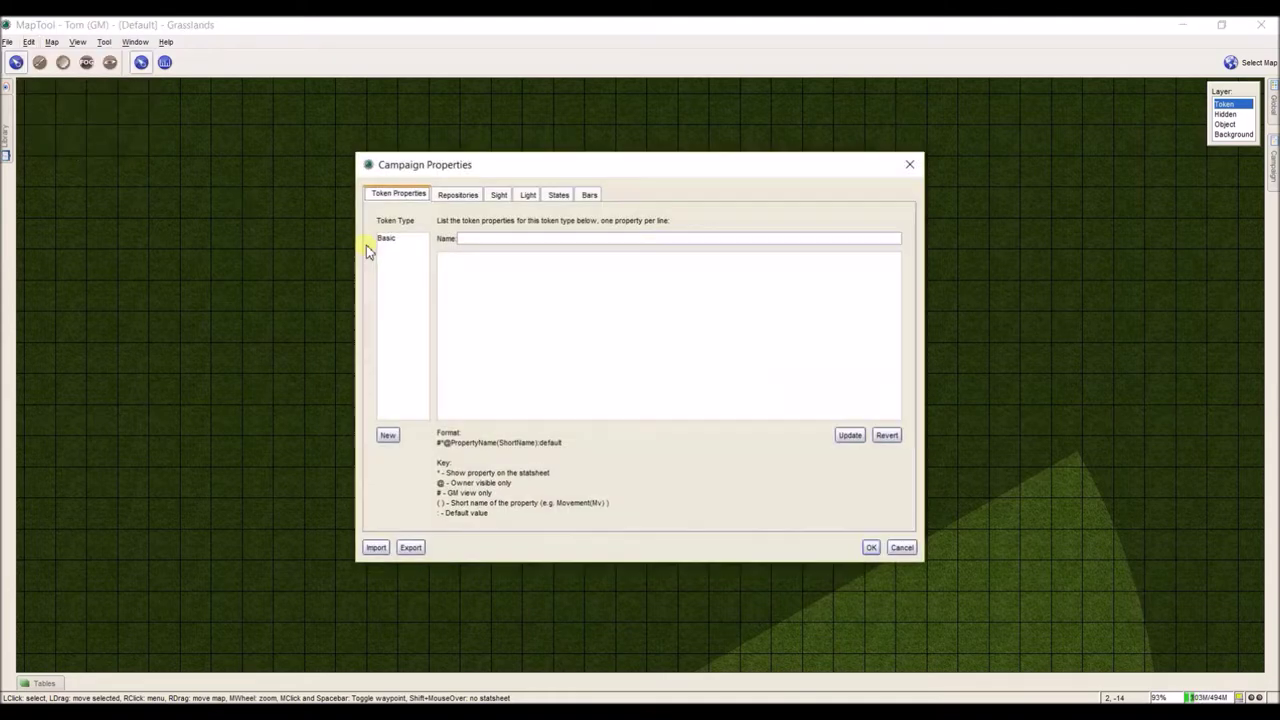
left_click(527, 198)
scroll(514, 329, "down", 5)
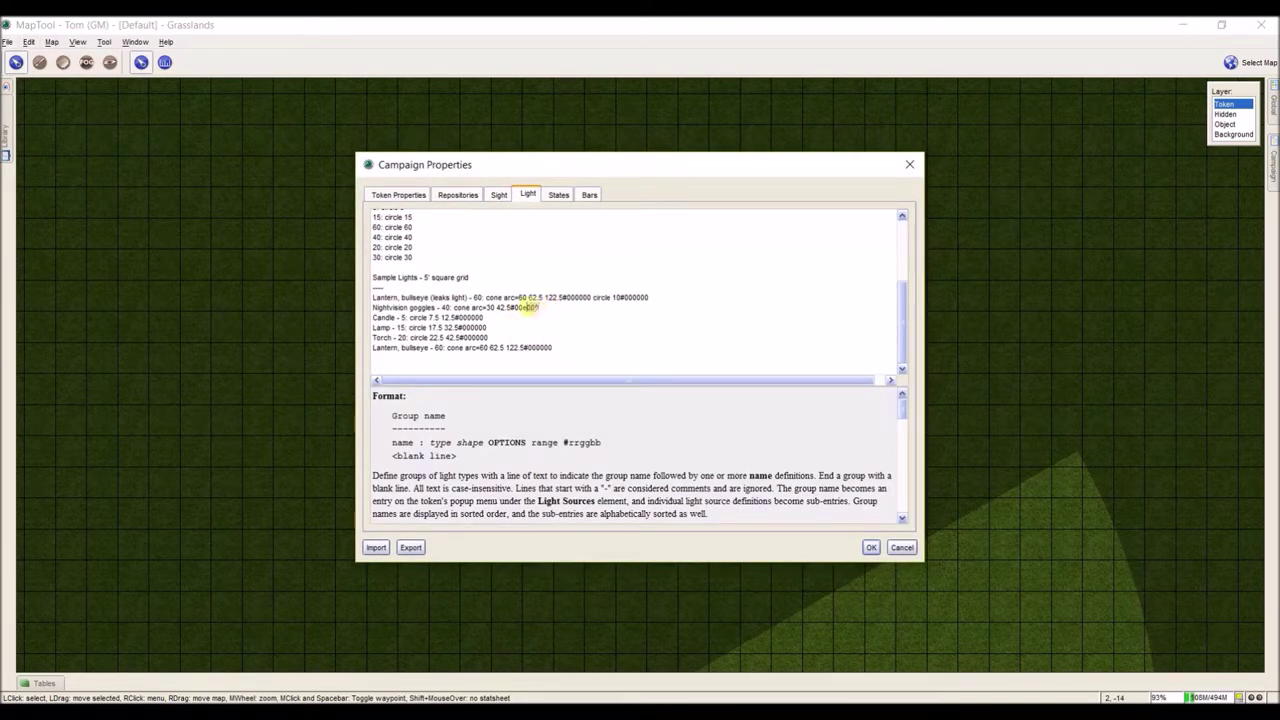
left_click(522, 307)
double_click(522, 307)
left_click(871, 547)
Step: Move the Elf Scout token several squares down and to the west to test the recoloured nightvision cone
left_click_drag(506, 296, 316, 452)
mouse_move(288, 458)
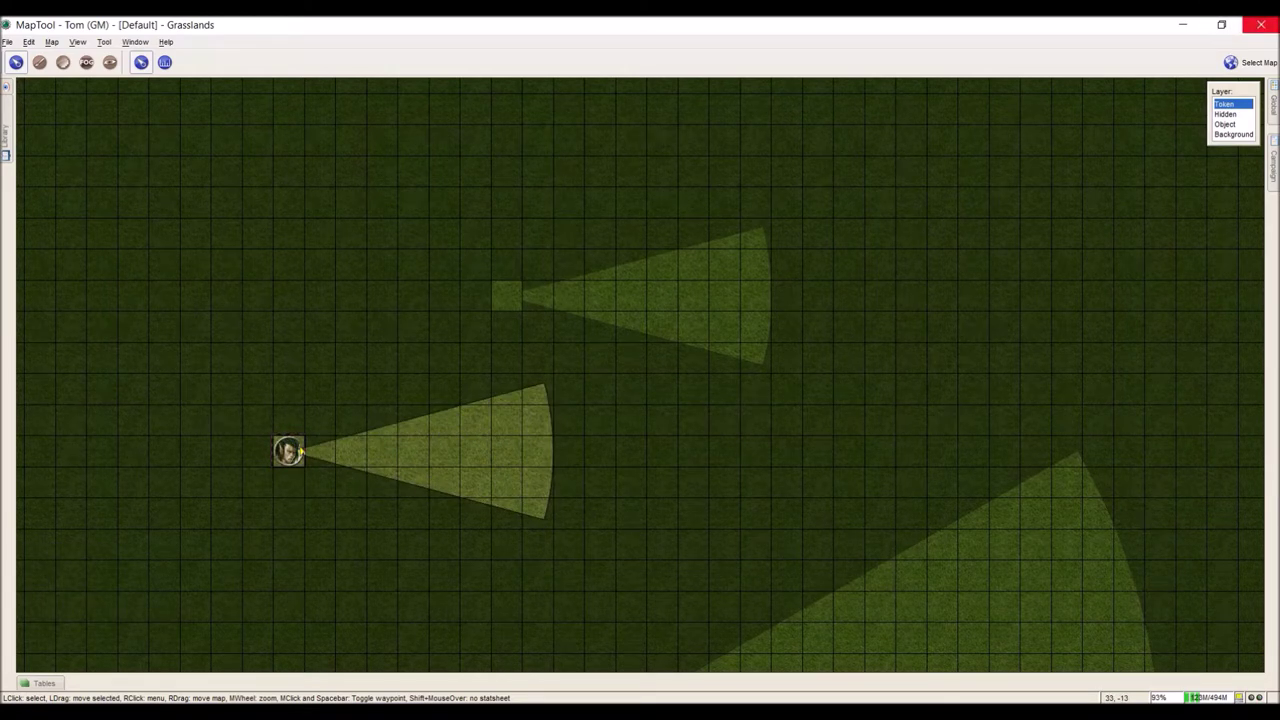
left_click(1261, 24)
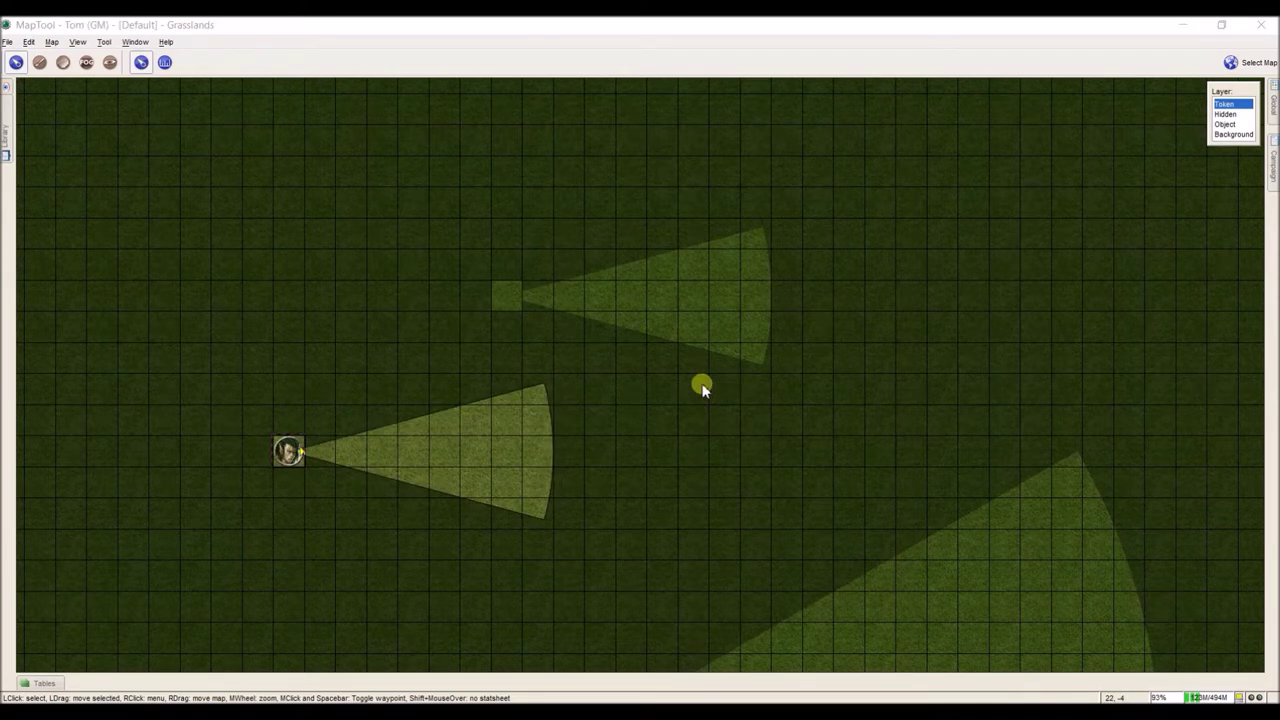
Step: Copy the whole "Sample Auras - 5' square grid" example group from the format help of the campaign's light properties
left_click(30, 43)
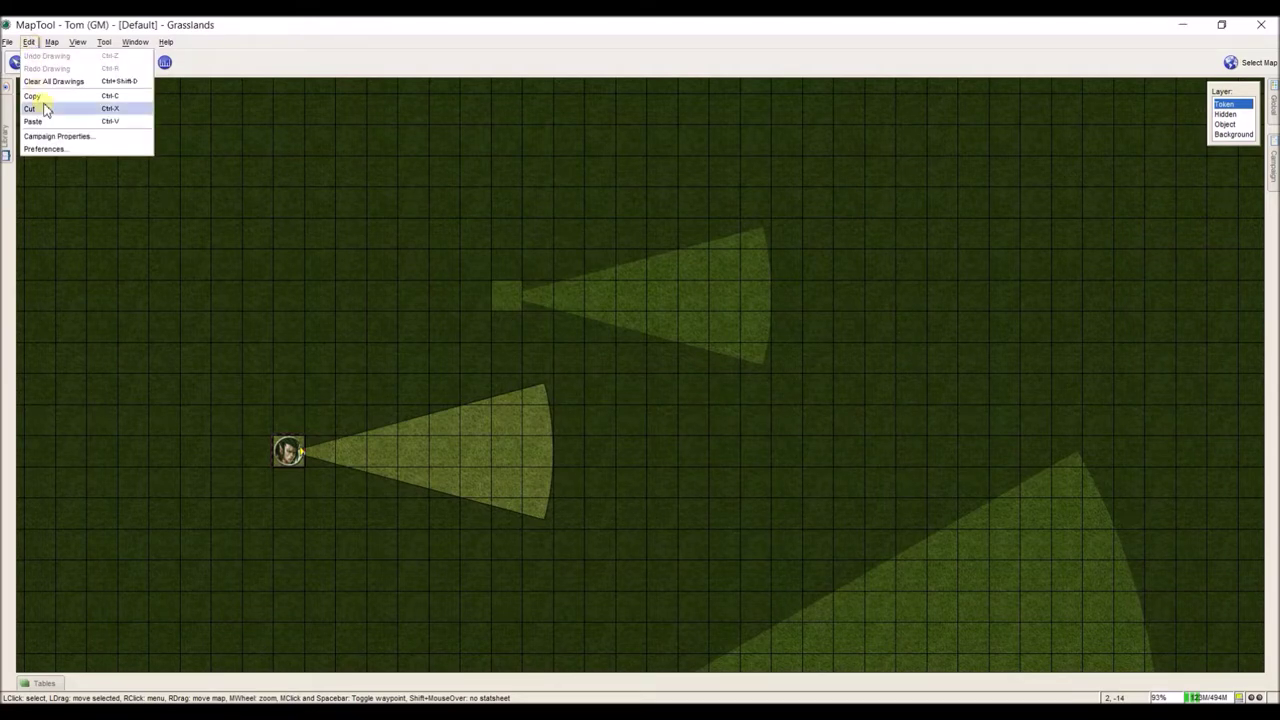
left_click(60, 137)
left_click(527, 195)
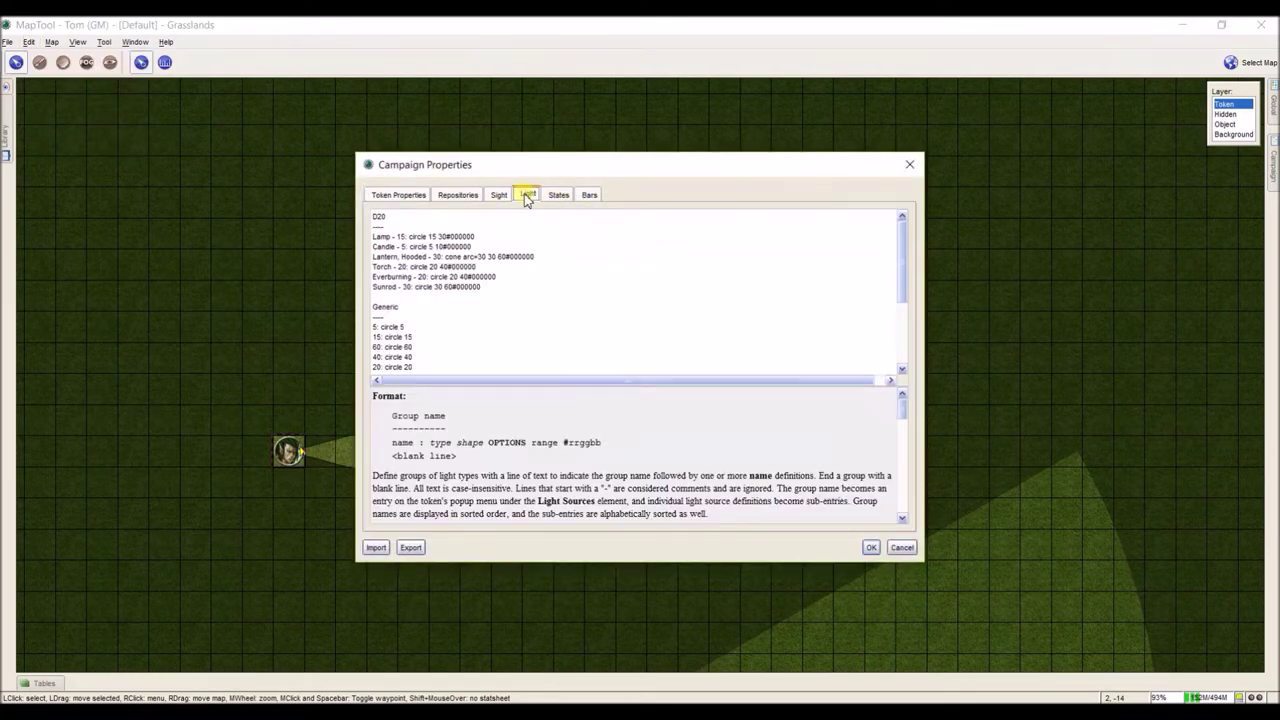
scroll(530, 295, "down", 4)
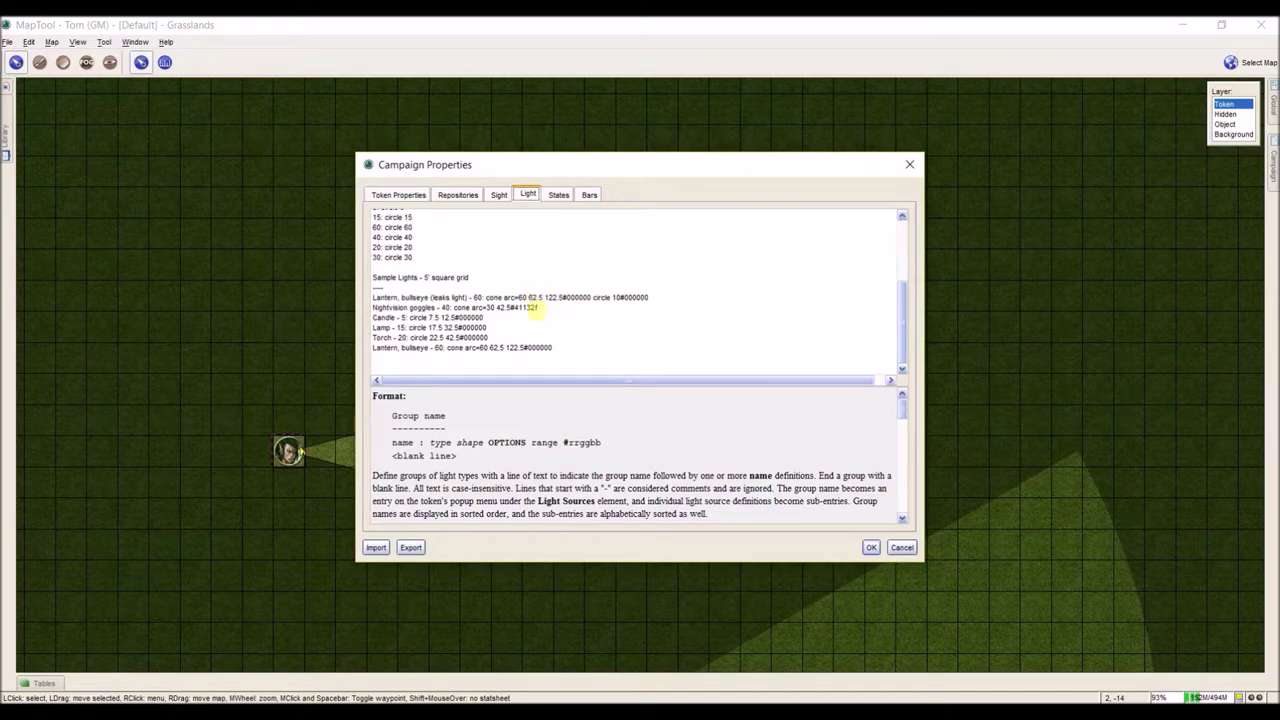
left_click_drag(905, 410, 902, 508)
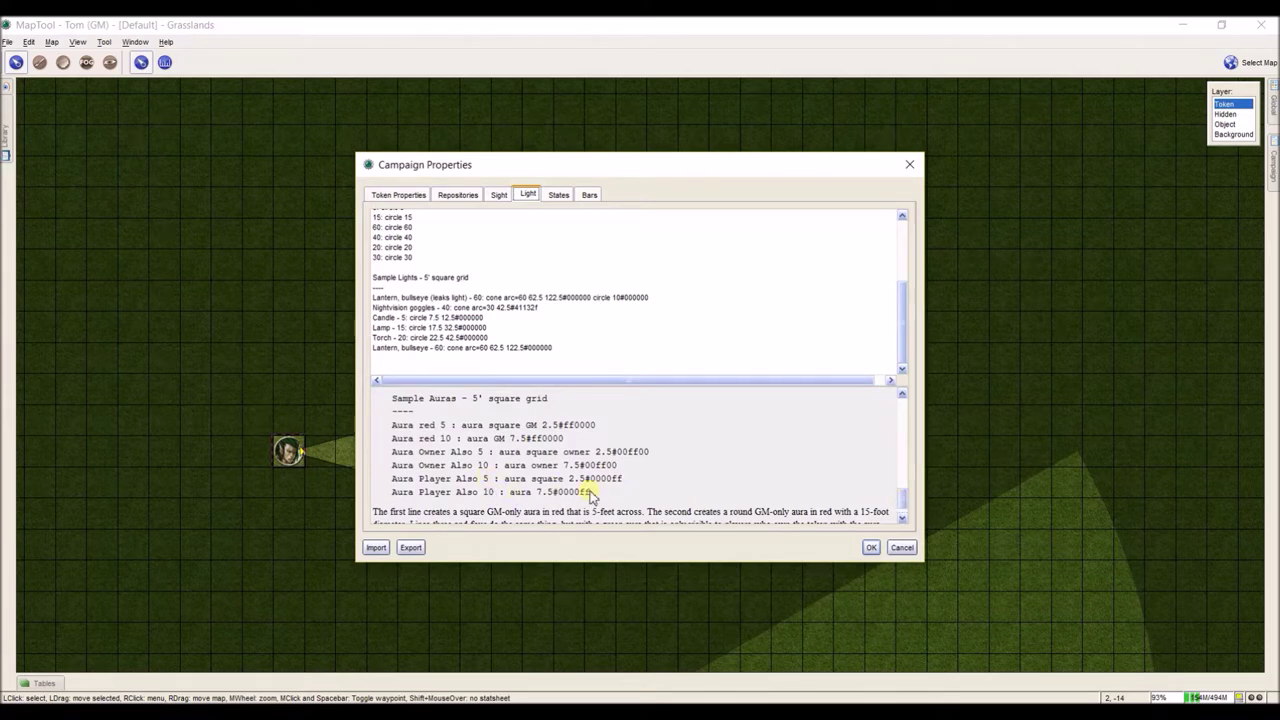
left_click_drag(592, 492, 398, 402)
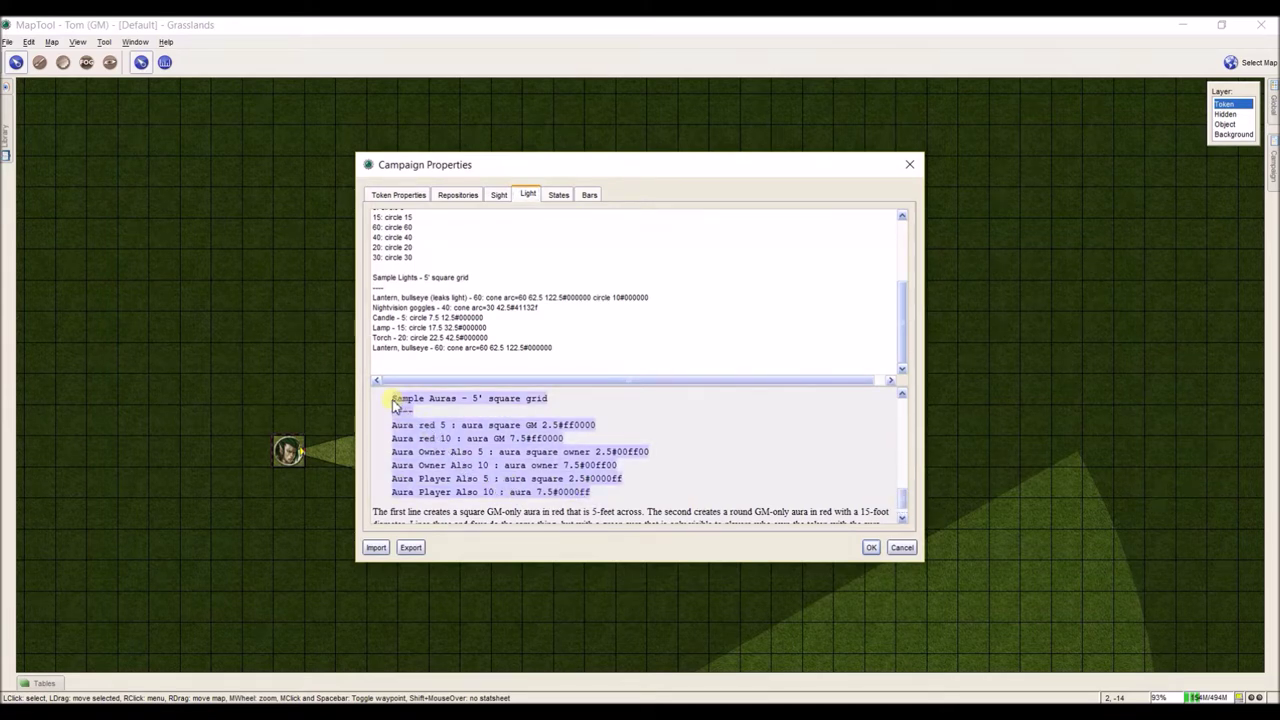
key("ctrl+c")
Step: Paste the sample auras group below the "Sample Lights - 5' square grid" definitions and save the campaign properties
left_click(434, 366)
key("Return")
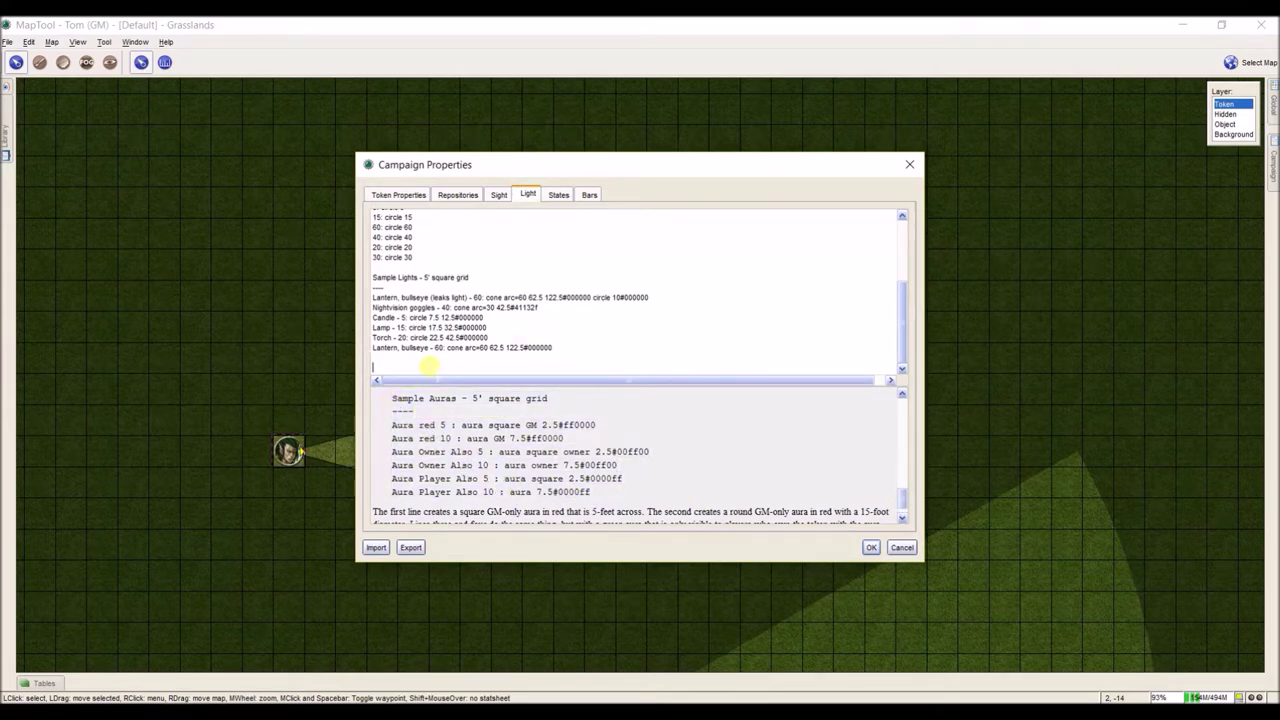
key("ctrl+v")
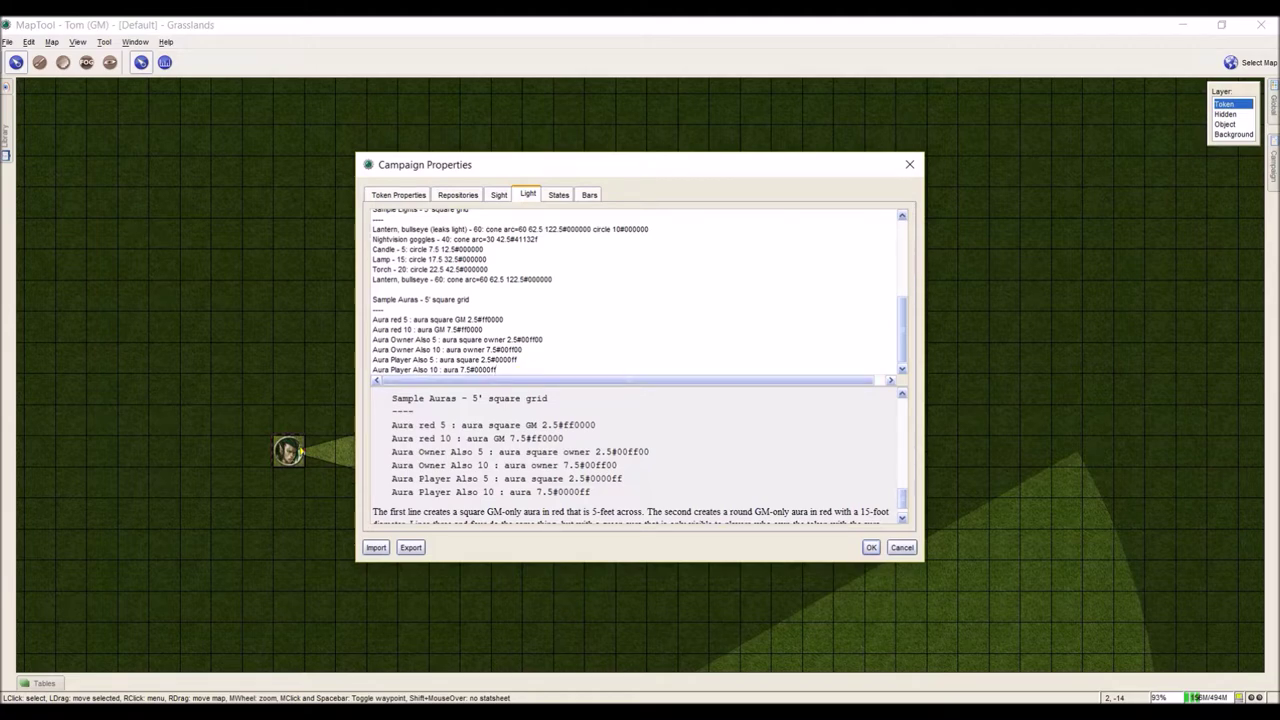
left_click(870, 549)
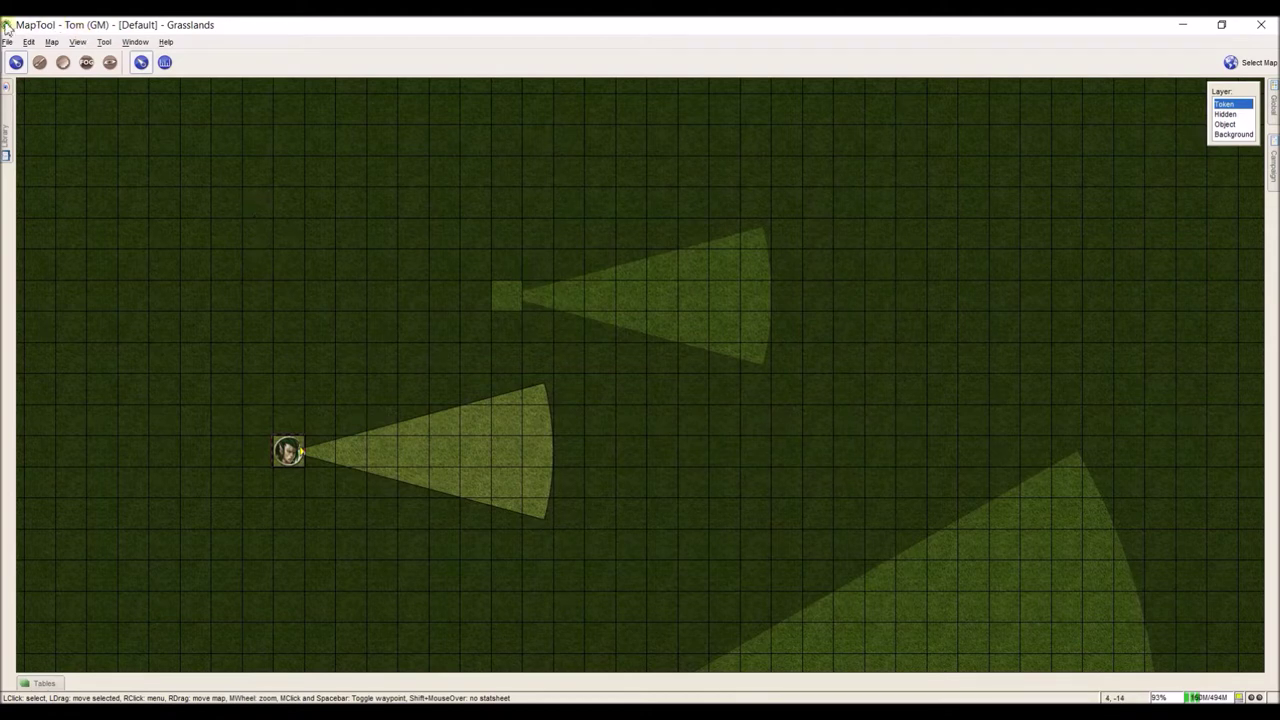
Step: Turn off both vision and fog-of-war for the Grasslands map
left_click(29, 42)
mouse_move(50, 42)
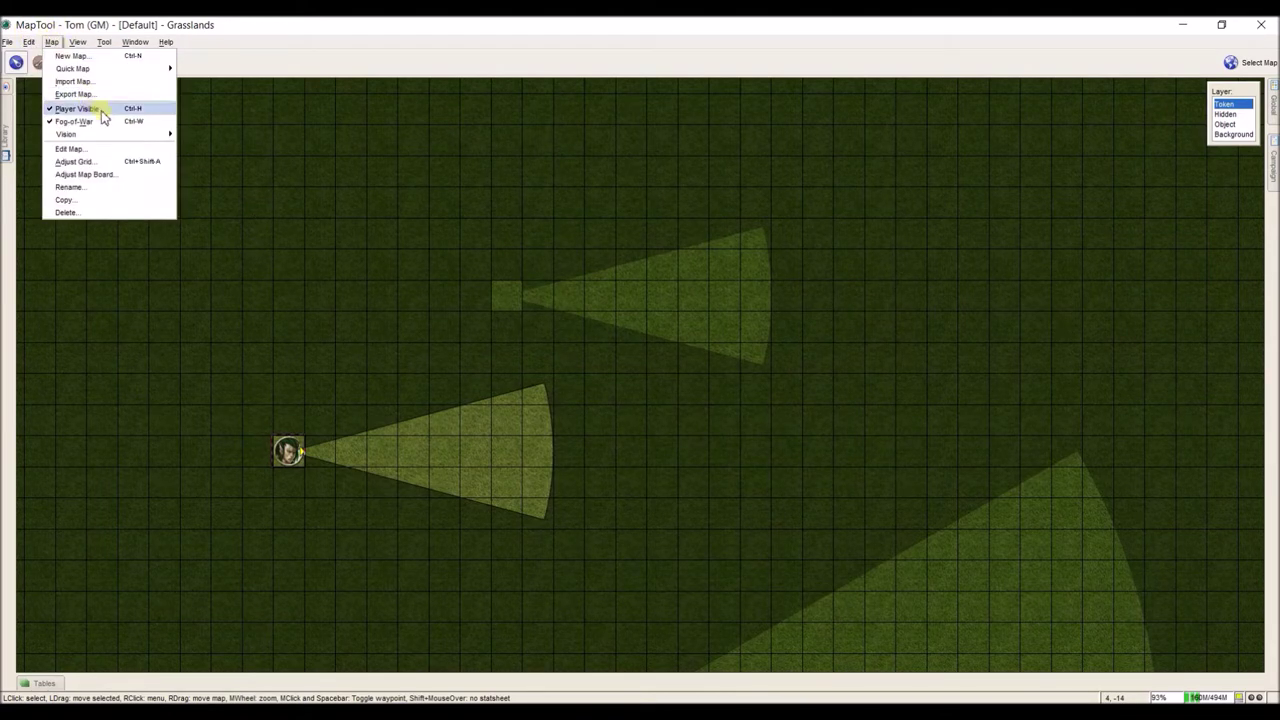
mouse_move(107, 137)
left_click(192, 145)
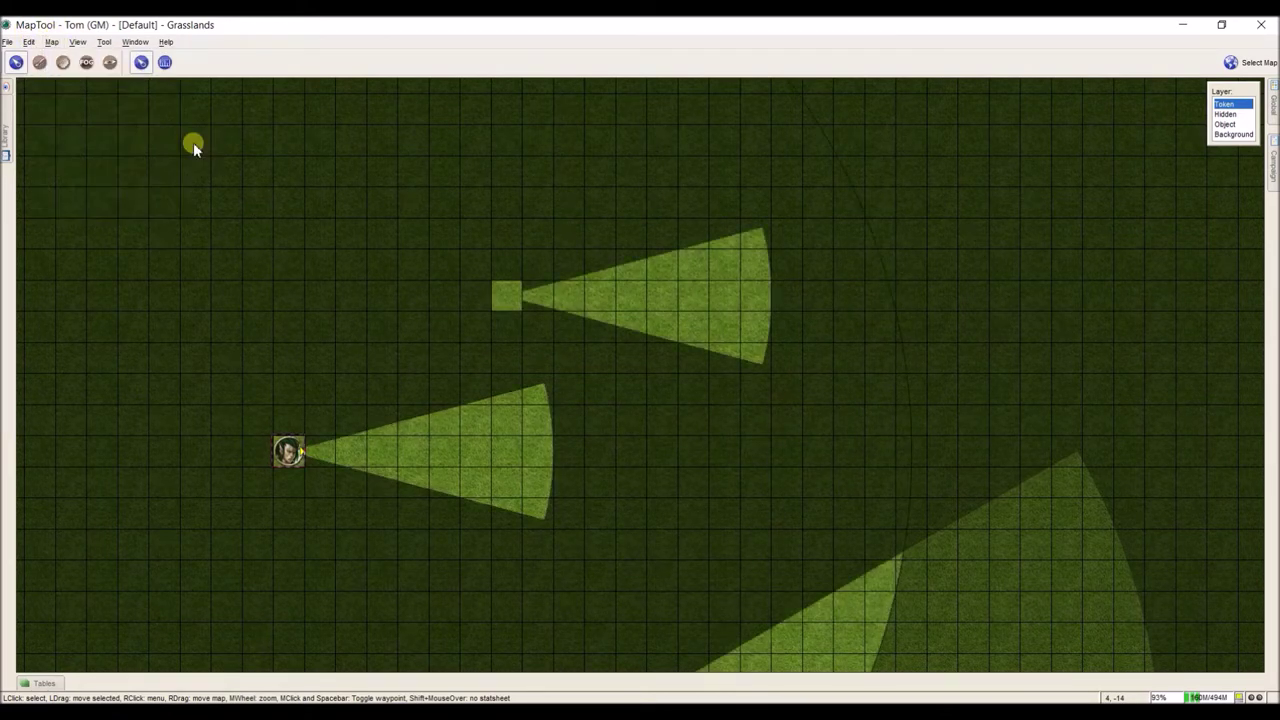
left_click(51, 42)
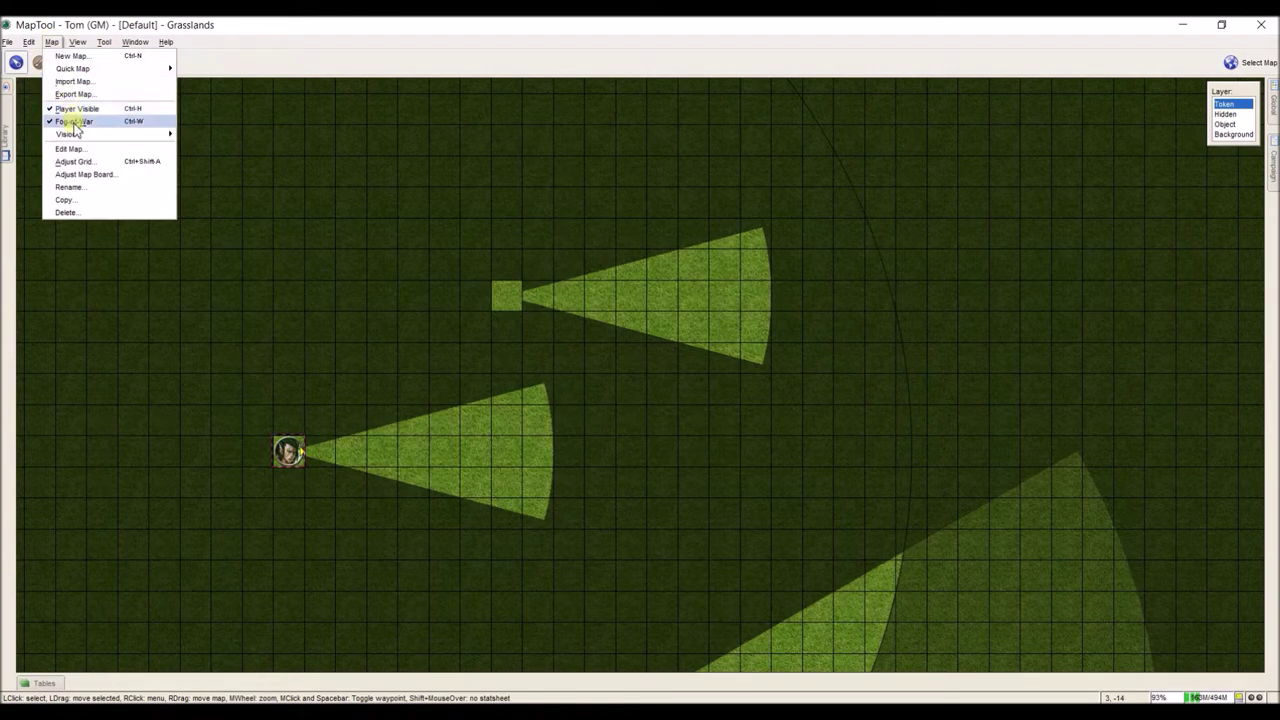
left_click(72, 120)
Step: Move the Elf Scout token east onto open ground and give it the "Aura red 10" light source from the "Sample Auras - 5' square grid" group
mouse_move(287, 449)
left_click_drag(287, 449, 677, 397)
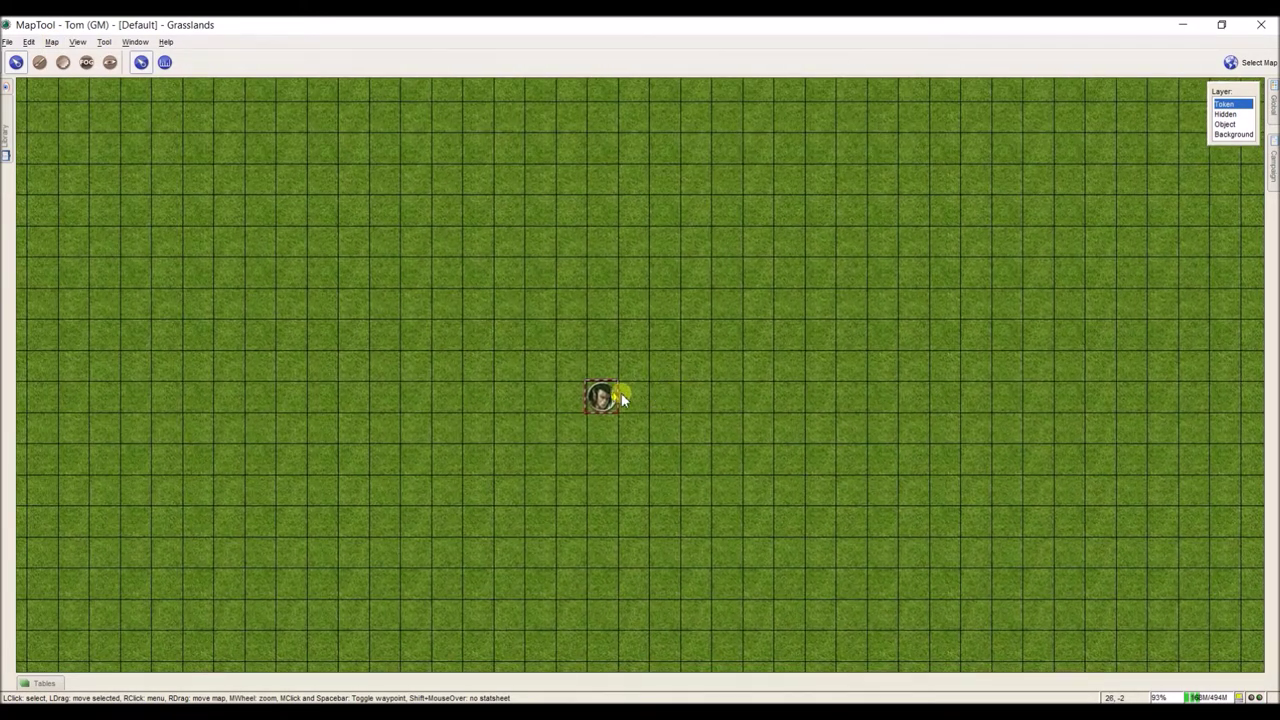
mouse_move(613, 402)
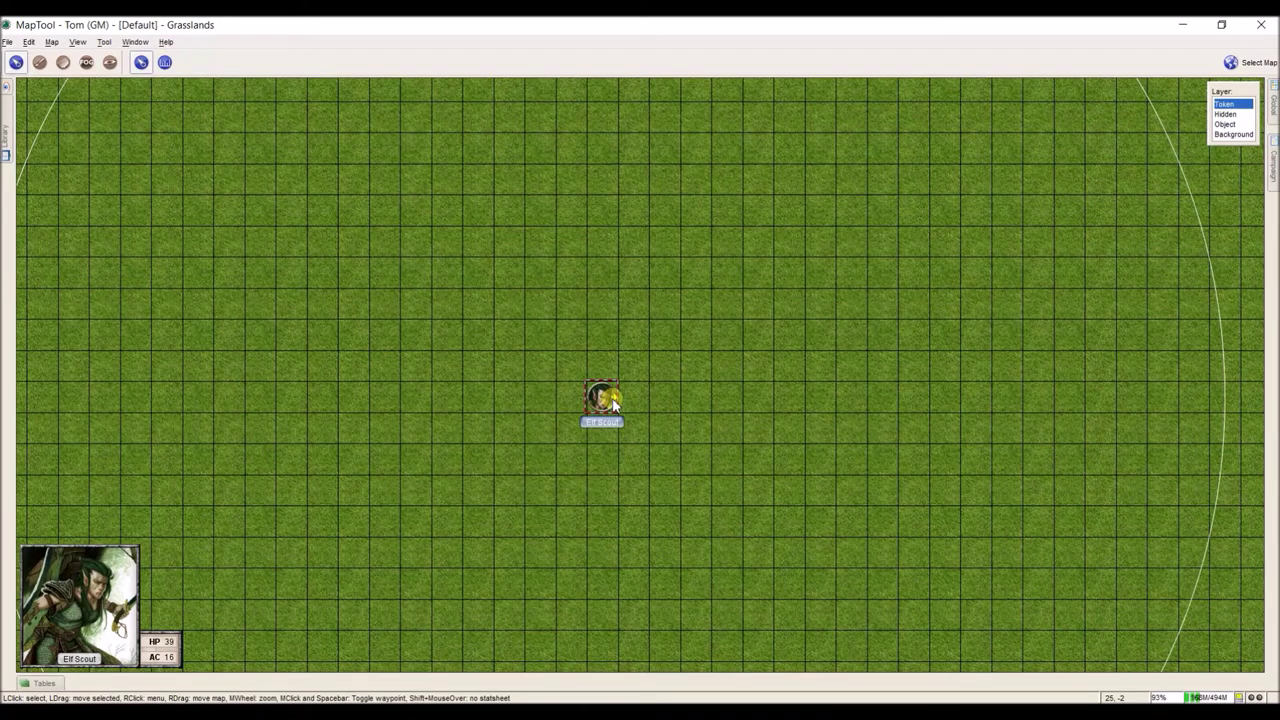
right_click(613, 400)
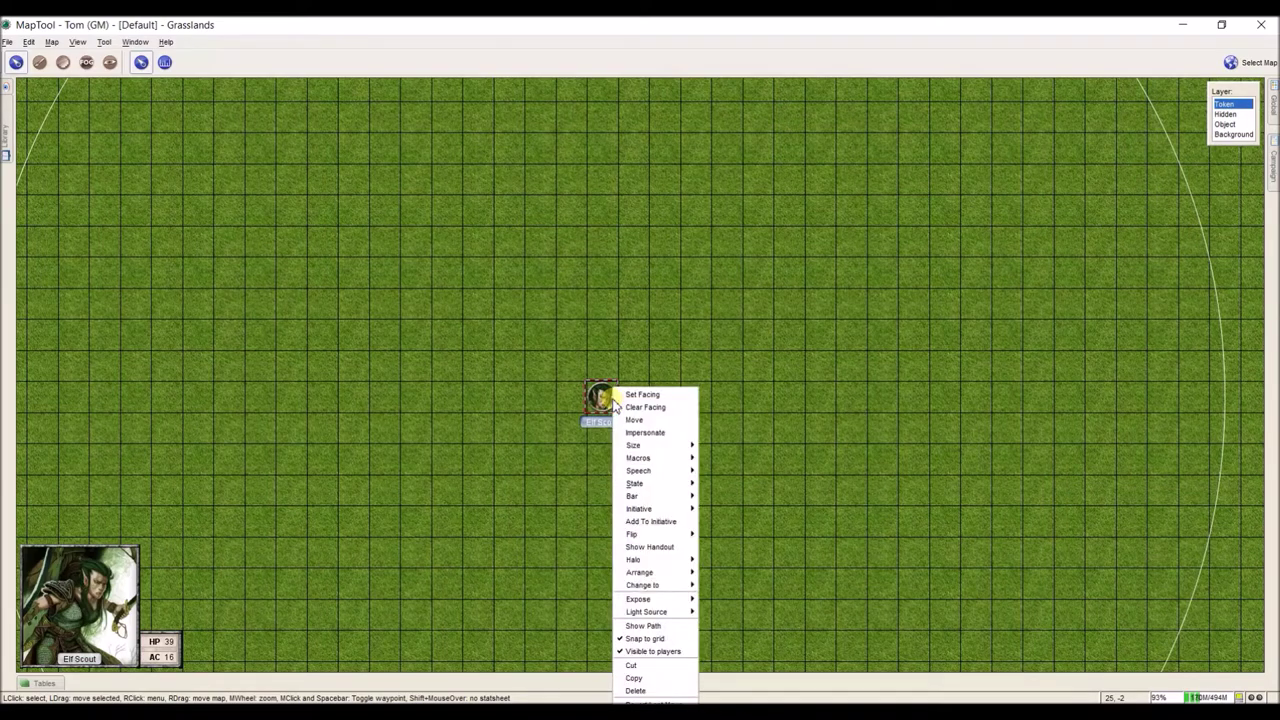
mouse_move(660, 614)
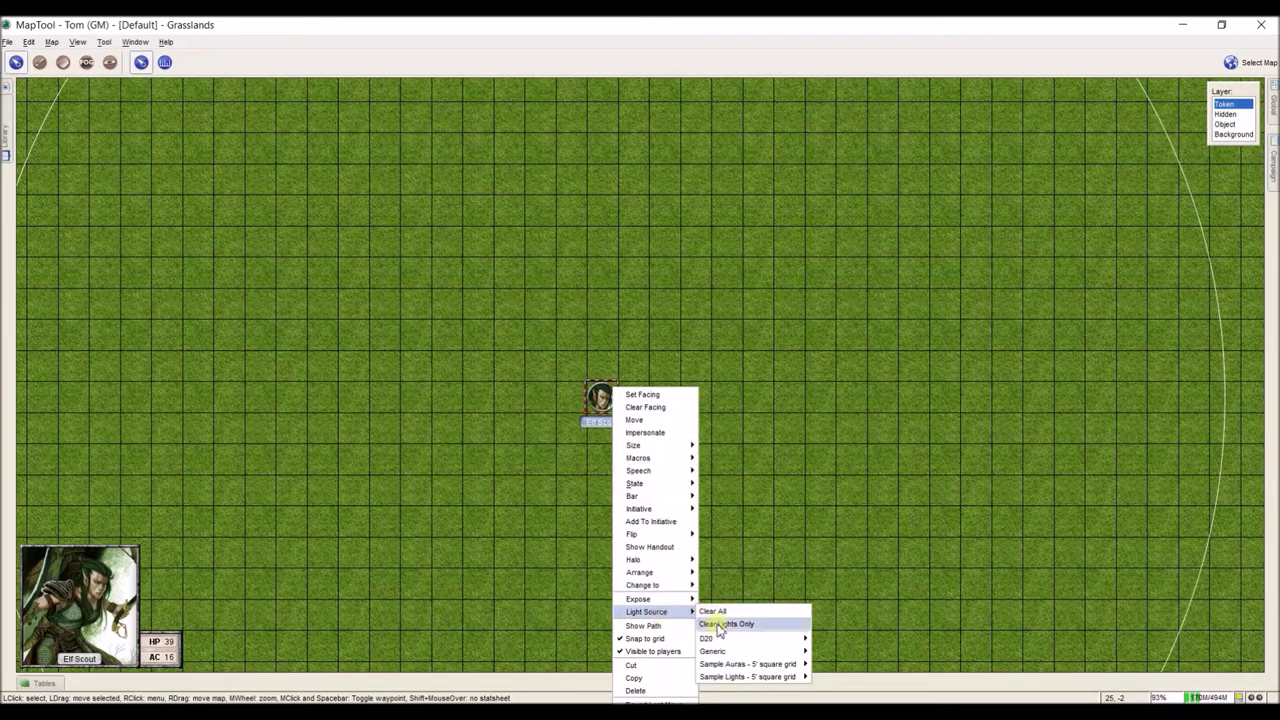
mouse_move(770, 666)
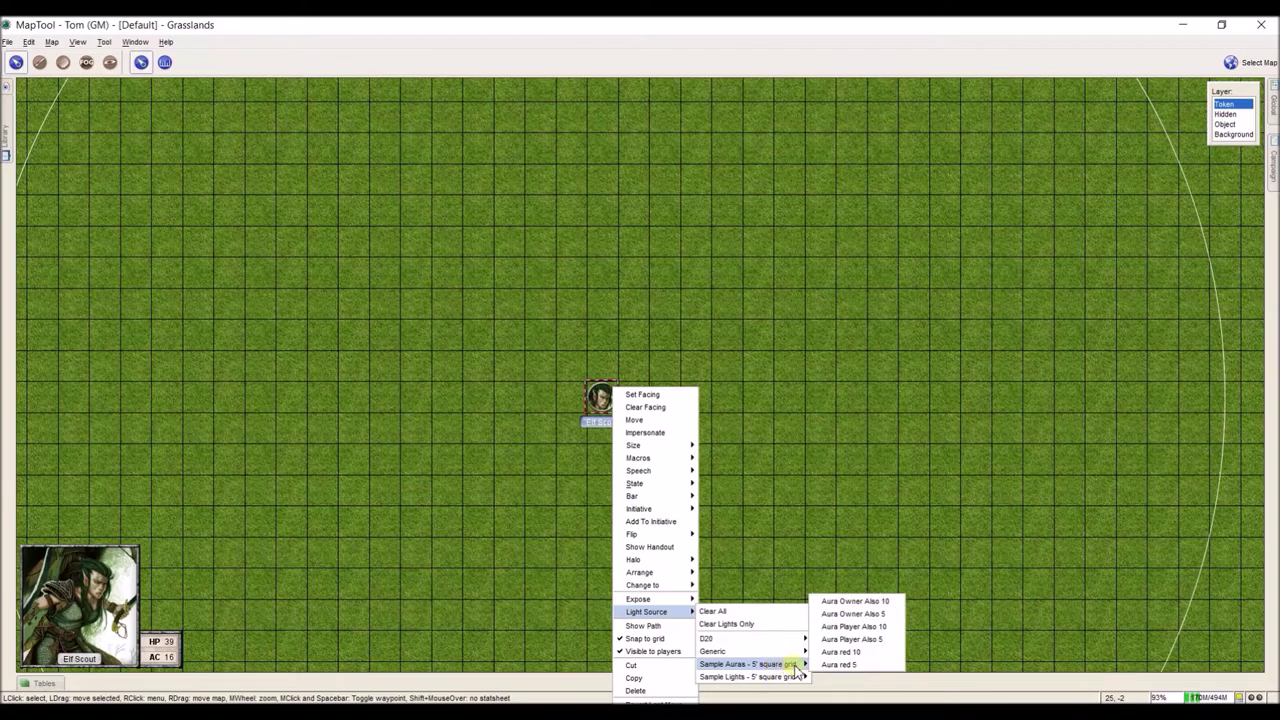
left_click(836, 652)
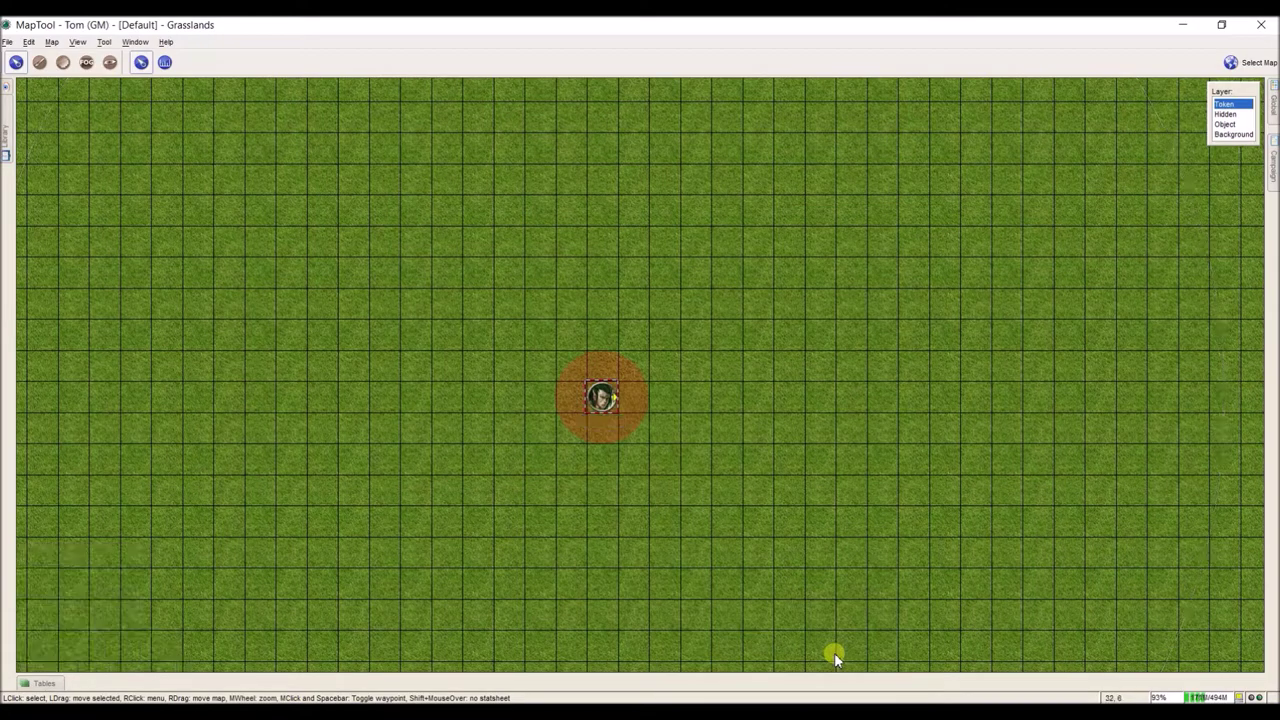
scroll(665, 530, "up", 8)
scroll(649, 481, "down", 3)
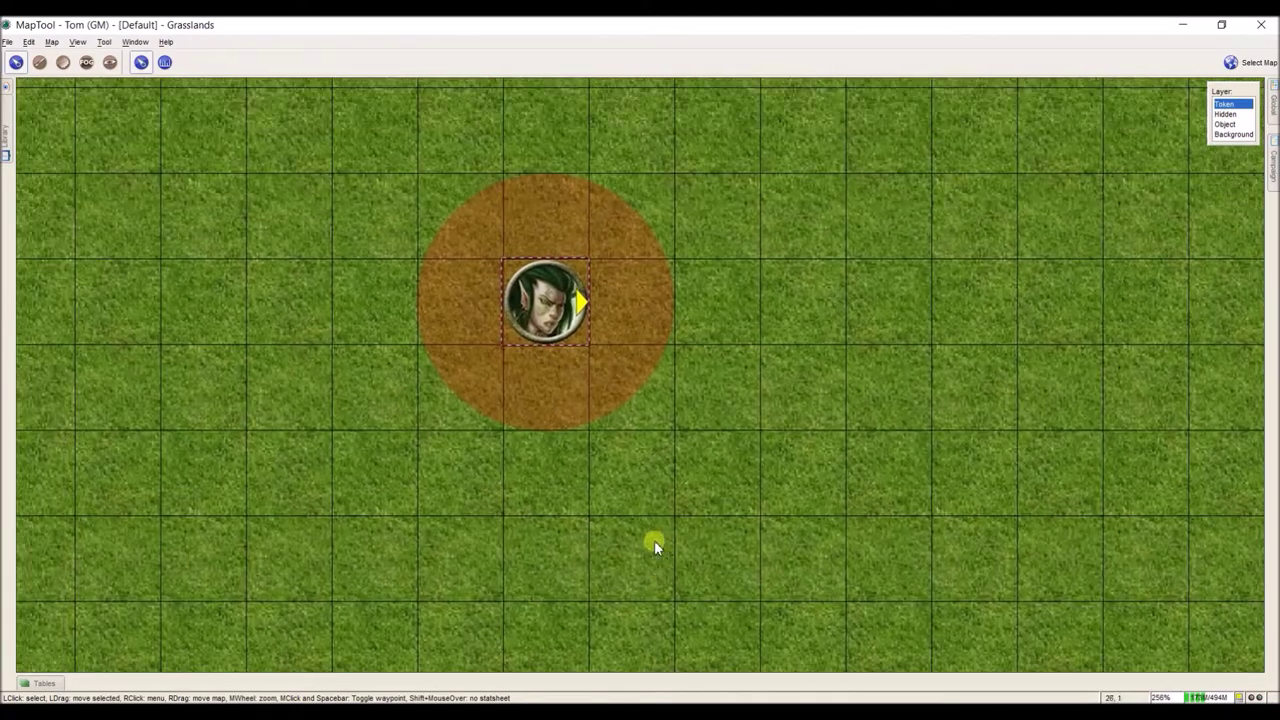
scroll(644, 509, "up", 3)
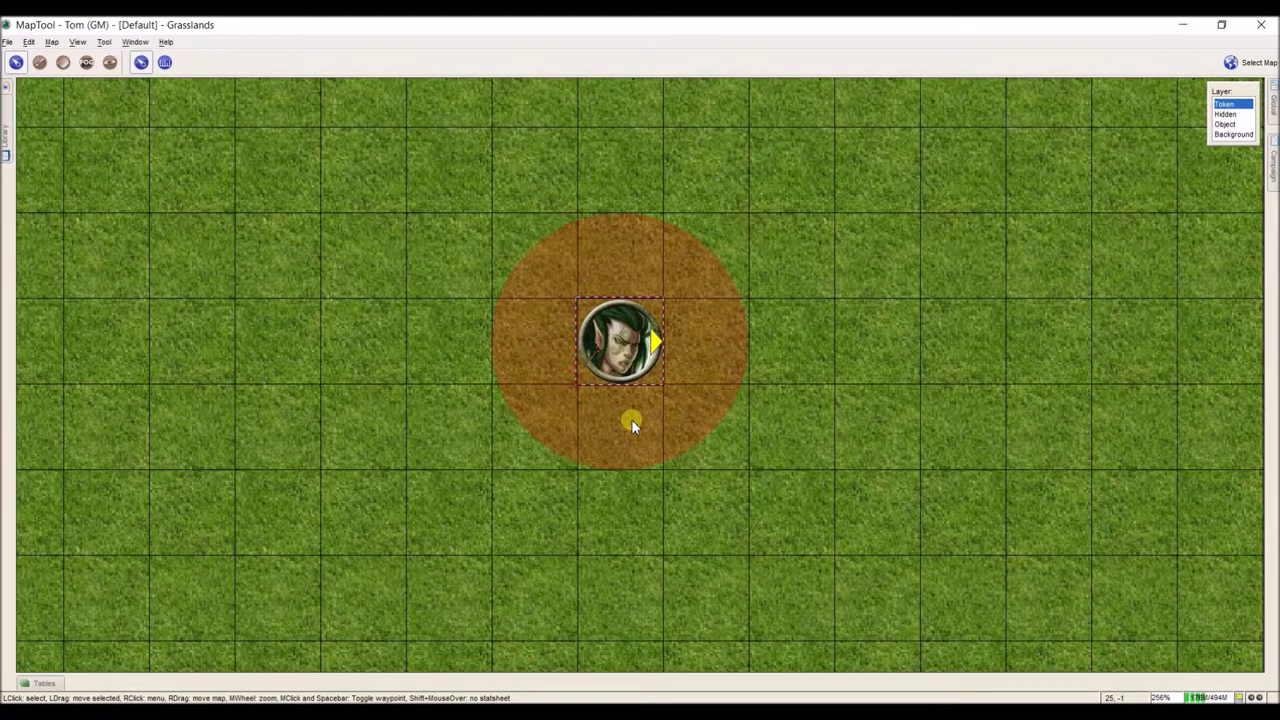
Step: Open the campaign's light properties and examine the aura definitions in the "Sample Auras - 5' square grid" group
left_click(30, 42)
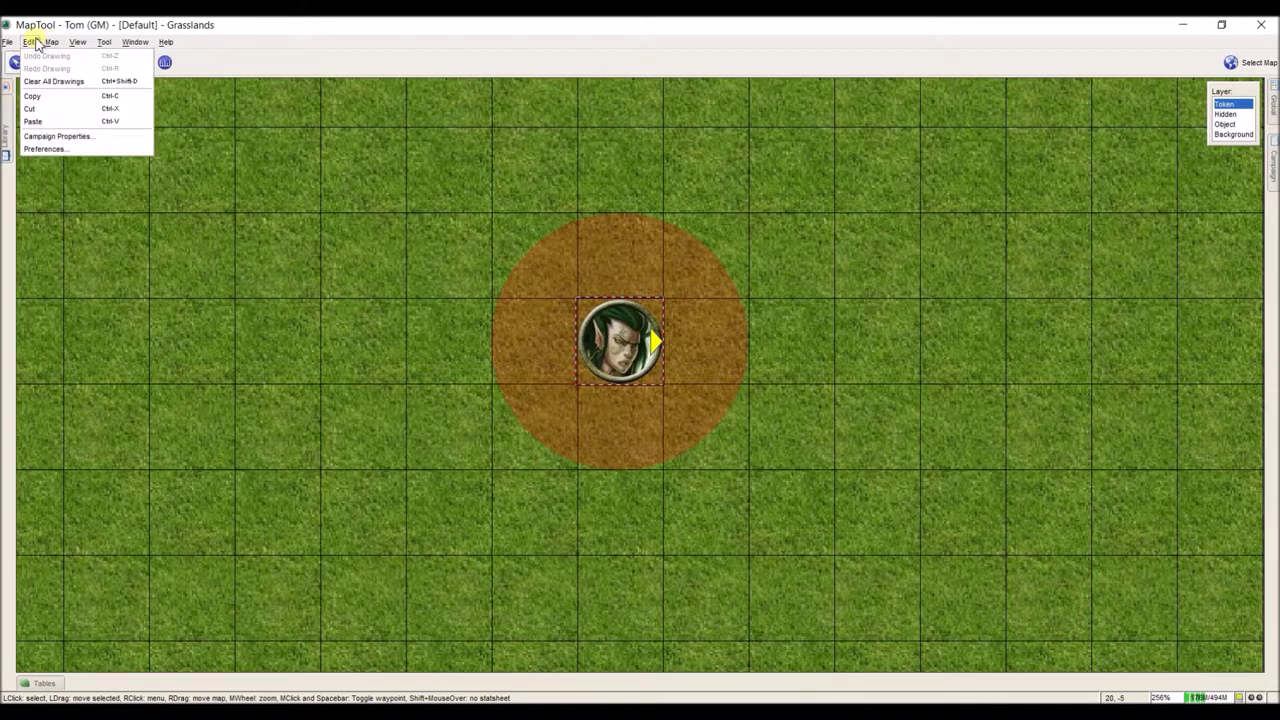
left_click(57, 136)
left_click(527, 195)
scroll(526, 334, "down", 6)
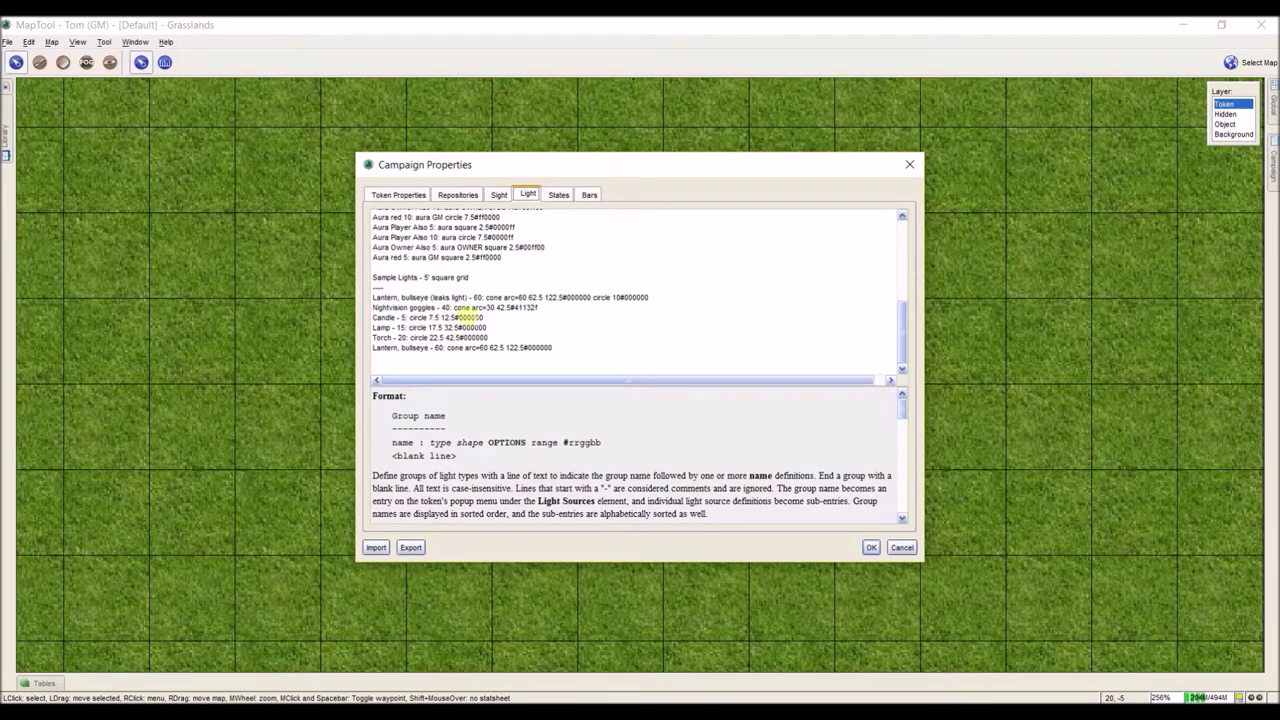
scroll(475, 297, "up", 5)
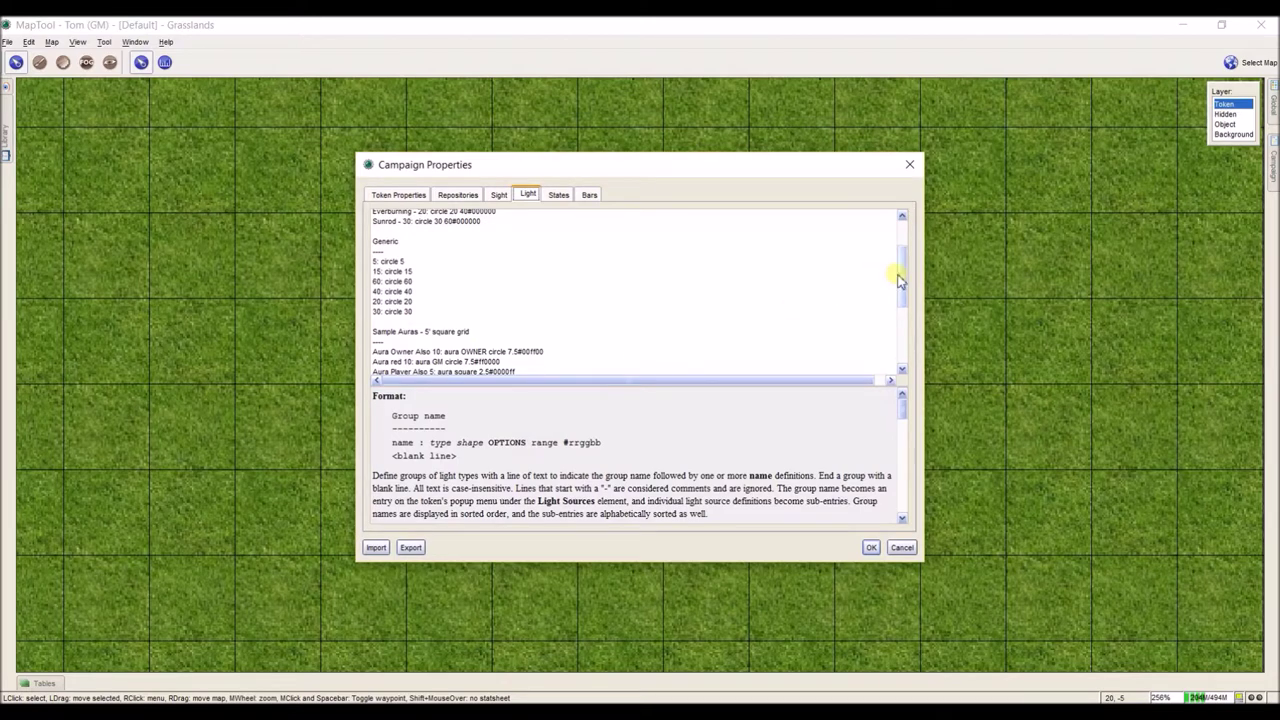
left_click_drag(898, 277, 899, 294)
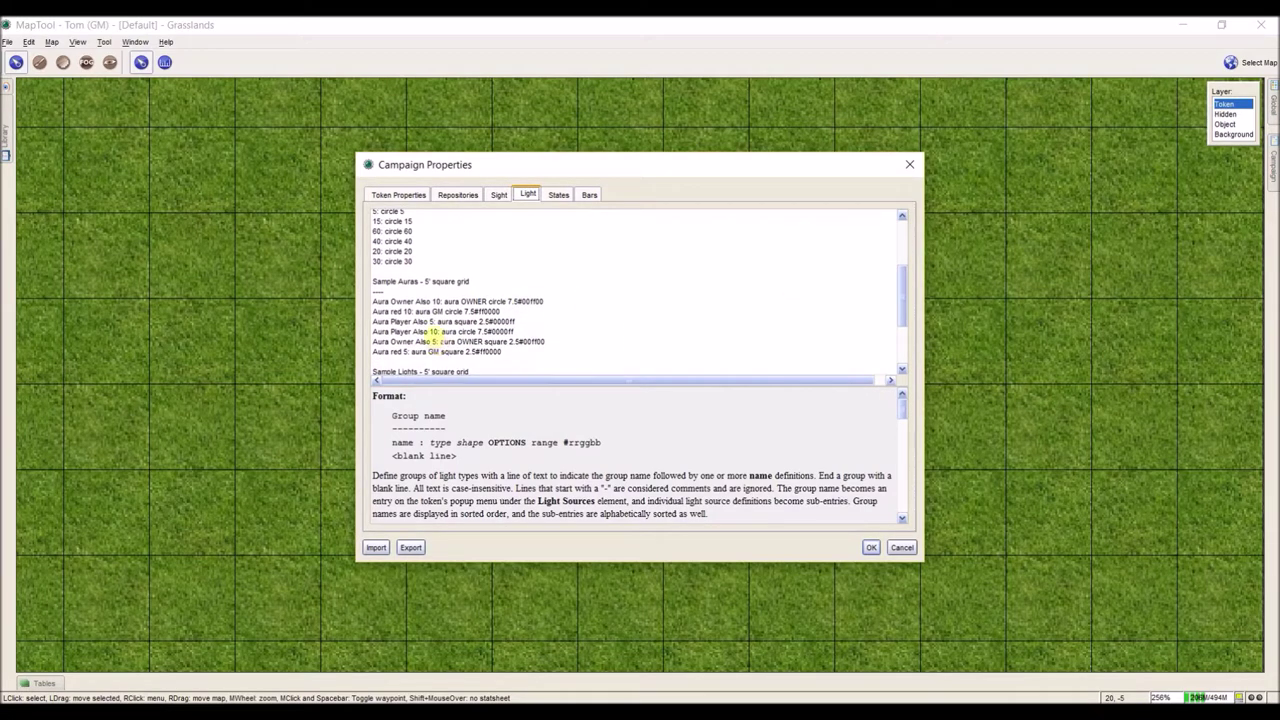